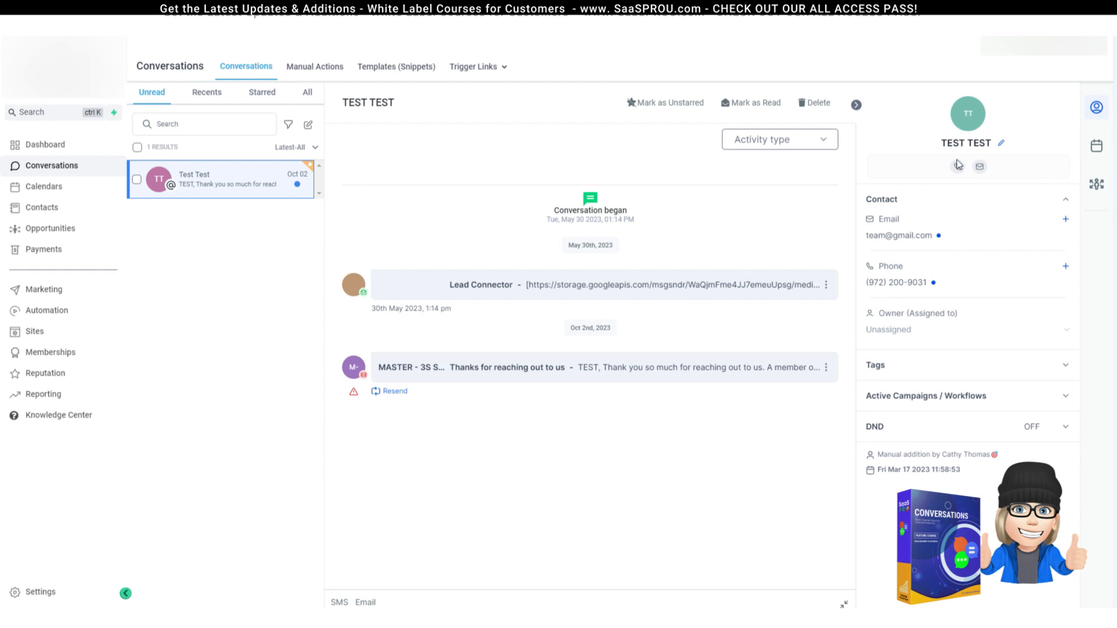
Step: Expand the contact's Tags, Active Campaigns / Workflows and DND sections, and hide and reshow the contact details
left_click(1064, 406)
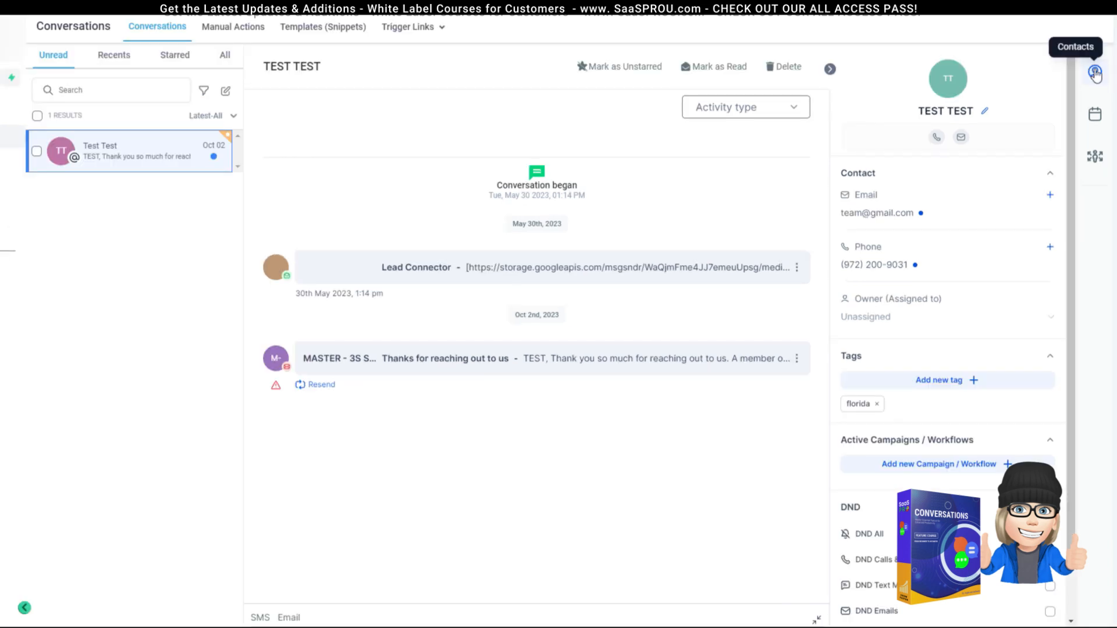
left_click(1094, 73)
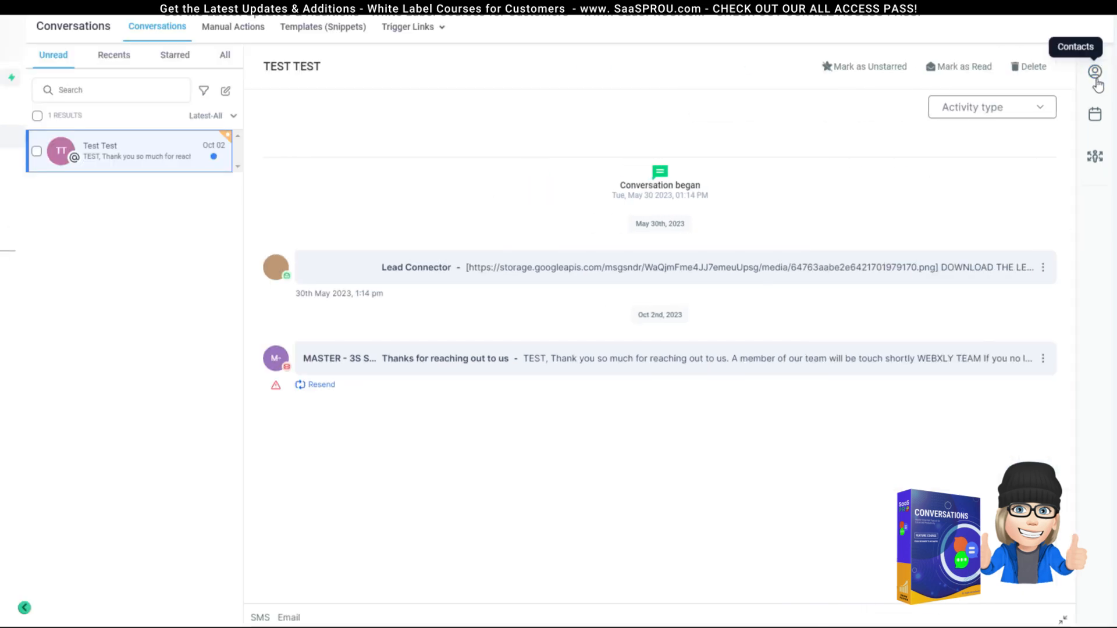
left_click(1094, 73)
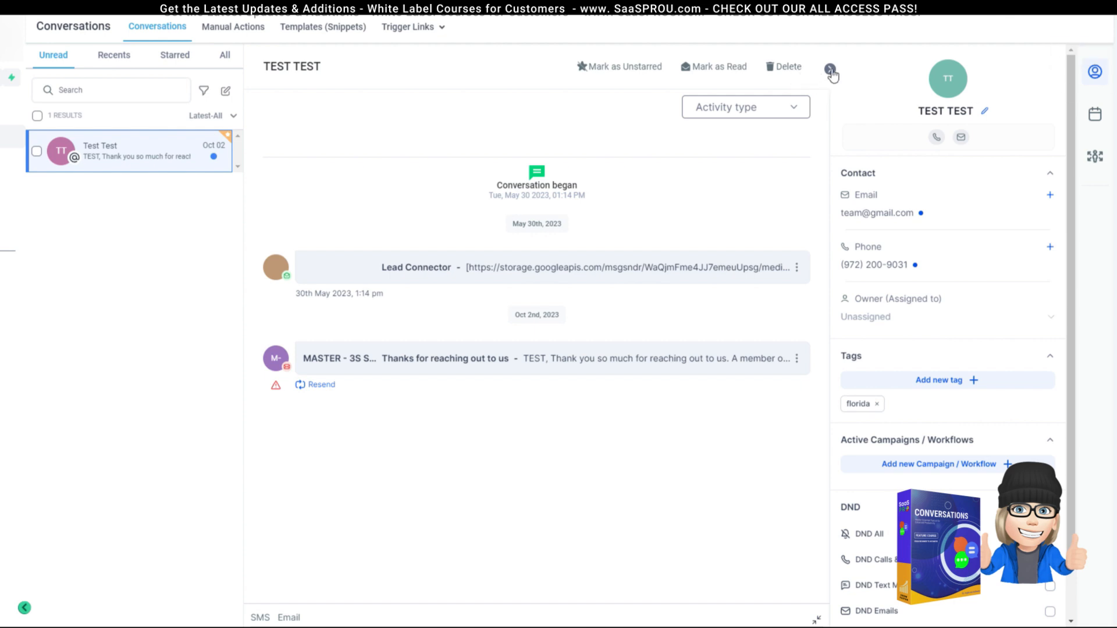
left_click(830, 70)
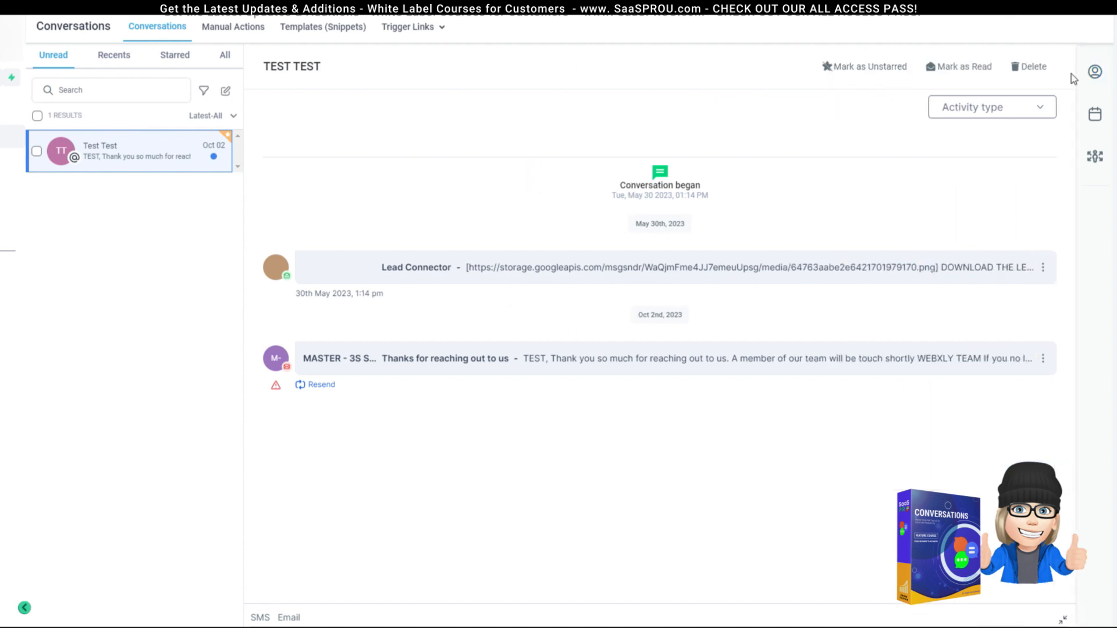
left_click(1095, 71)
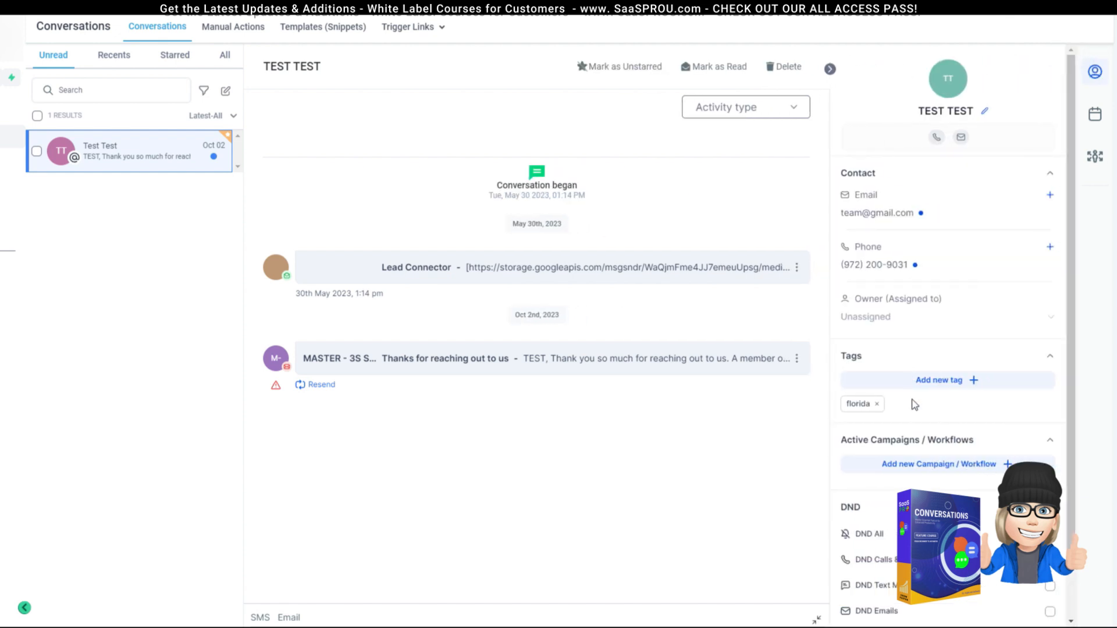
Step: View the contact's appointments and opportunities, and return to the contact details
left_click(1095, 119)
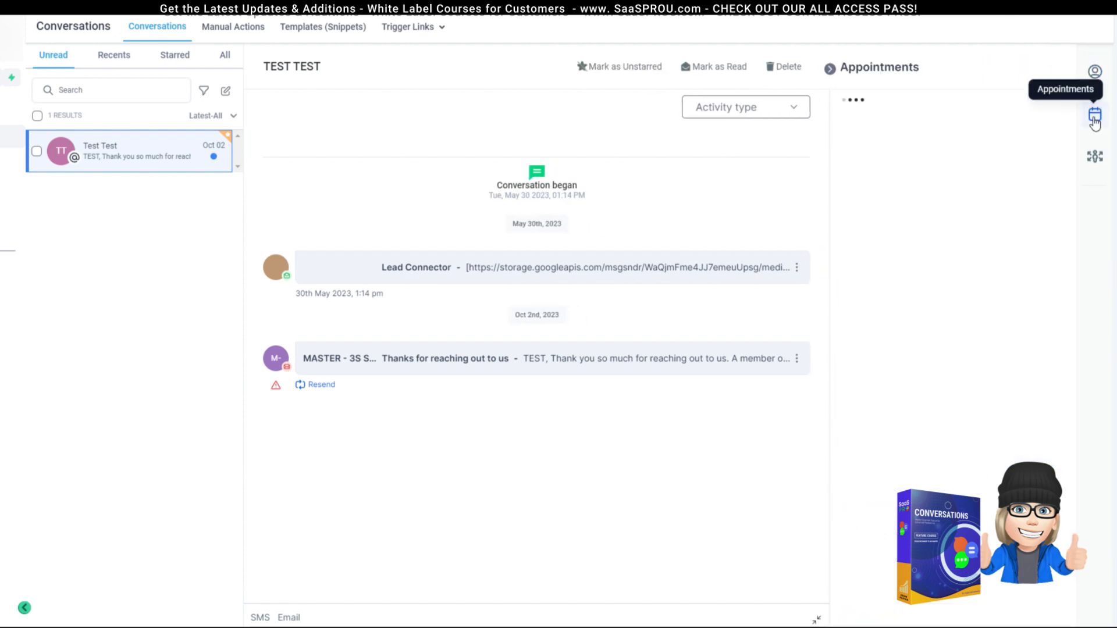
left_click(1095, 159)
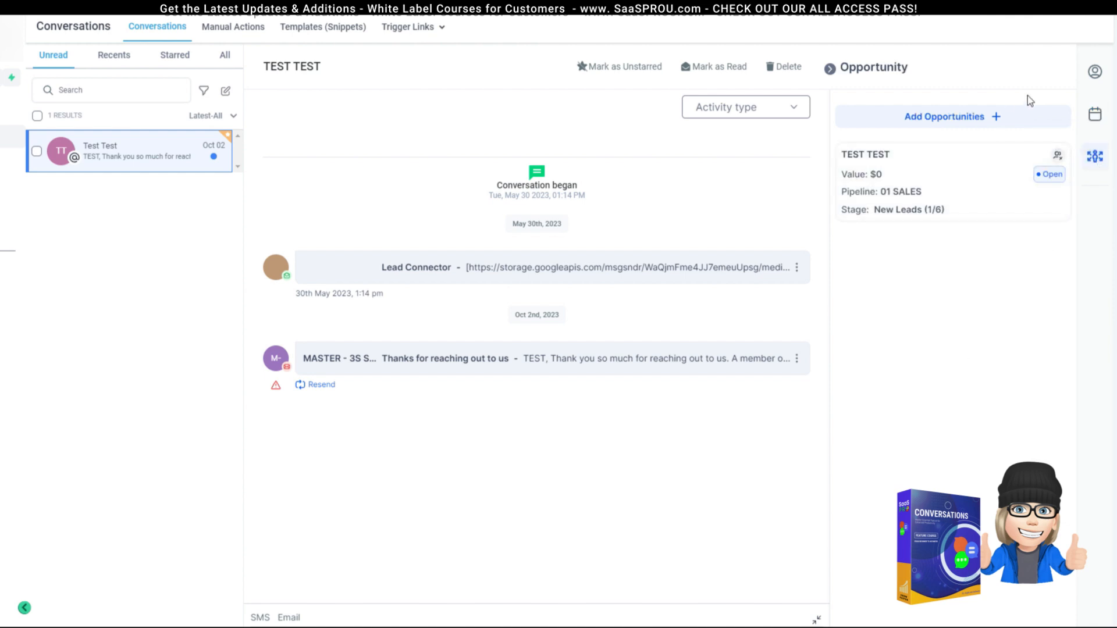
left_click(1095, 116)
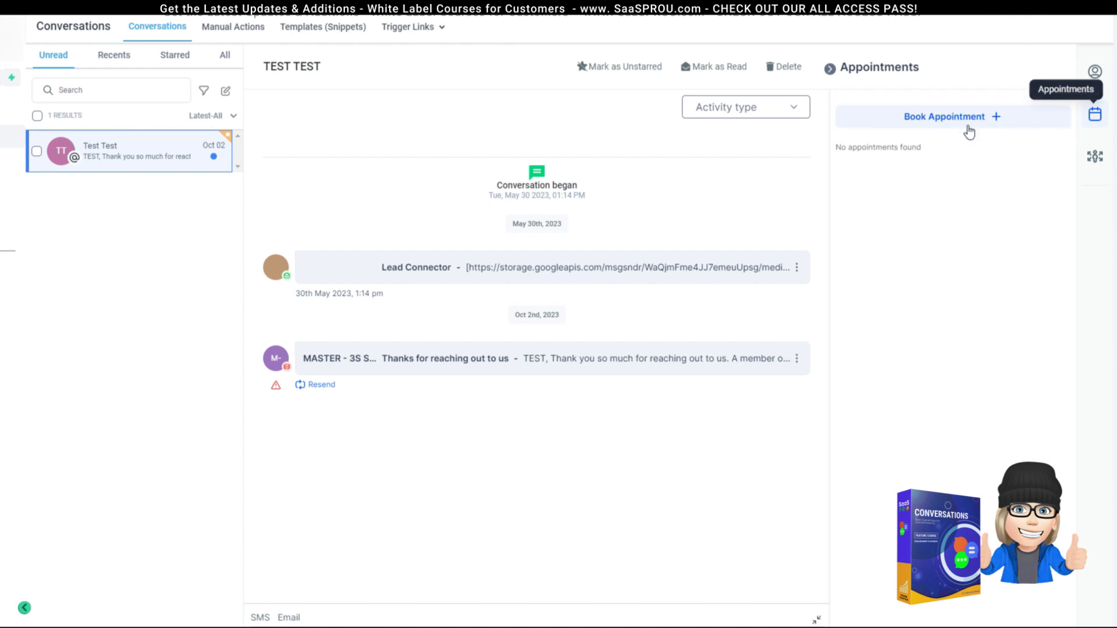
left_click(1096, 79)
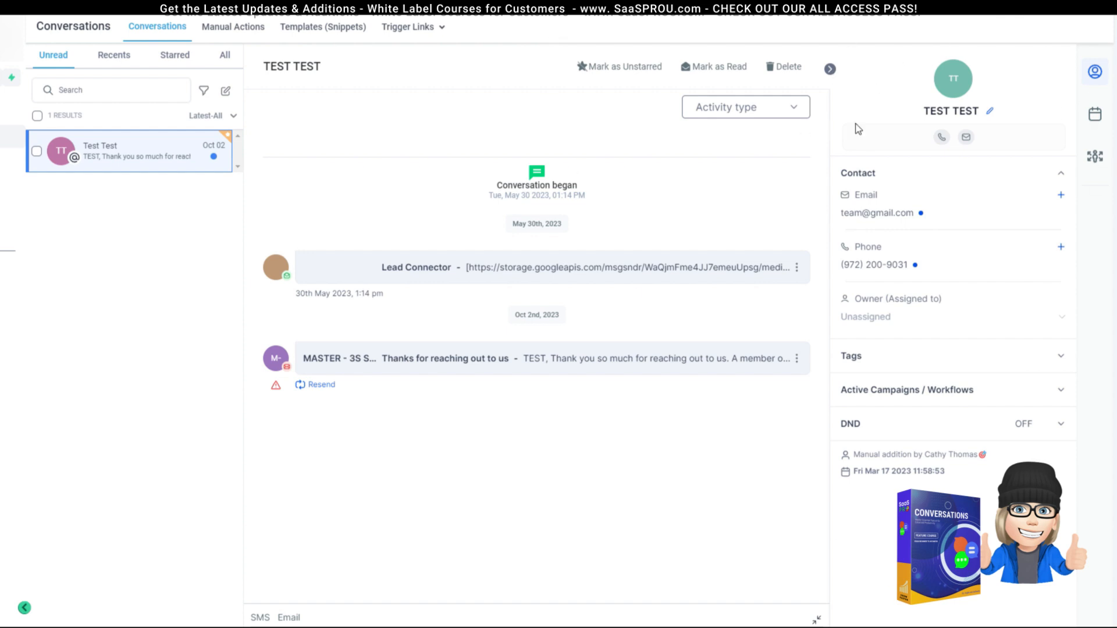
Step: Collapse and reopen the contact details several times, leaving them open beside the conversation
left_click(831, 70)
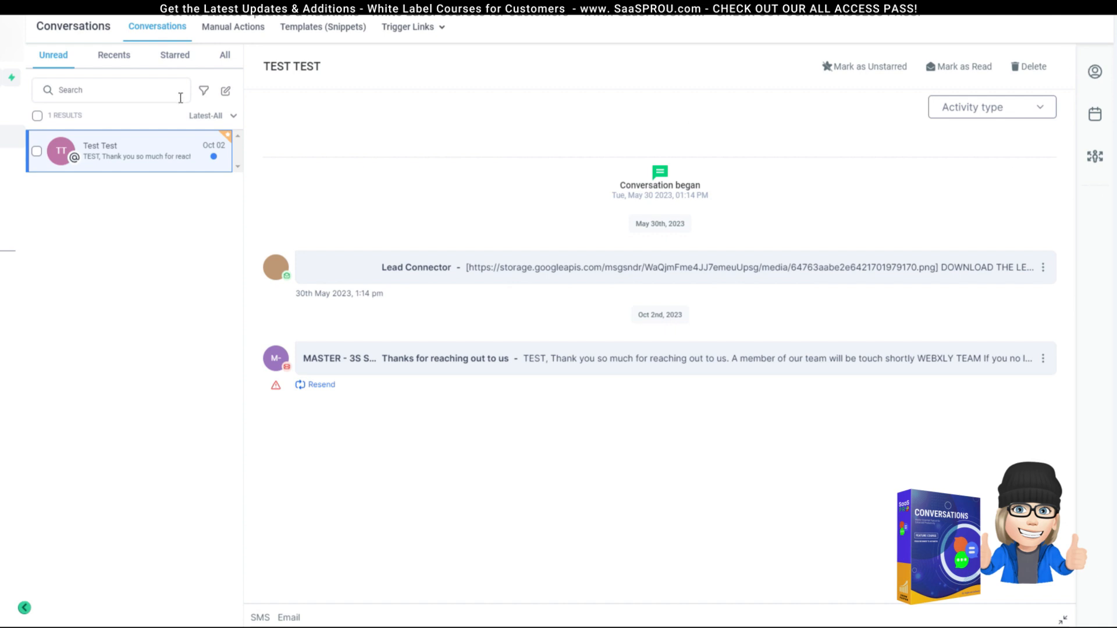
left_click(1095, 72)
left_click(830, 71)
left_click(1085, 75)
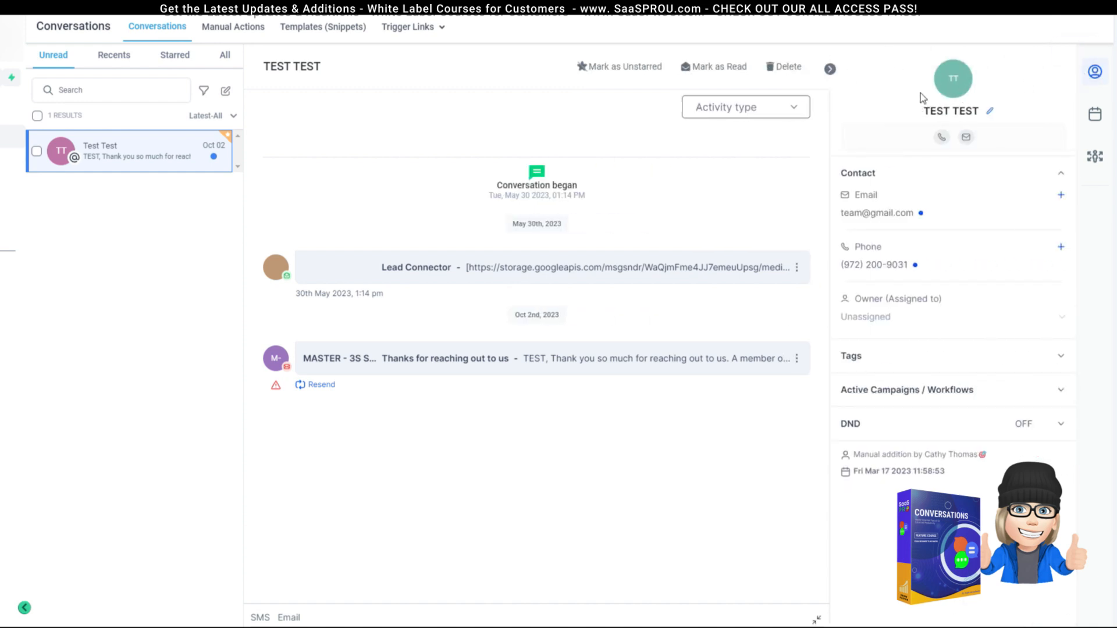
left_click(830, 70)
left_click(1095, 71)
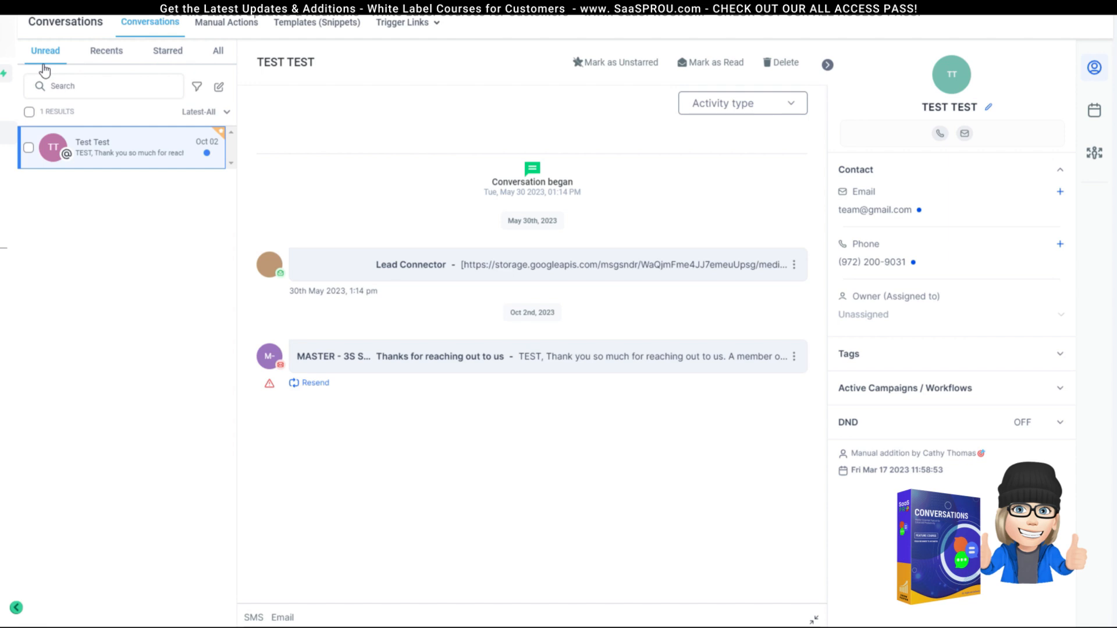
Step: Look through the Manual Actions, Templates (Snippets) and Trigger Links pages, and return to the conversations
left_click(221, 26)
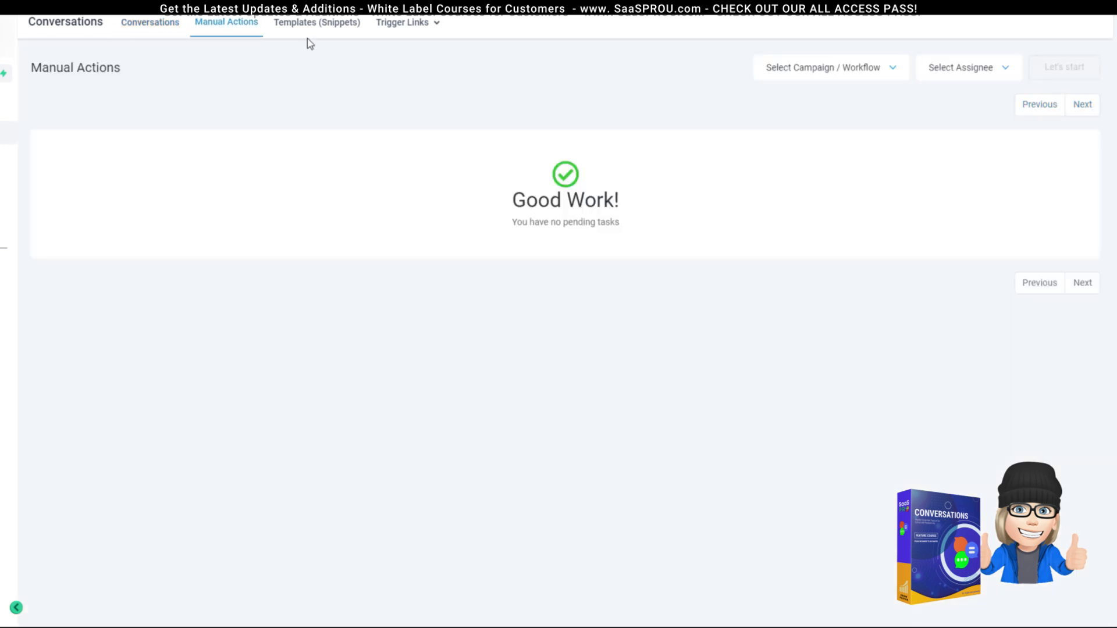
left_click(308, 28)
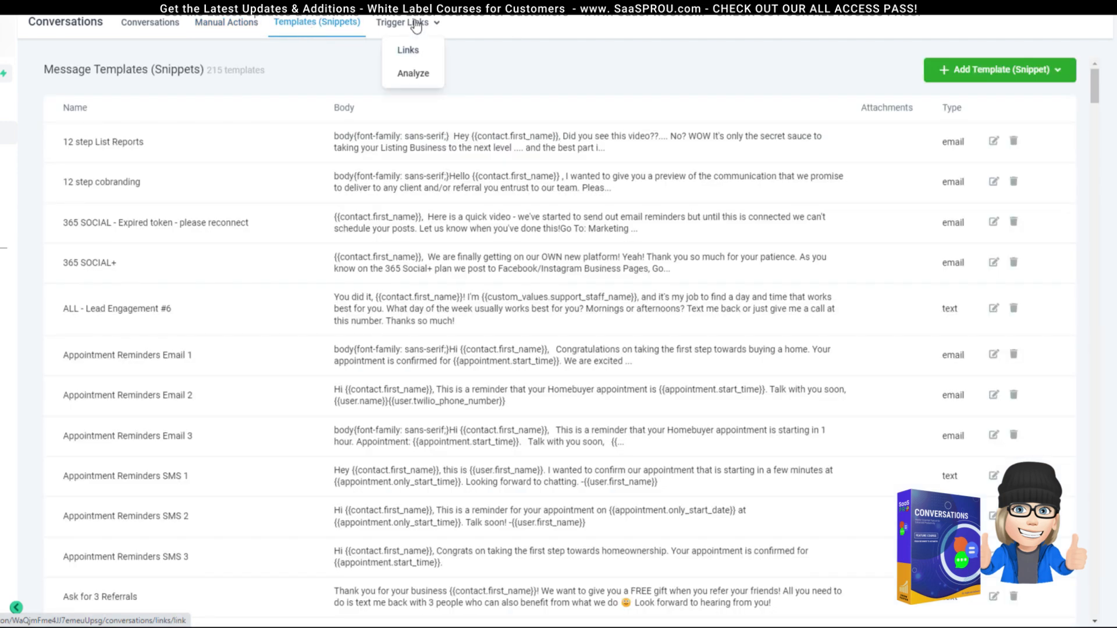
left_click(416, 26)
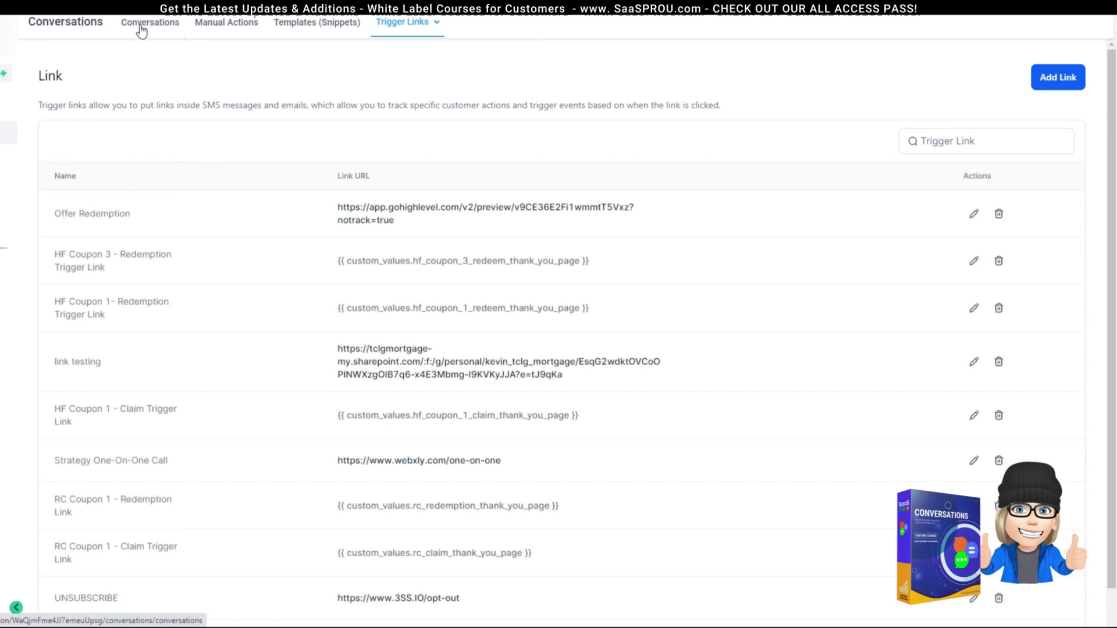
left_click(141, 29)
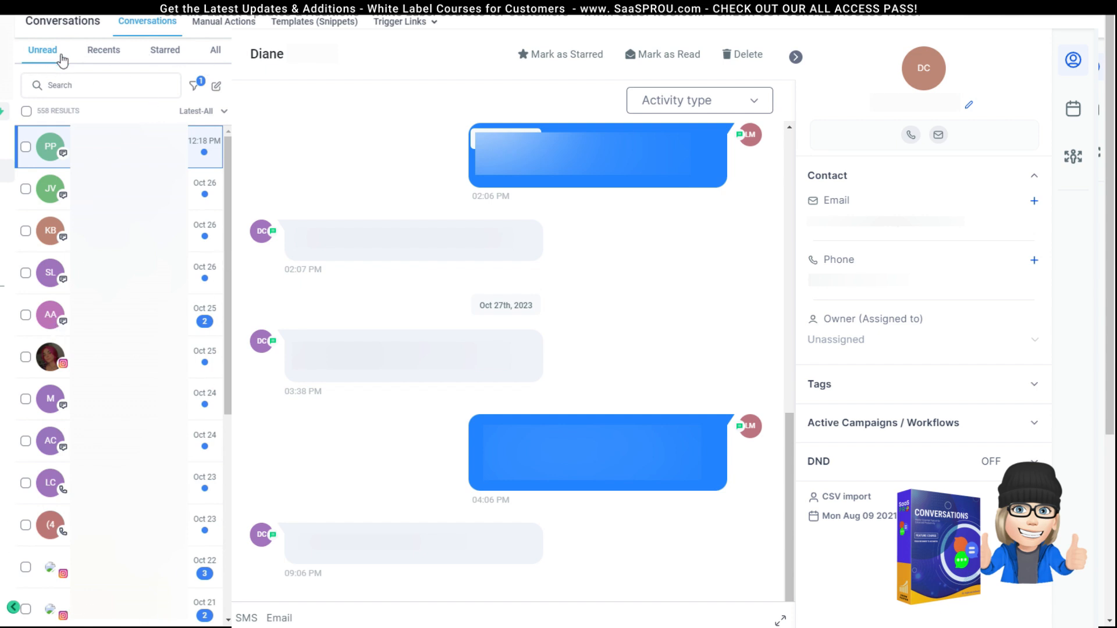
Step: Browse the Recents, Starred and All conversation lists, and return to the unread conversations
left_click(102, 56)
left_click(163, 56)
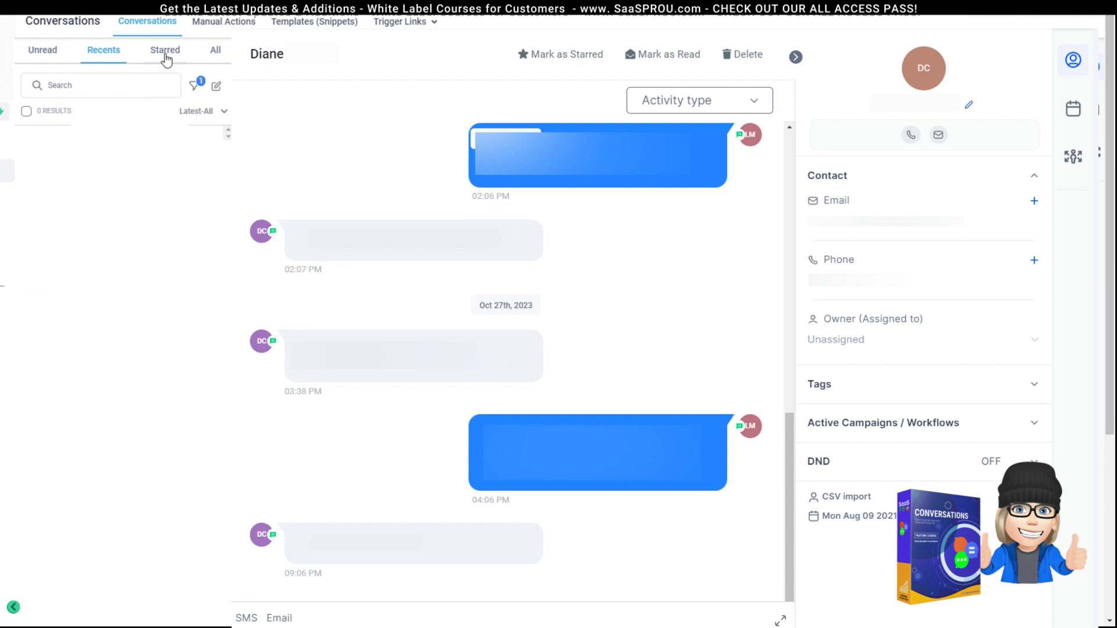
left_click(217, 53)
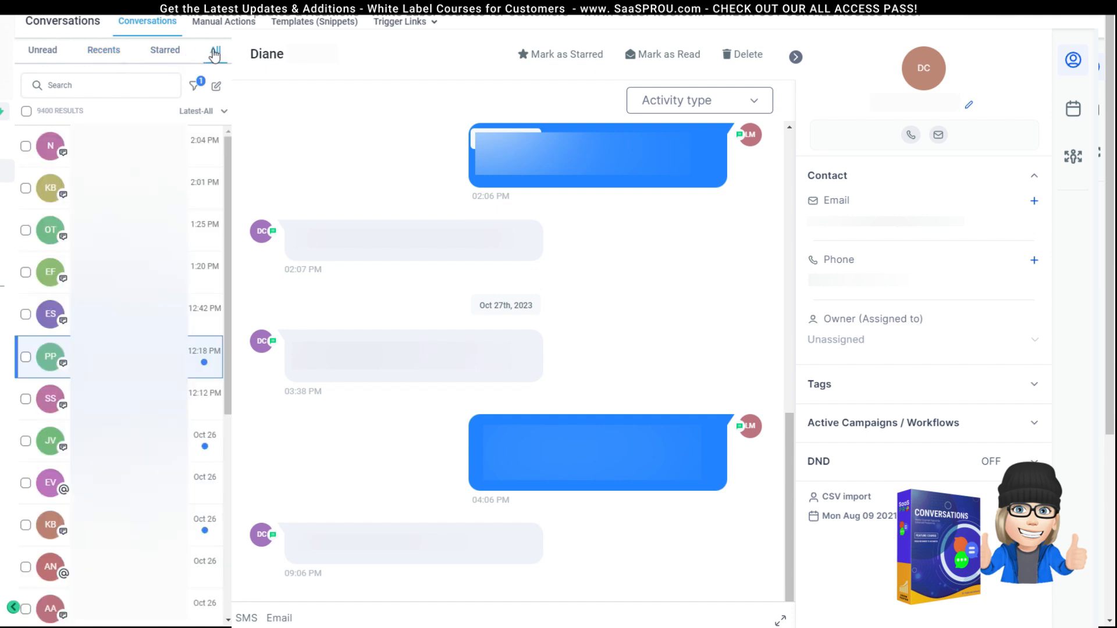
left_click_drag(40, 113, 79, 109)
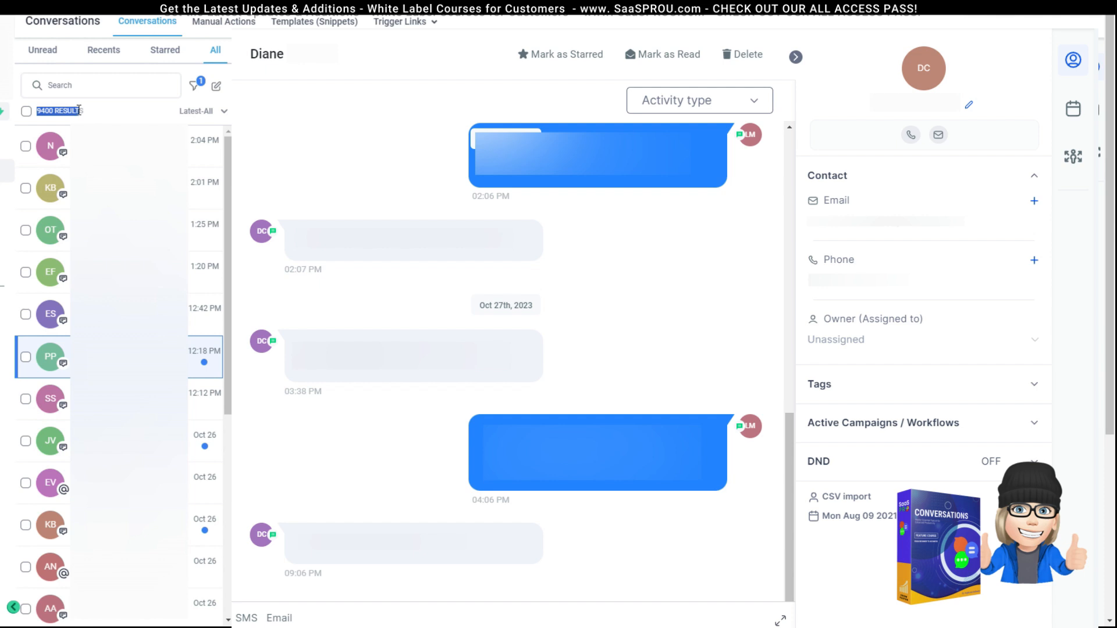
left_click(42, 57)
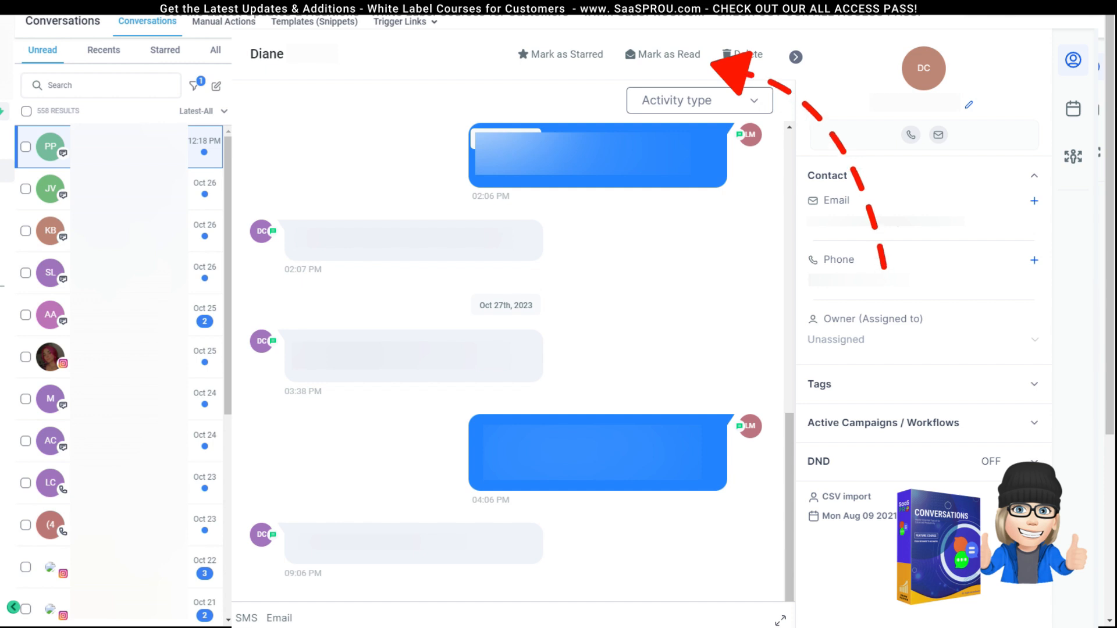
Step: Select the first three unread conversations and show the bulk actions available for them
left_click(25, 146)
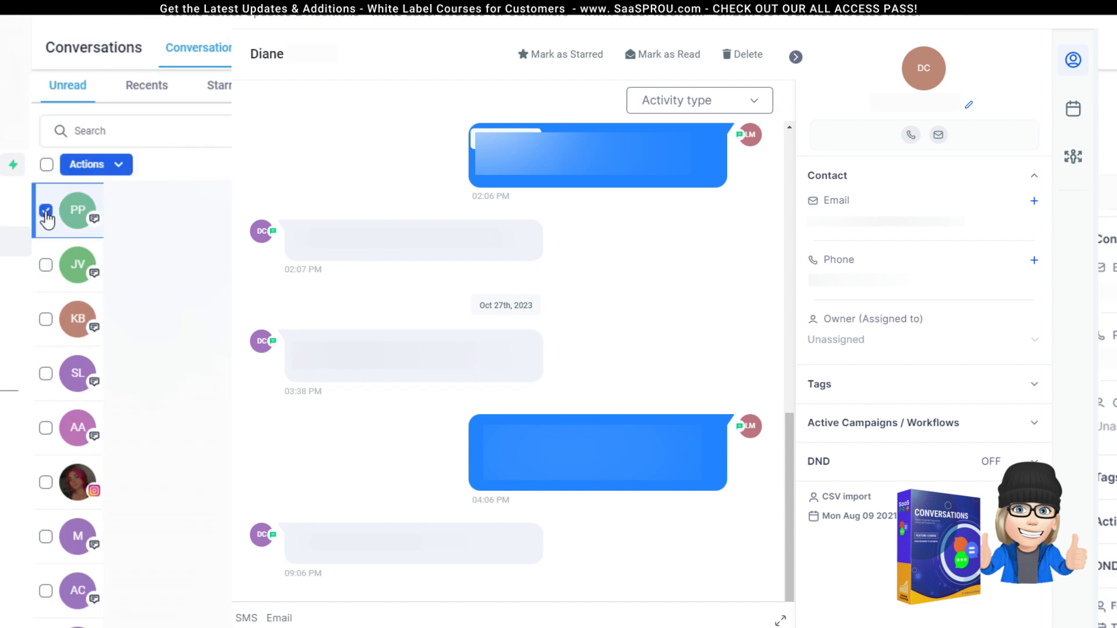
left_click(45, 264)
left_click(45, 319)
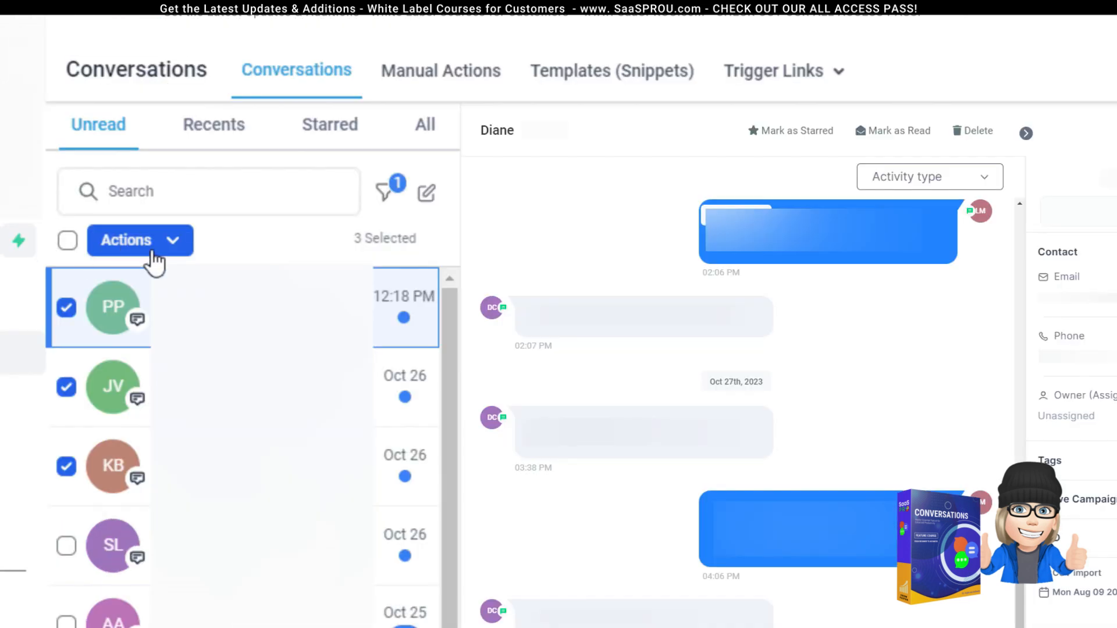
left_click(174, 248)
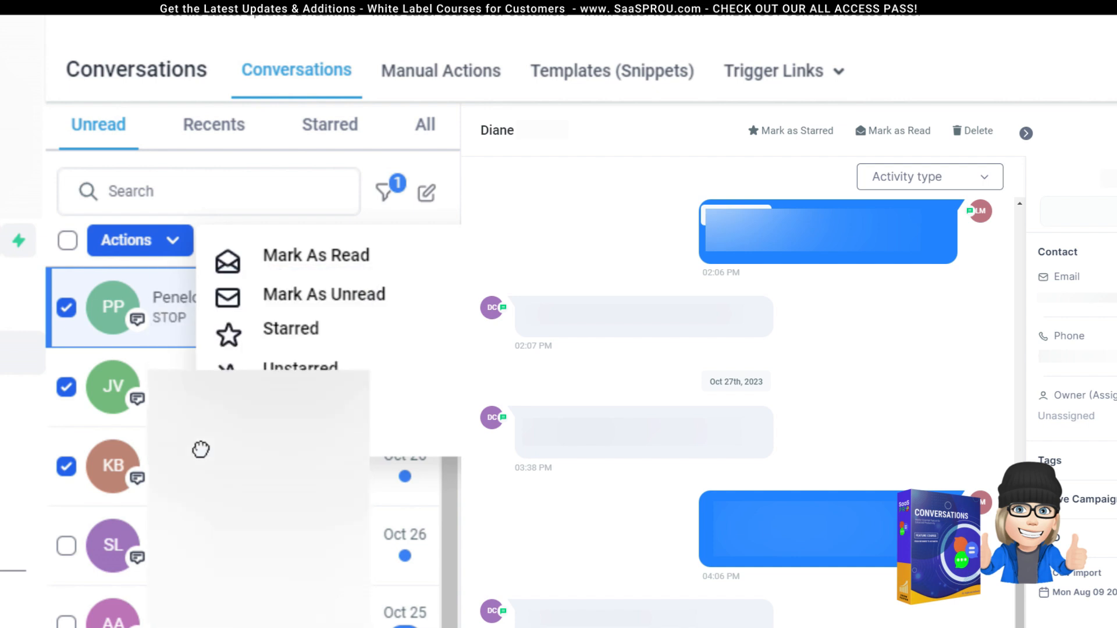
left_click(226, 512)
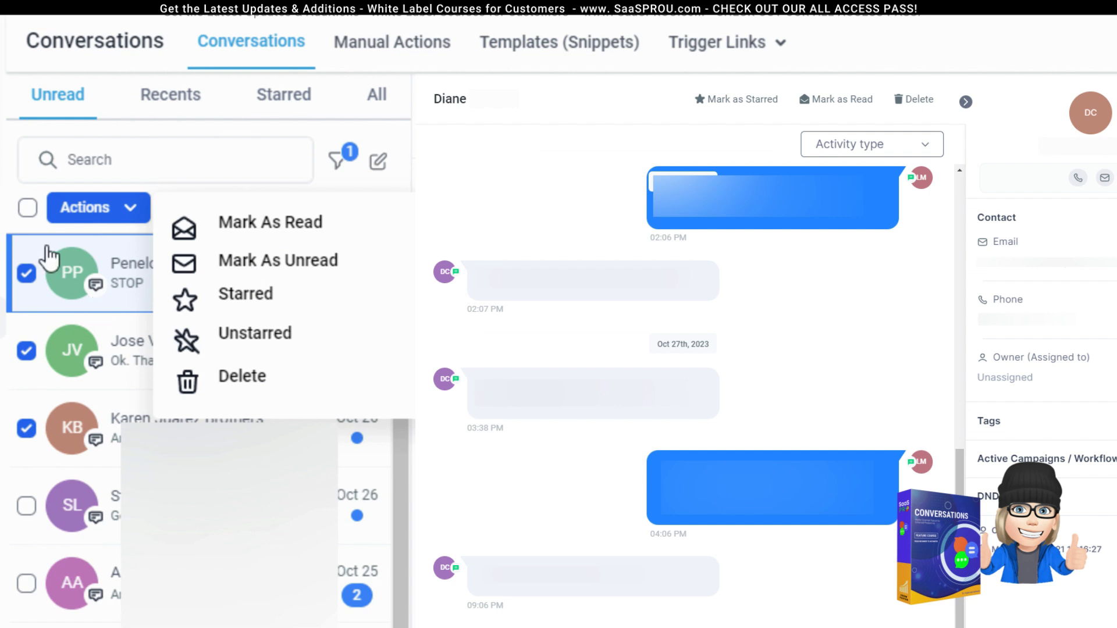
Step: Close the bulk actions and clear the selection of the three conversations
left_click(111, 215)
left_click(110, 215)
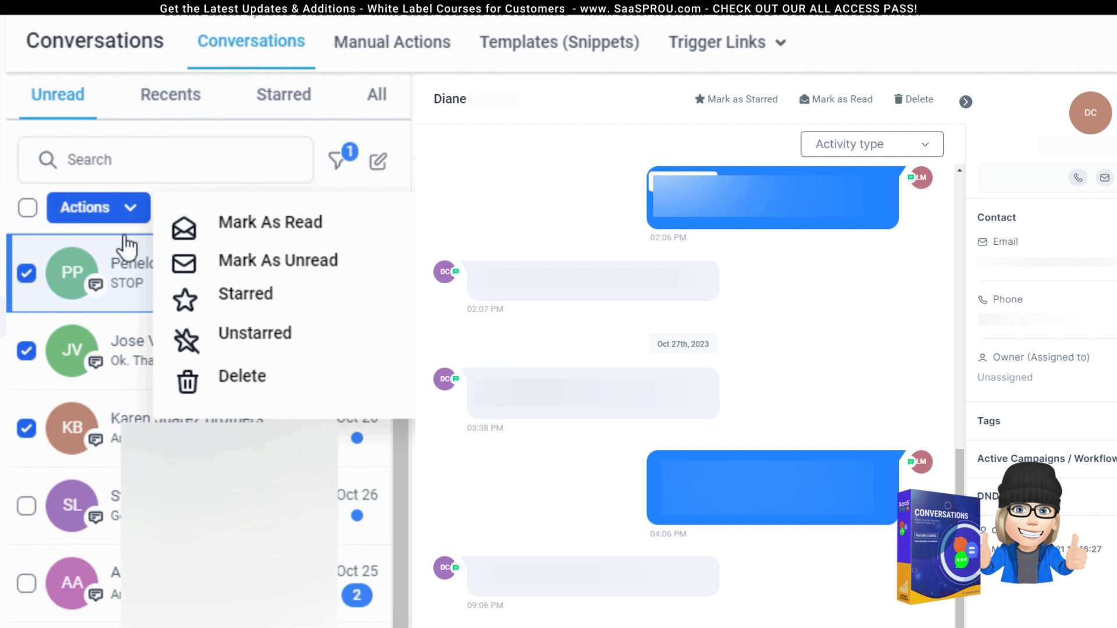
left_click(180, 222)
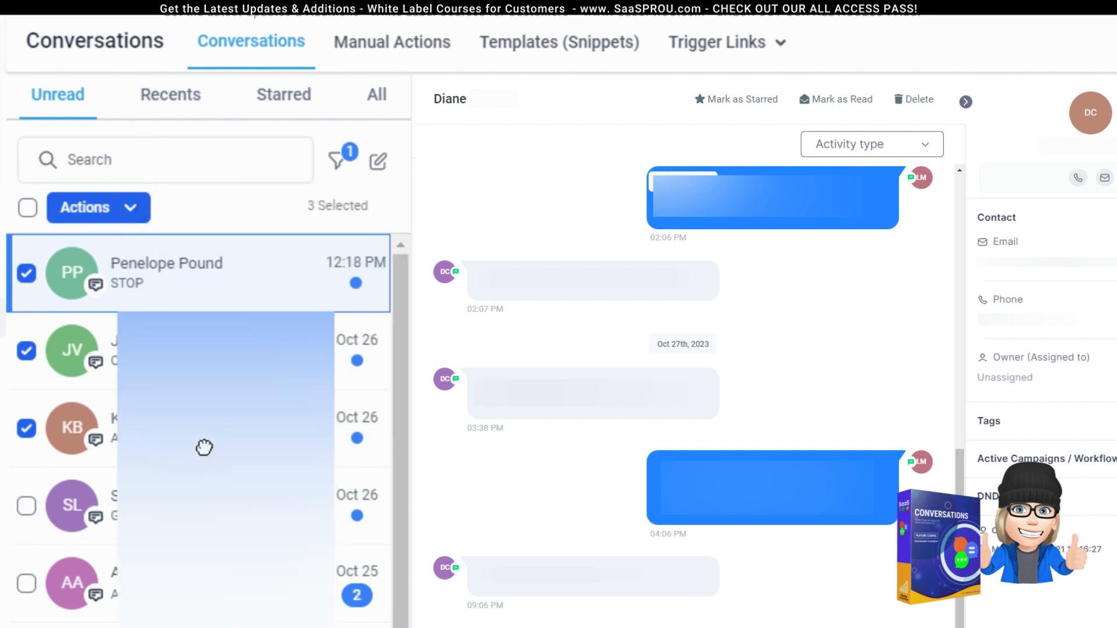
left_click(235, 155)
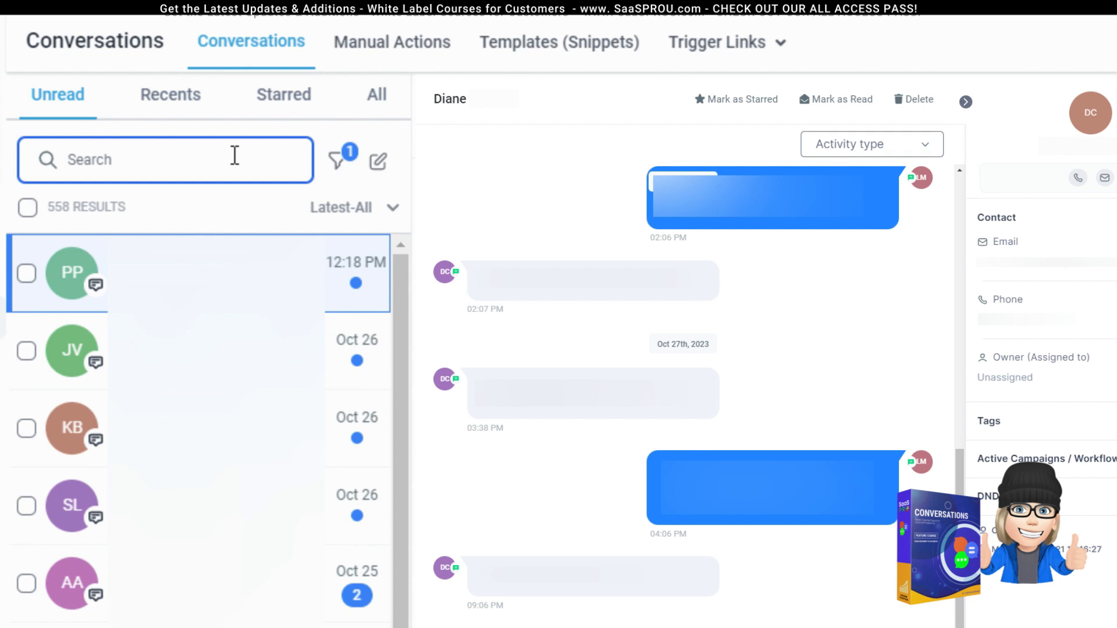
Step: Open the conversation quick filters, try the Assigned To option with its user search, and leave the contact owner unfiltered
left_click(337, 160)
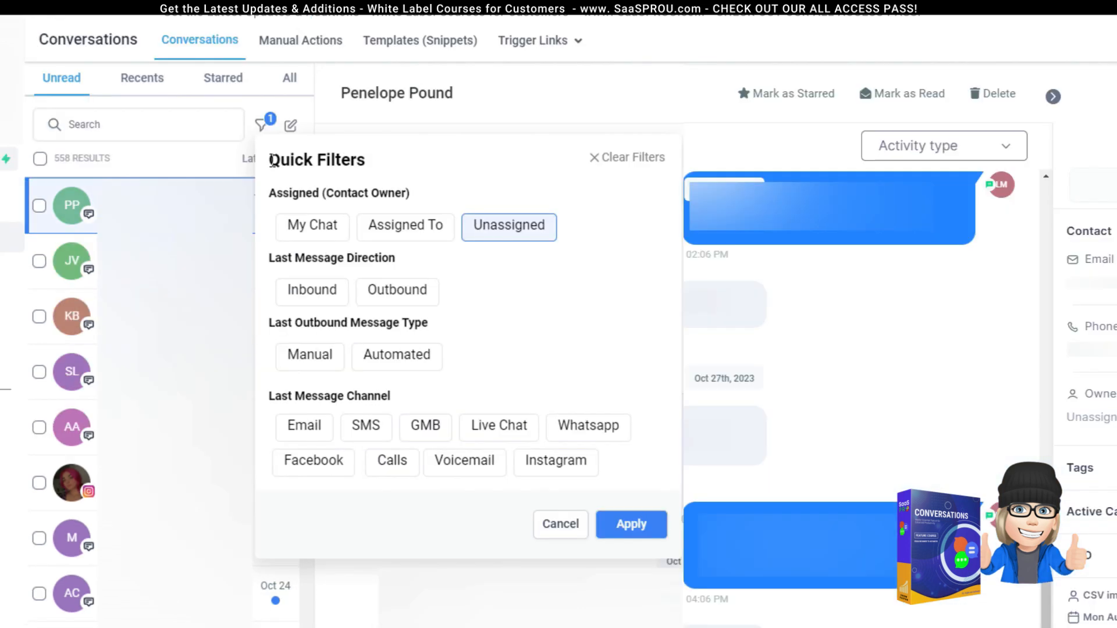
left_click_drag(271, 160, 524, 374)
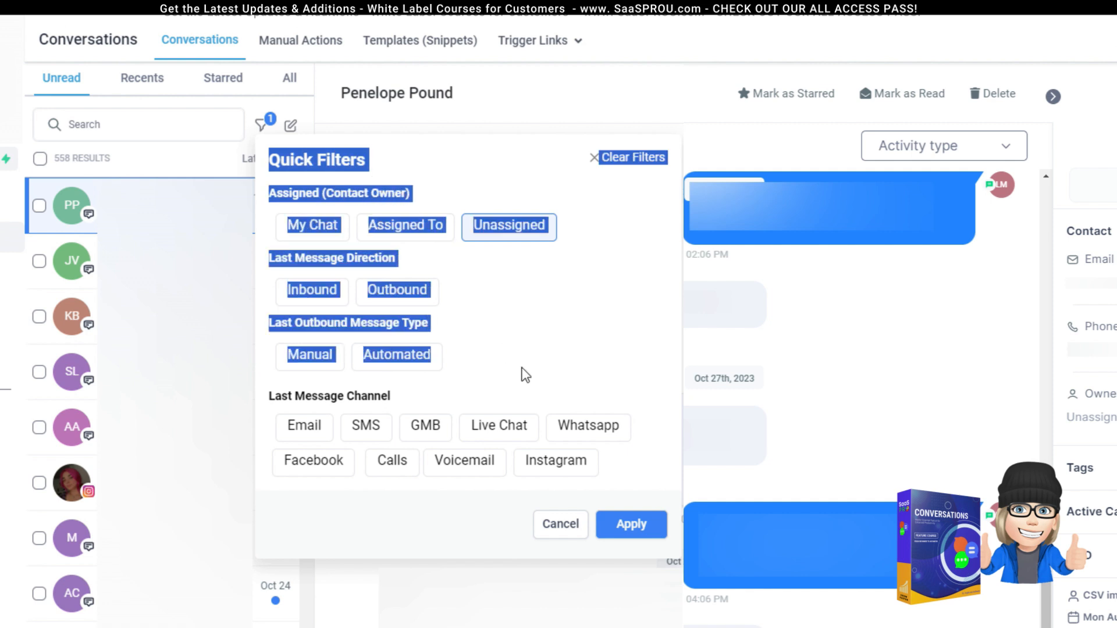
left_click(435, 163)
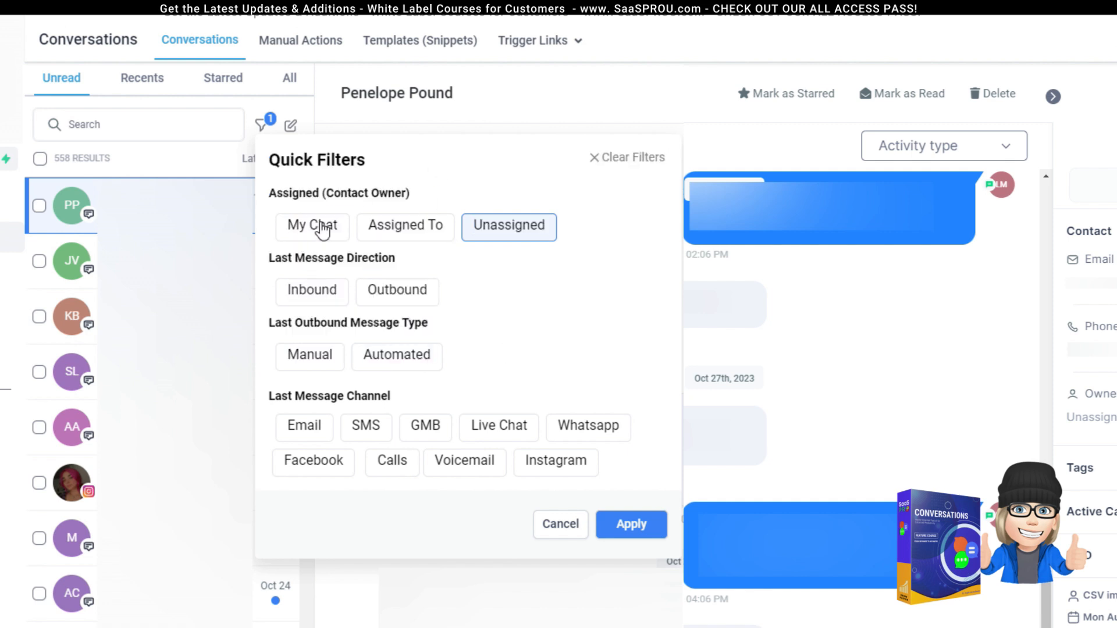
left_click(380, 226)
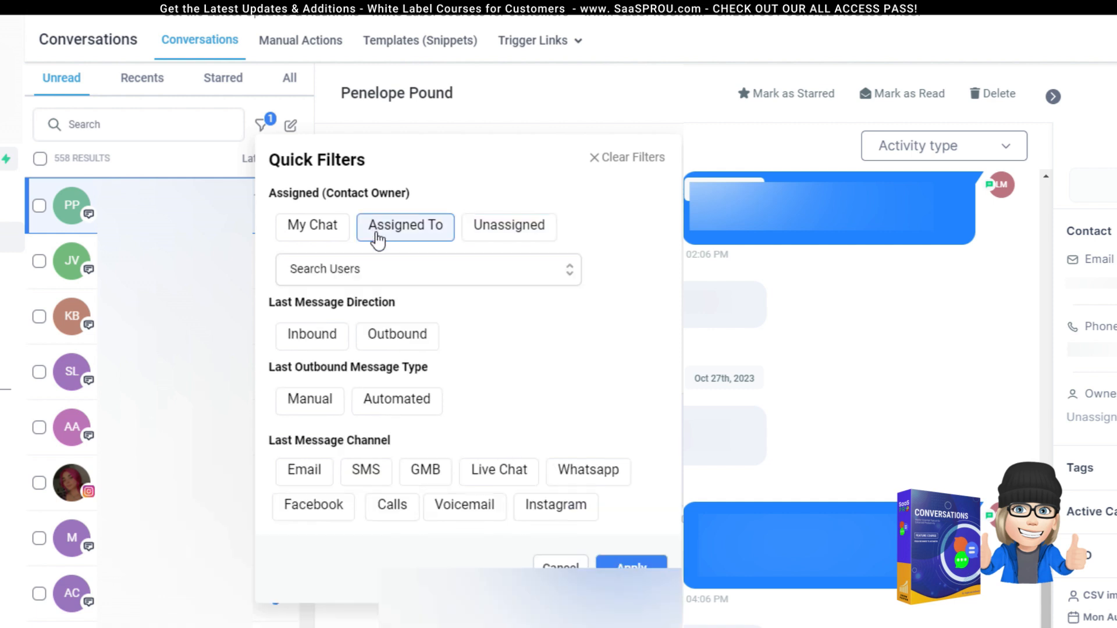
left_click(373, 269)
left_click(388, 242)
left_click(424, 230)
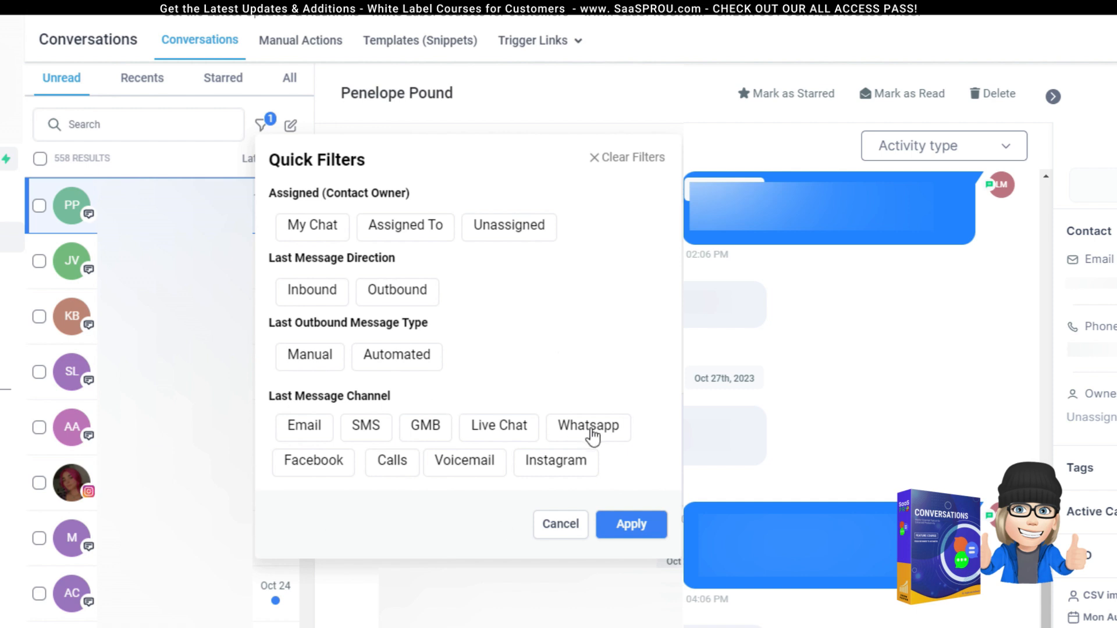
Step: Filter the unread conversations to those whose last message channel is SMS
left_click(314, 429)
left_click(367, 434)
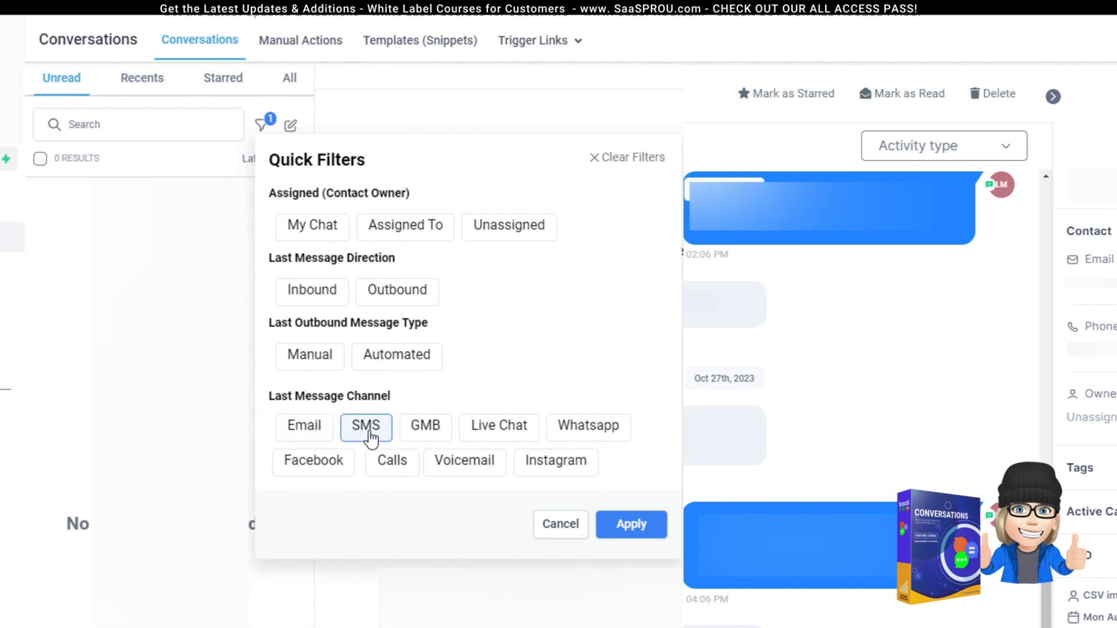
left_click(655, 532)
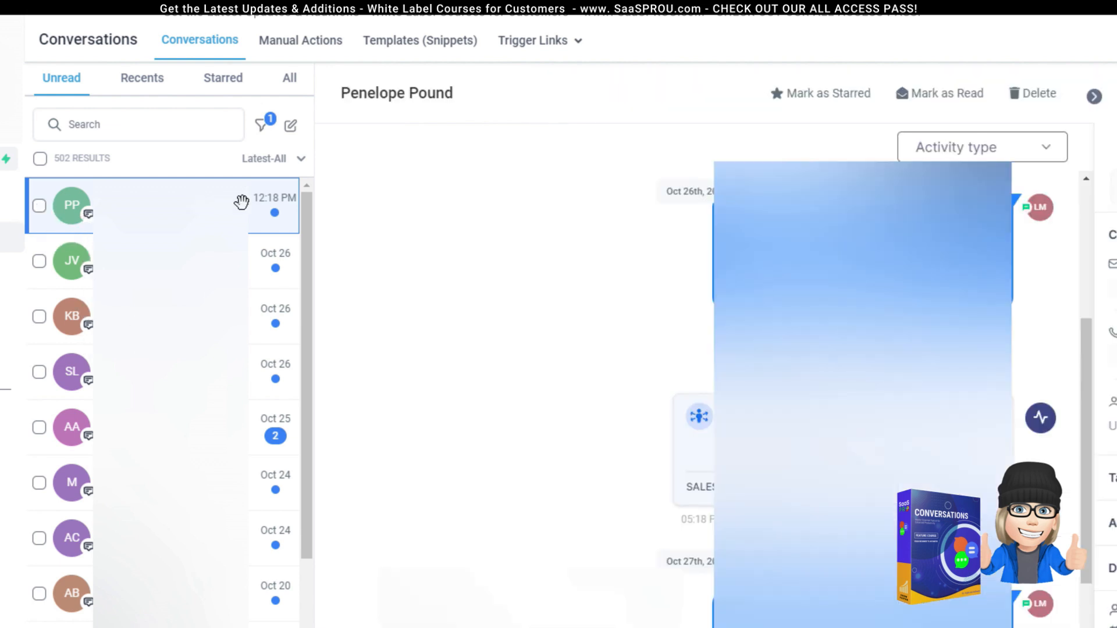
Step: Filter the conversations to those whose last message channel is GMB, and change the channel filter to Facebook after that
left_click(261, 126)
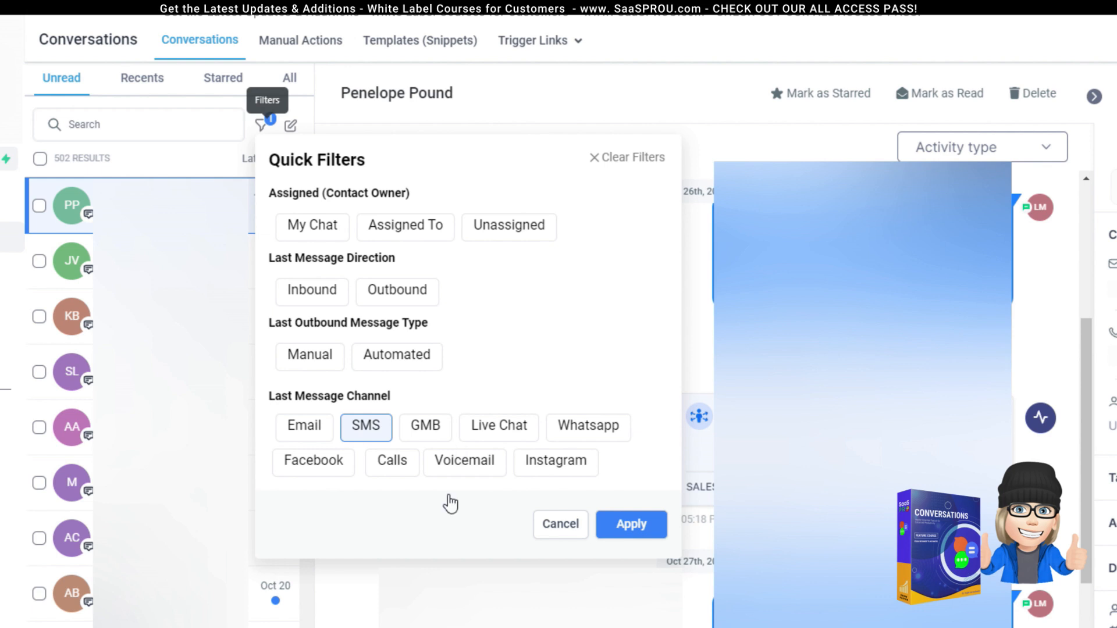
left_click(426, 428)
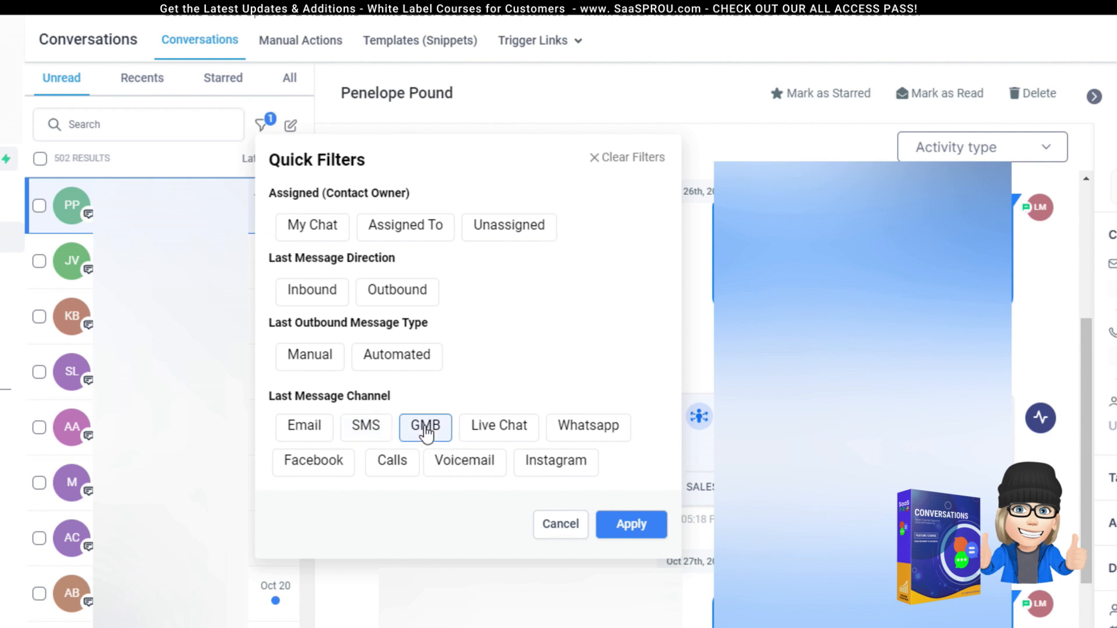
left_click(630, 526)
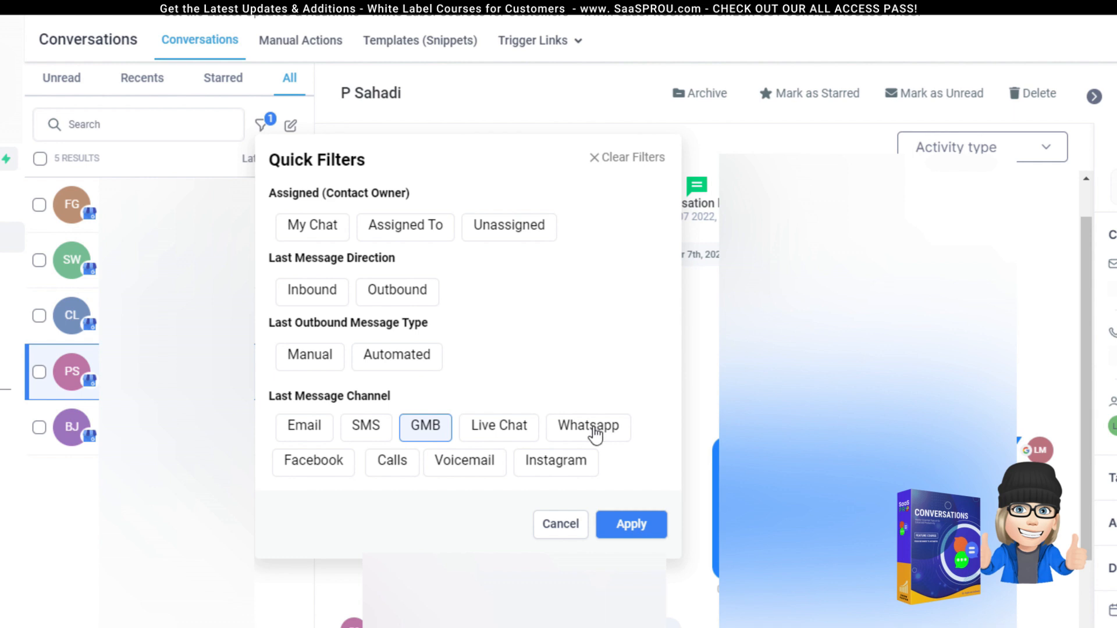
left_click(336, 465)
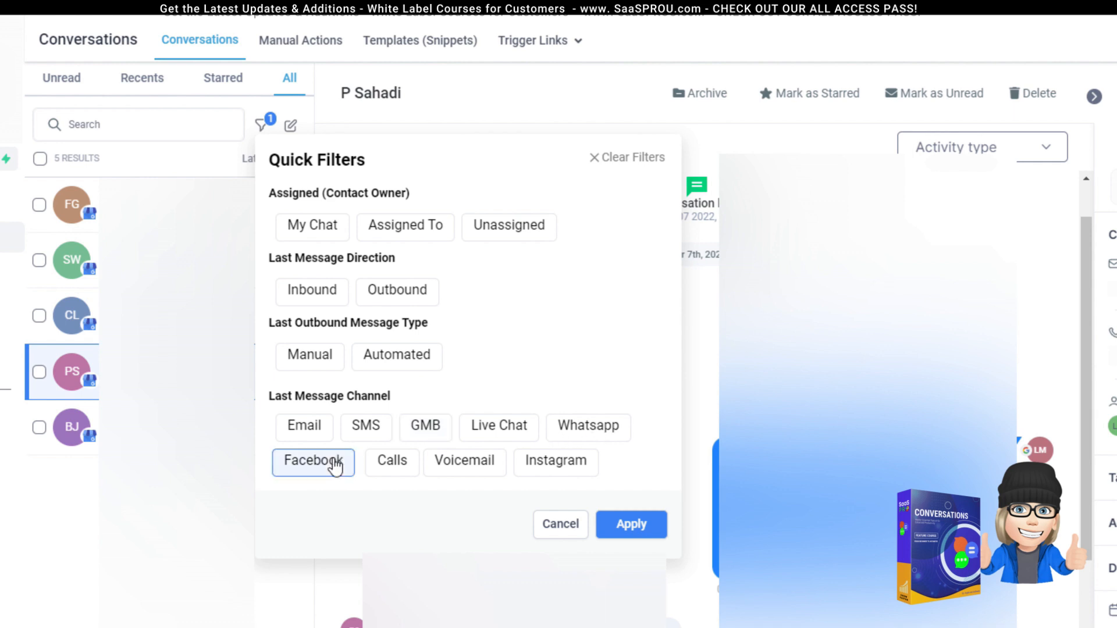
left_click(562, 522)
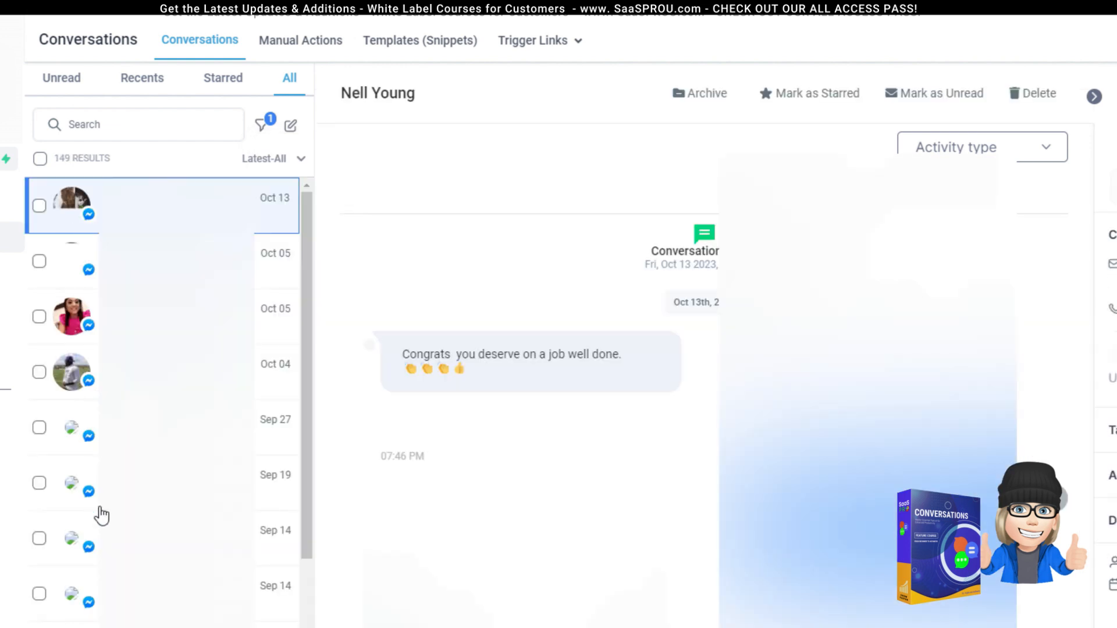
Step: Change the last message channel filter to Calls and apply it to the conversation list
left_click(266, 133)
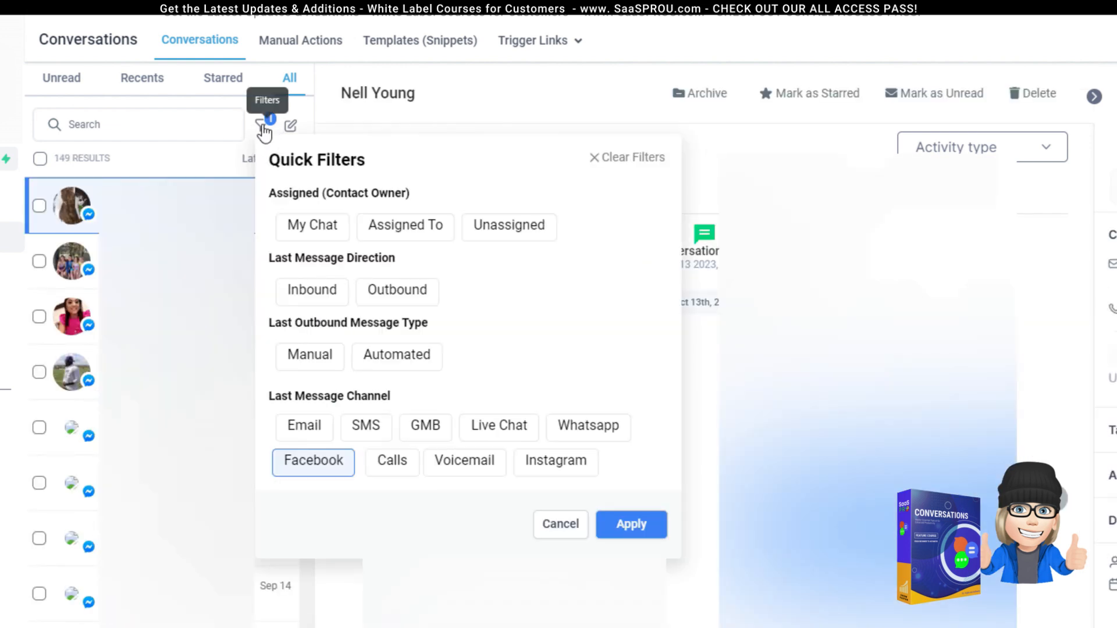
left_click(392, 460)
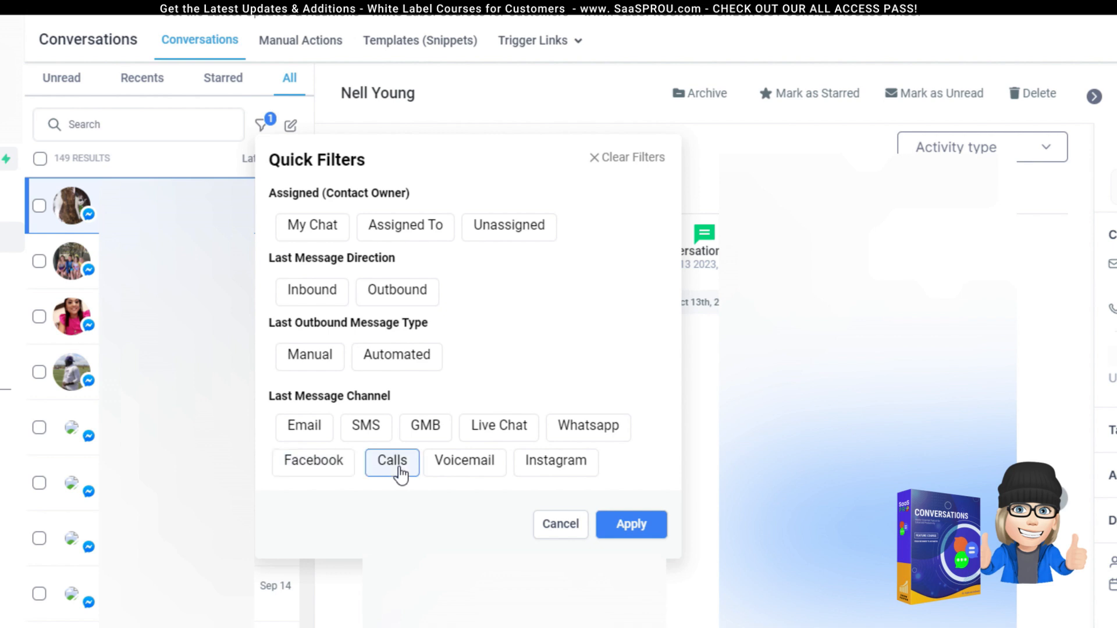
left_click(561, 523)
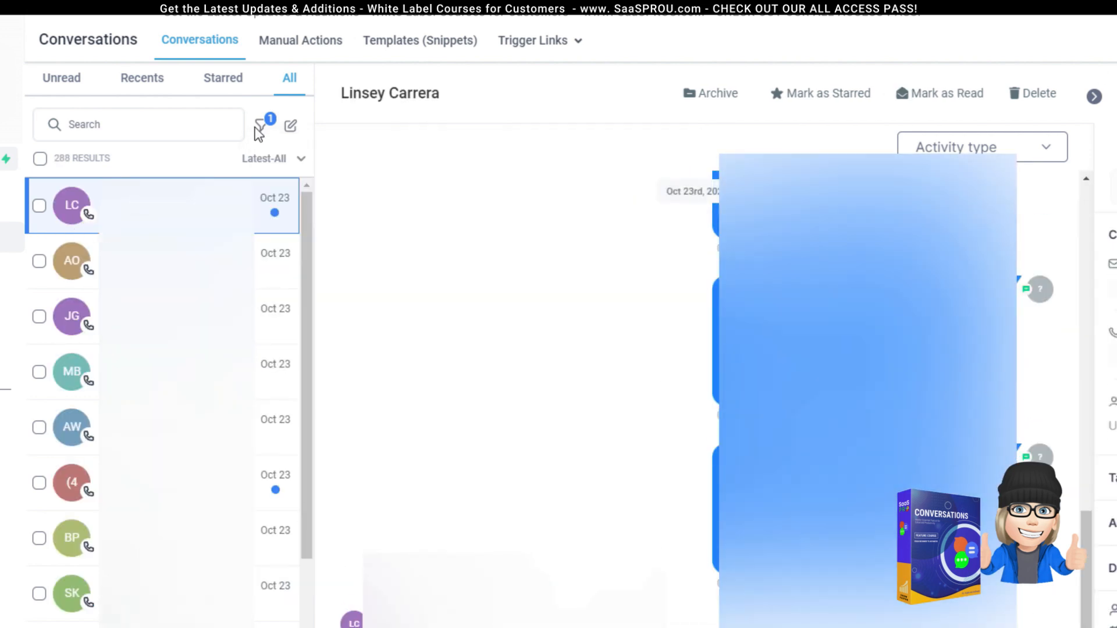
Step: Change the last message channel filter to Voicemail and apply it to the conversation list
left_click(265, 132)
left_click(465, 468)
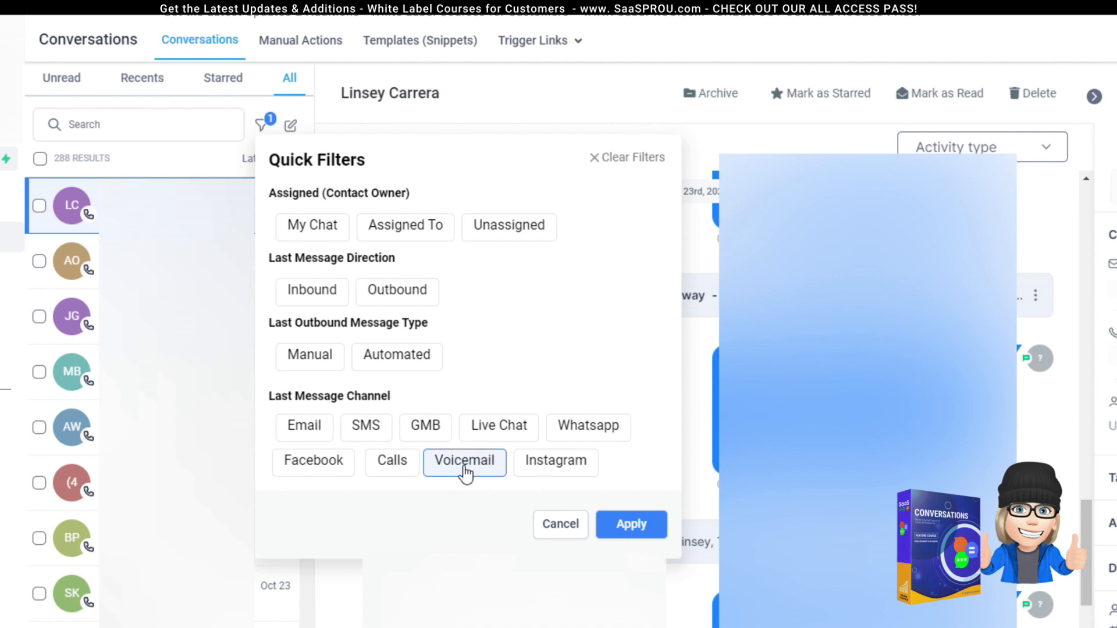
left_click(633, 525)
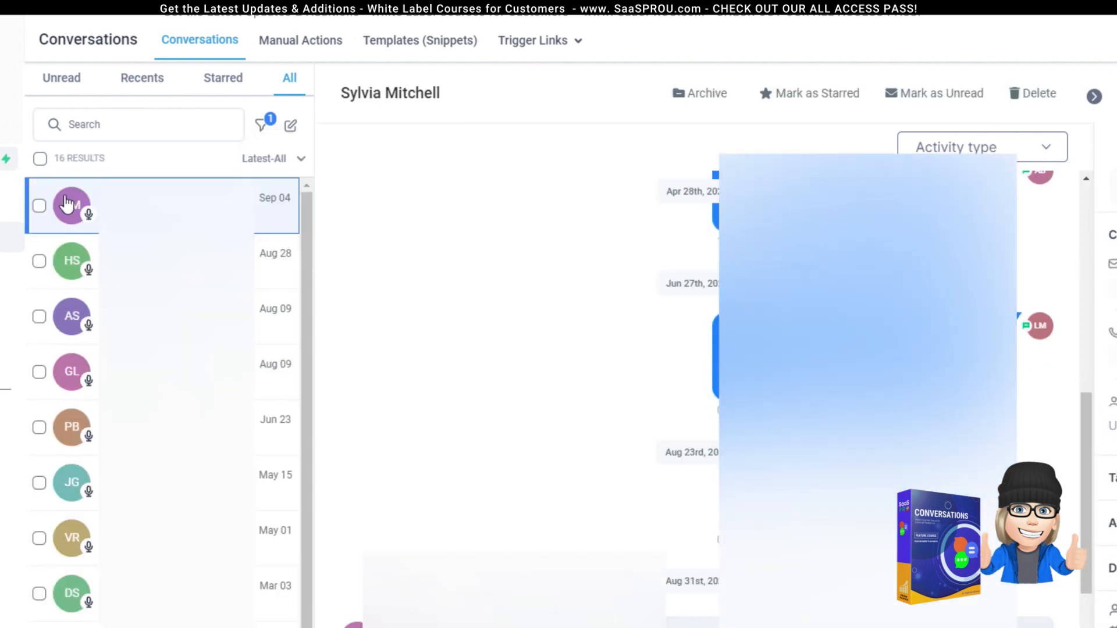
Step: Change the last message channel filter to Instagram and apply it to the conversation list
left_click(262, 124)
left_click(556, 469)
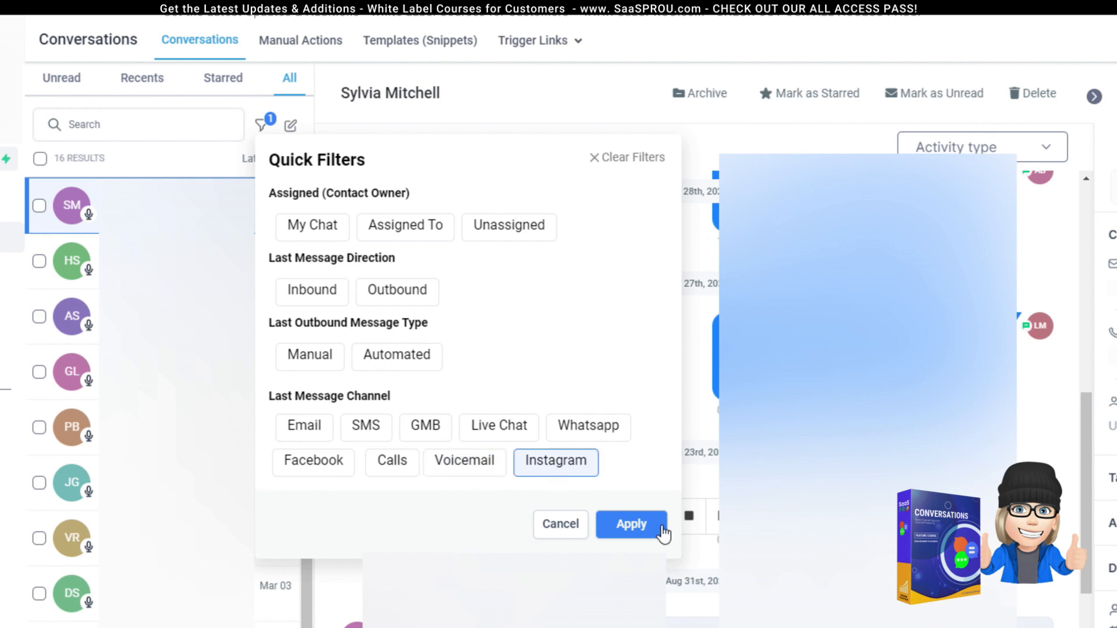
left_click(630, 525)
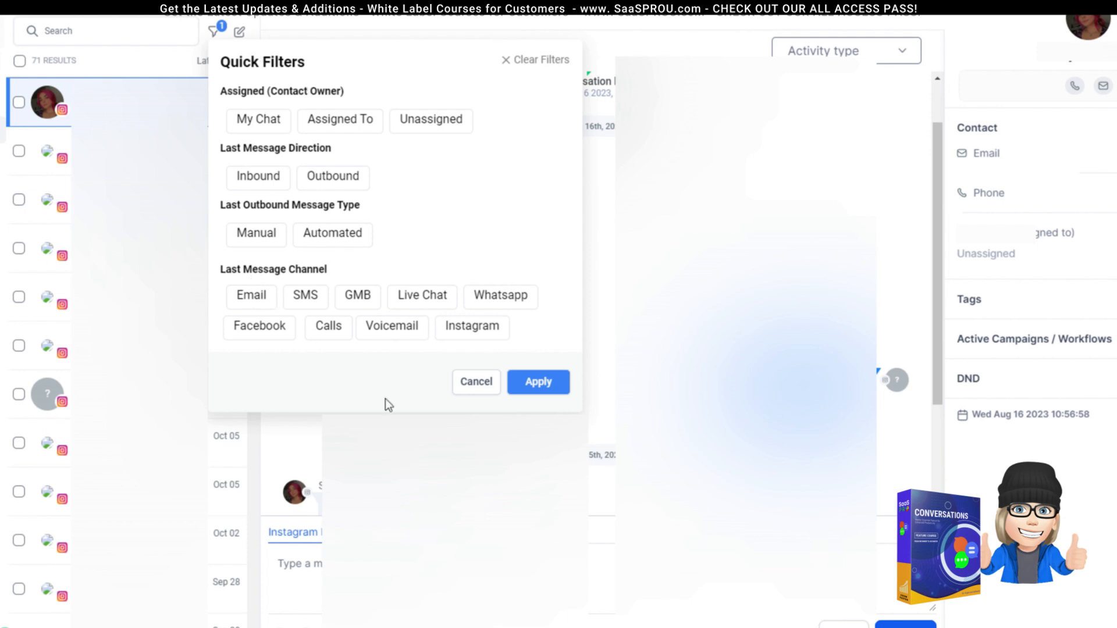
Step: Apply the cleared quick filters to the conversation list and place the cursor in the conversation search
left_click(537, 385)
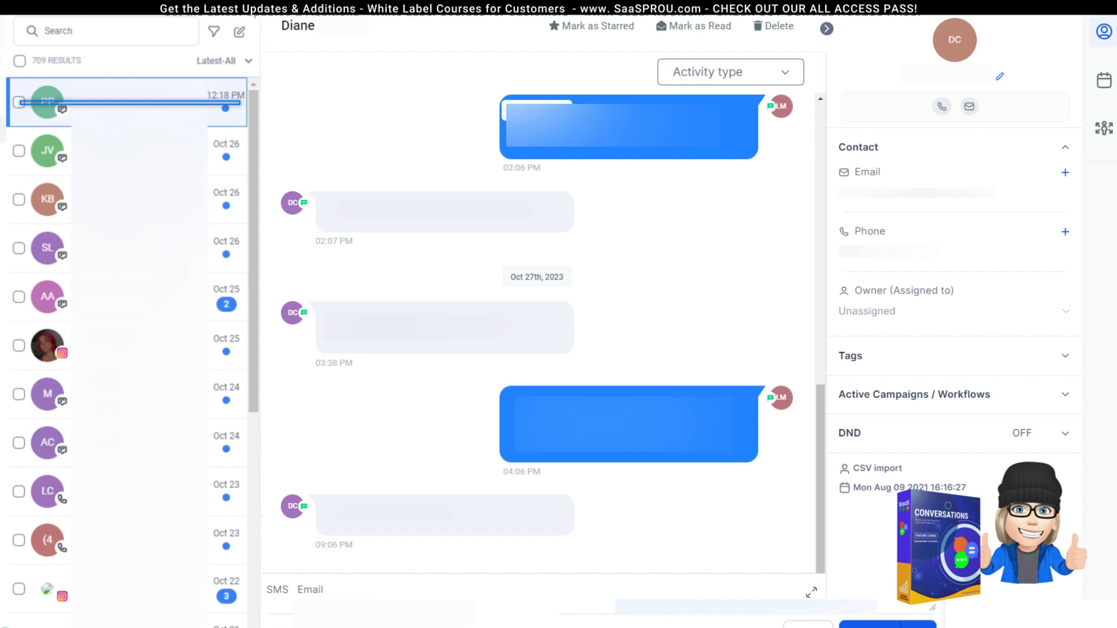
left_click(30, 102)
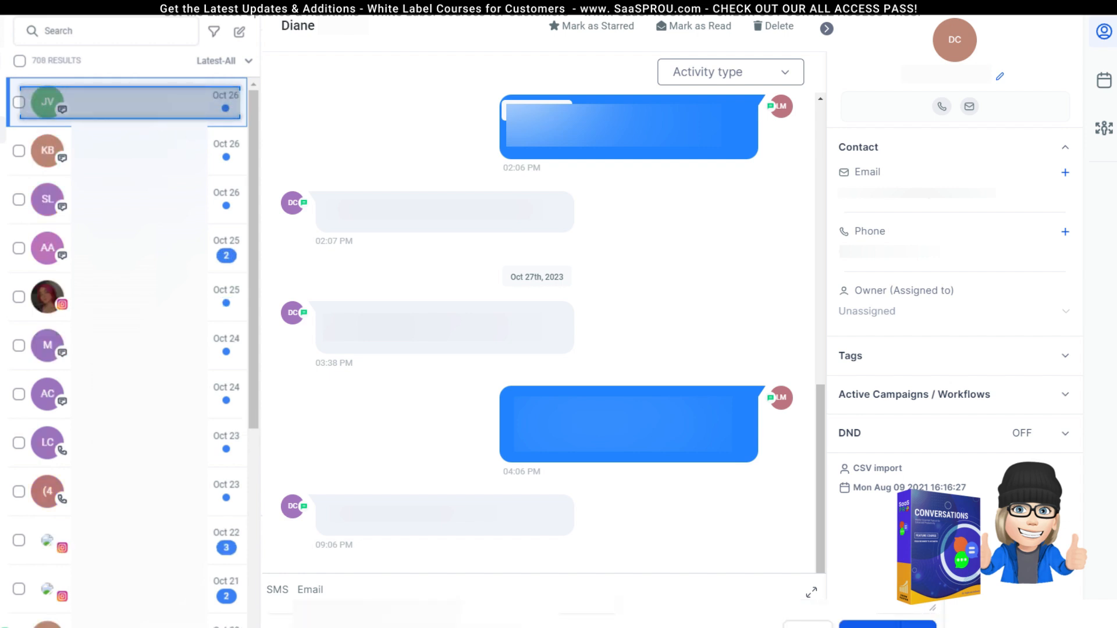
left_click(34, 27)
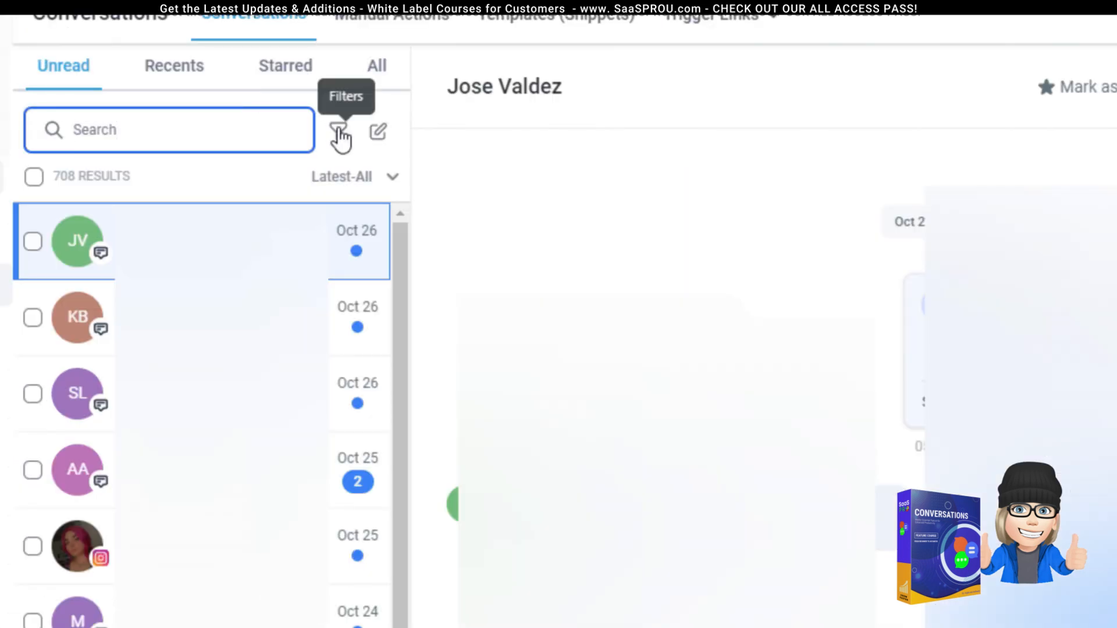
left_click(379, 132)
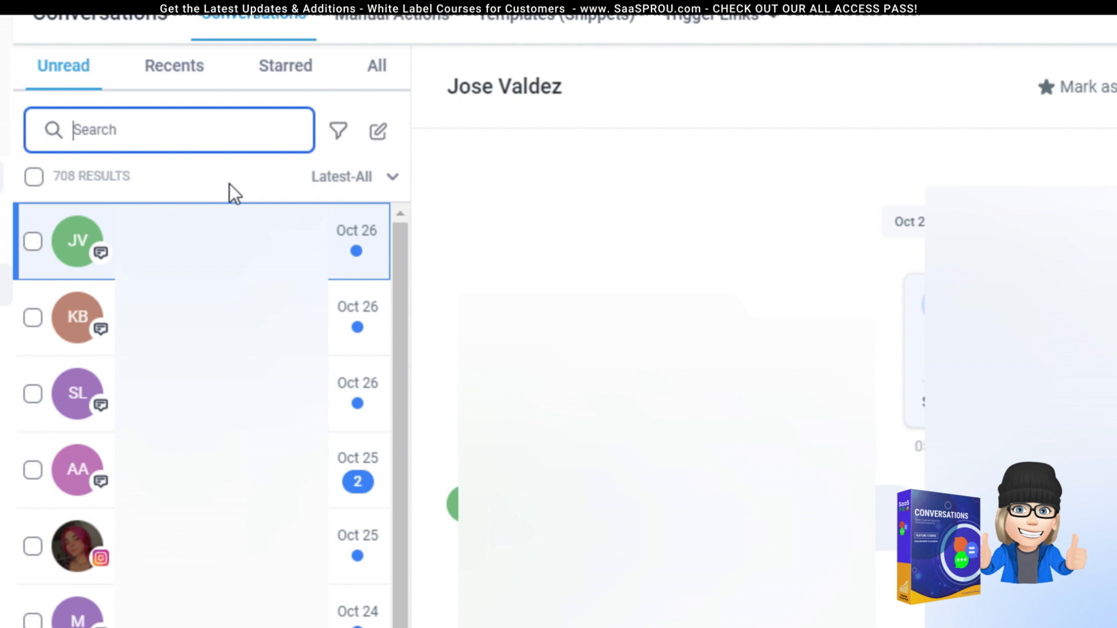
Step: Select the first unread conversation and mark it as starred through the bulk actions
left_click(105, 252)
mouse_move(134, 185)
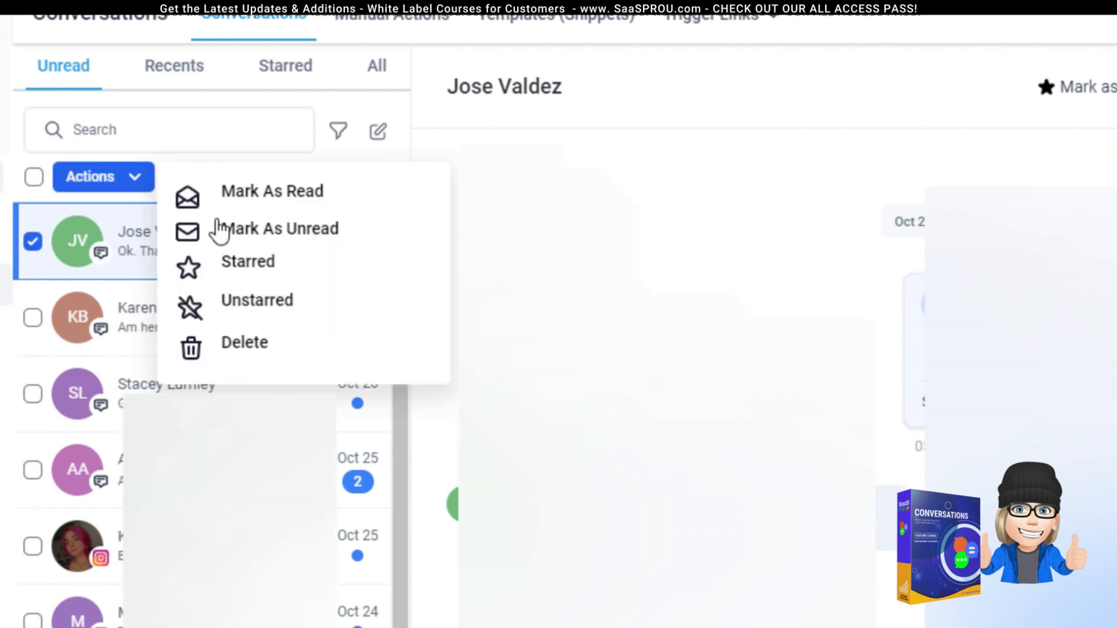
left_click(249, 263)
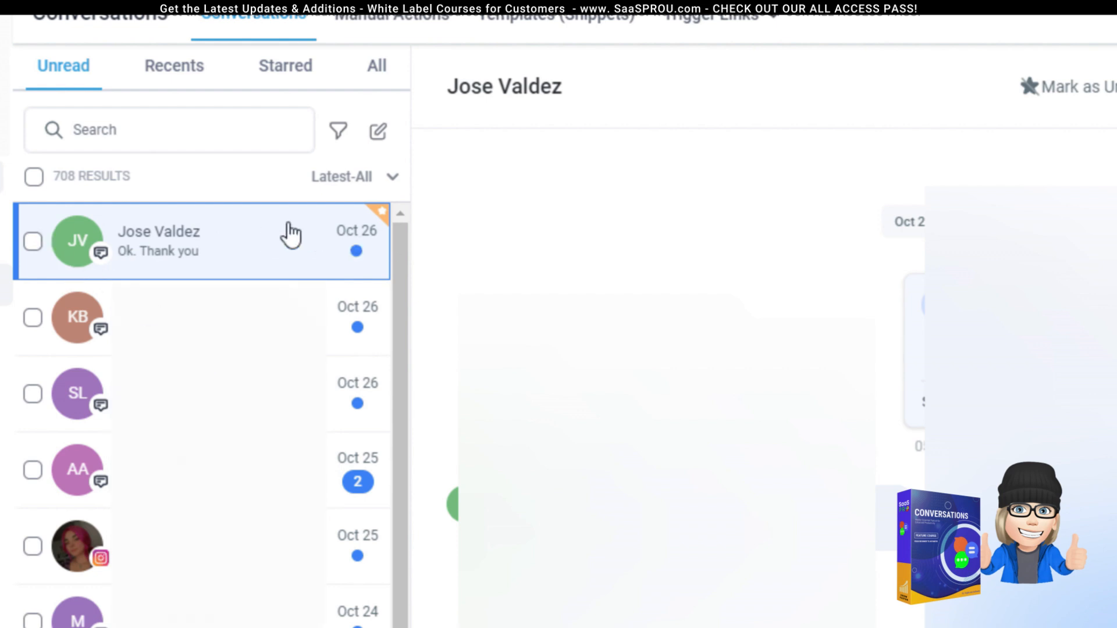
Step: Show the starred conversations and unstar the first one through the bulk actions, leaving the second one unselected
left_click(294, 74)
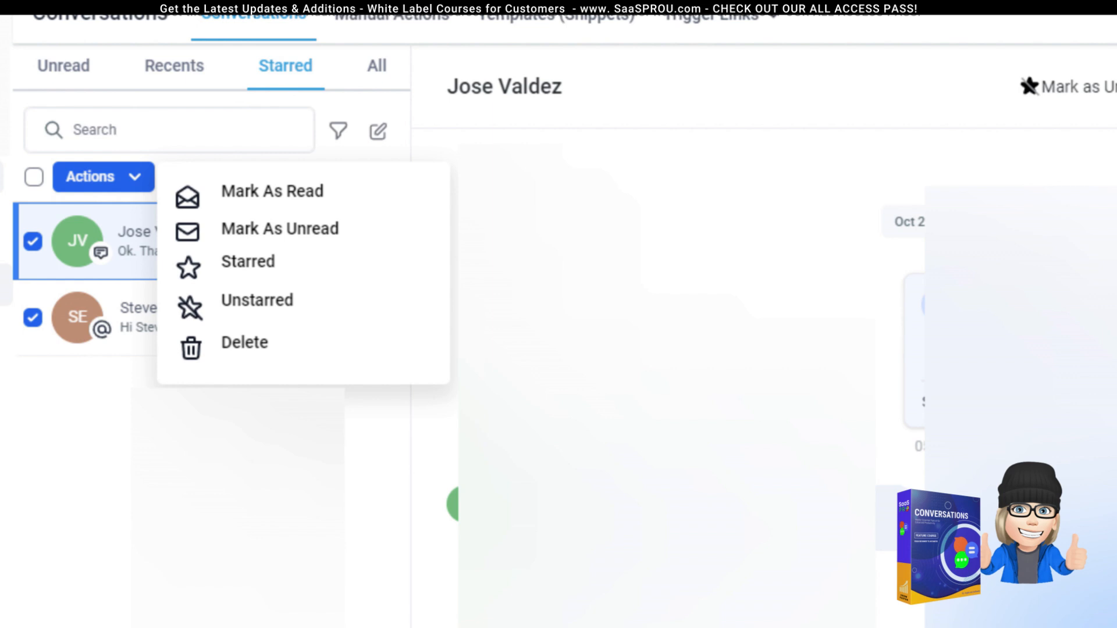
left_click(210, 529)
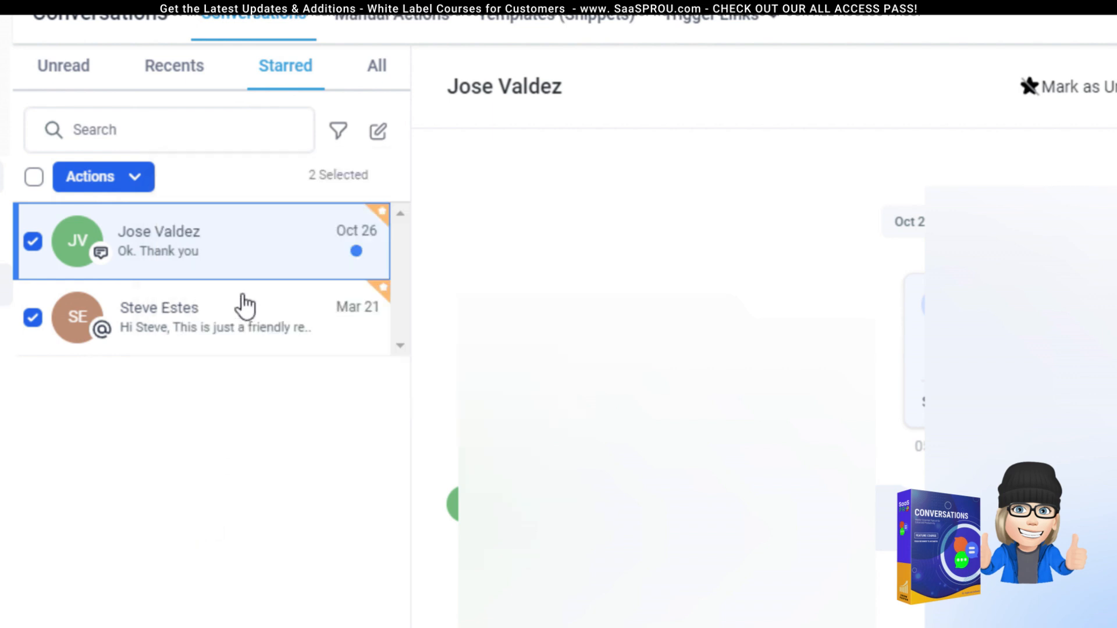
left_click(140, 187)
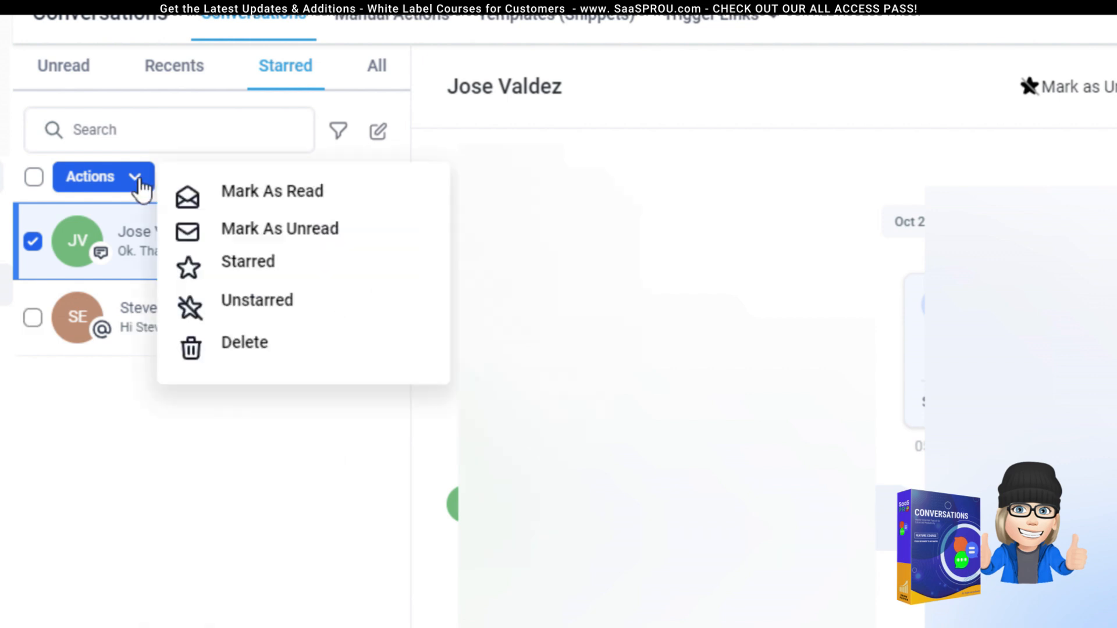
left_click(260, 300)
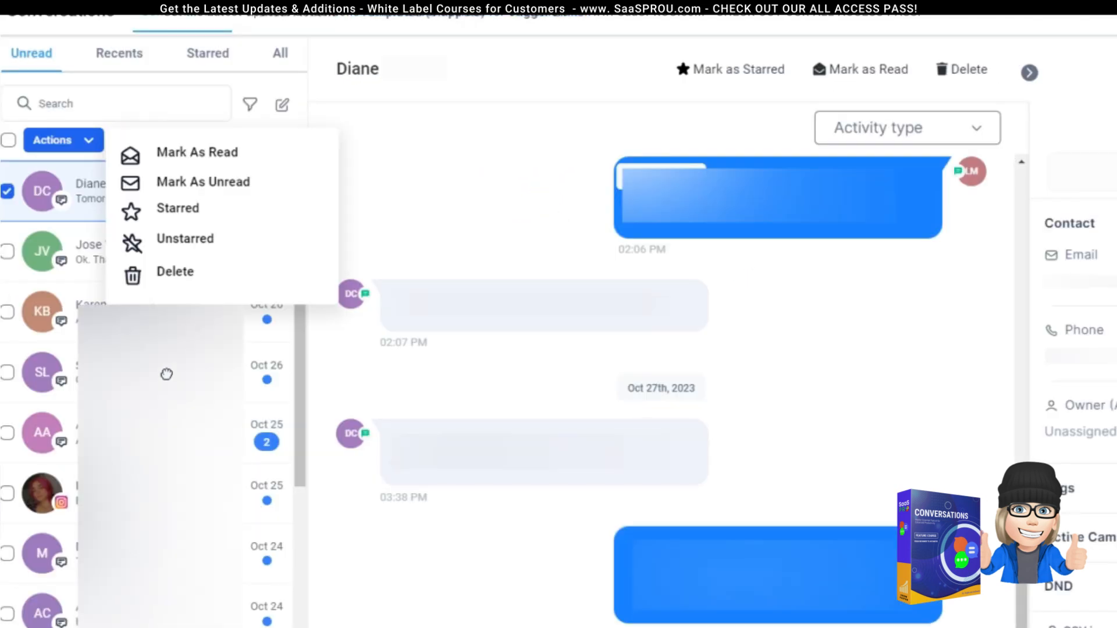
Step: Review the bulk actions for the first unread conversation, including Delete, and clear its selection without applying any
left_click(167, 372)
left_click(83, 144)
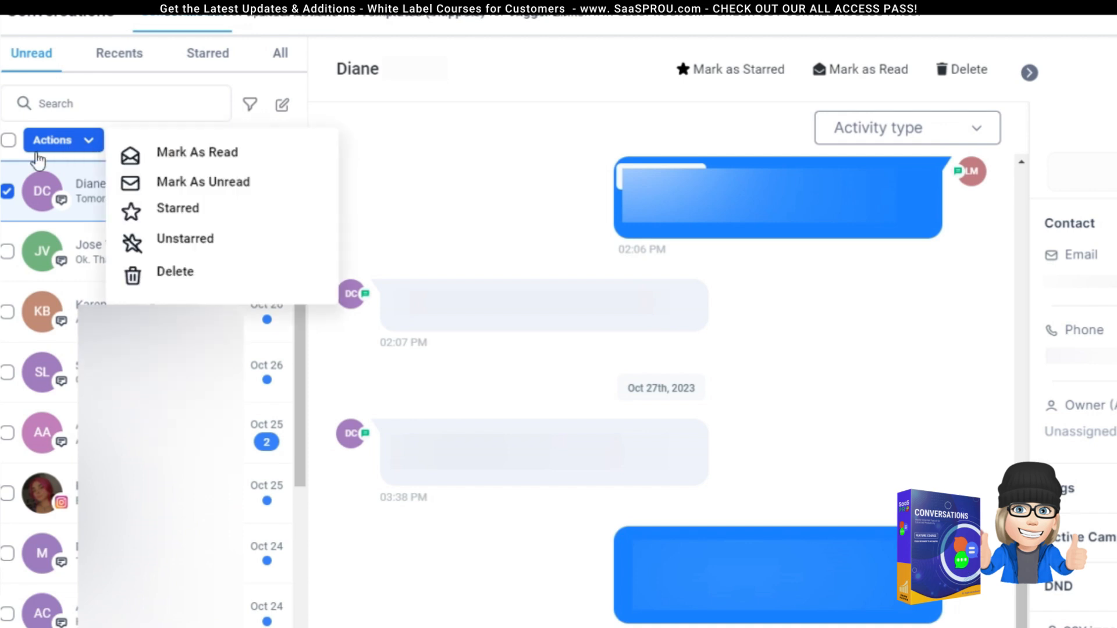
left_click(7, 191)
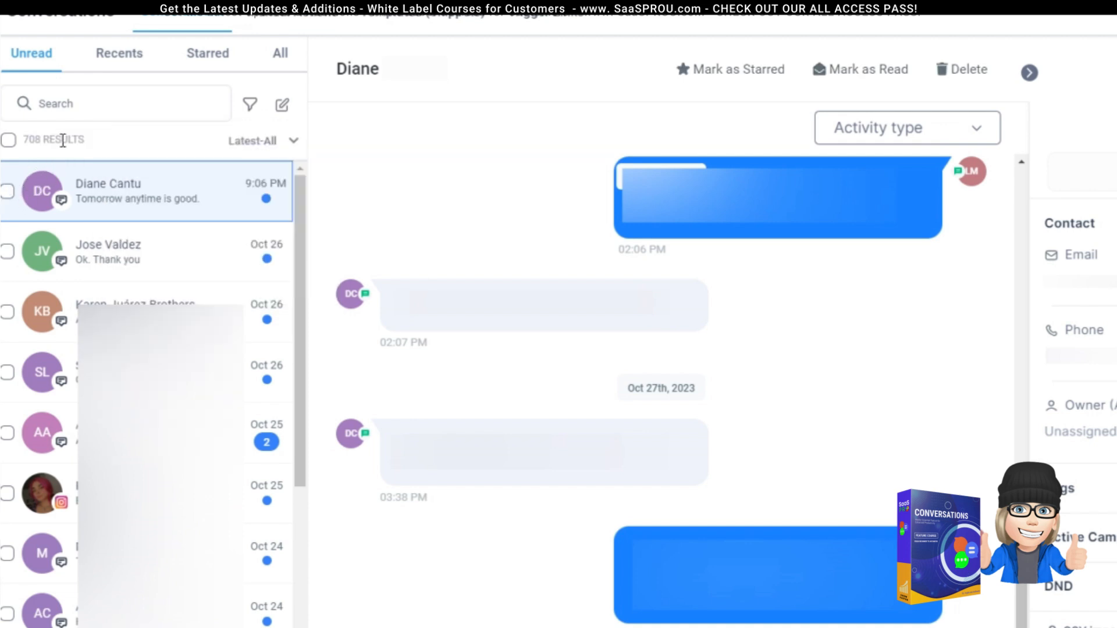
left_click(7, 192)
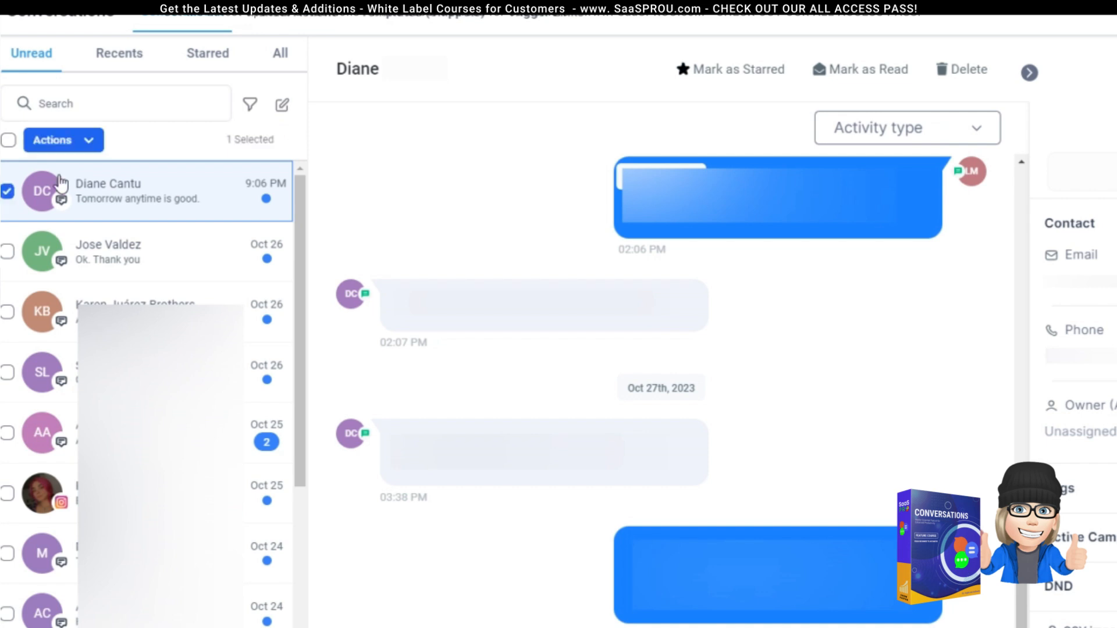
left_click(88, 141)
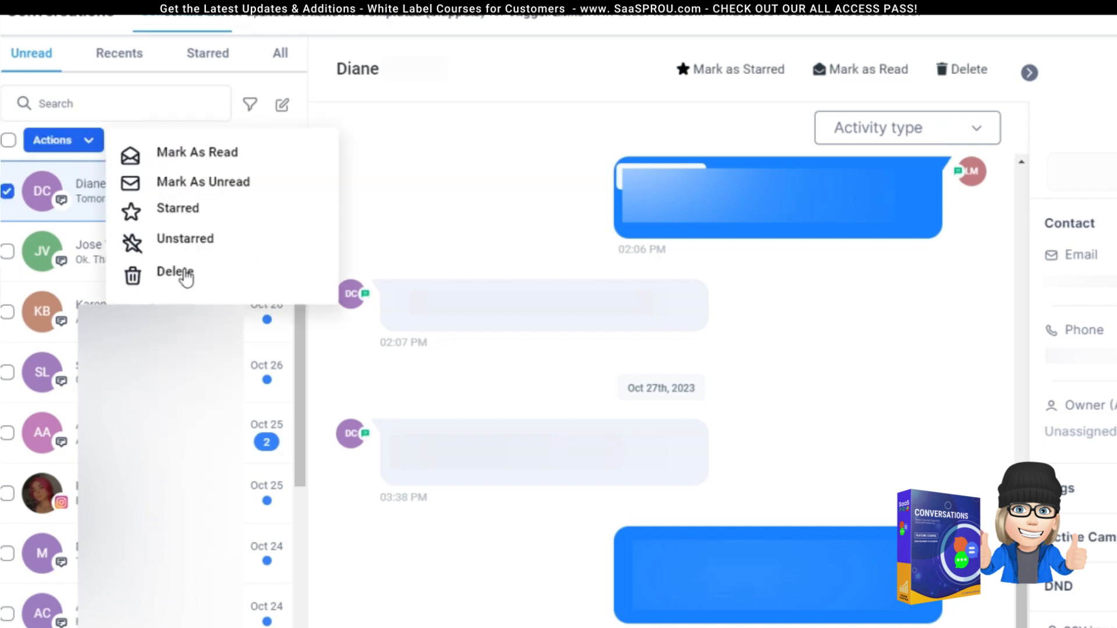
left_click(90, 146)
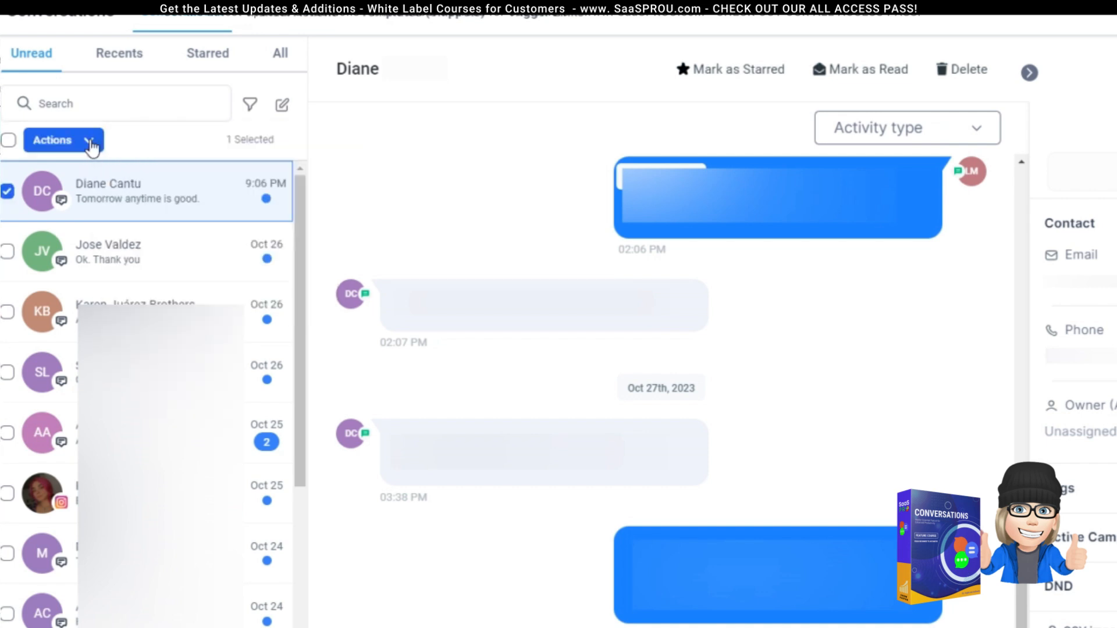
left_click(8, 191)
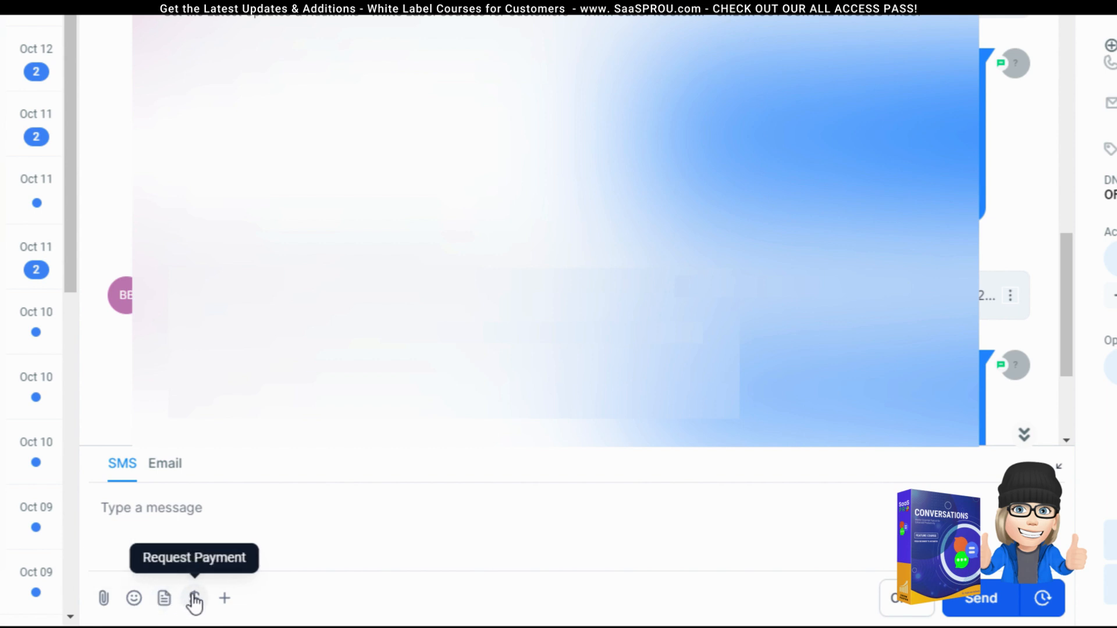
Step: Insert the contact first name custom value {{contact.first_name}} into the SMS message and add a comma after it
left_click(225, 598)
left_click(163, 153)
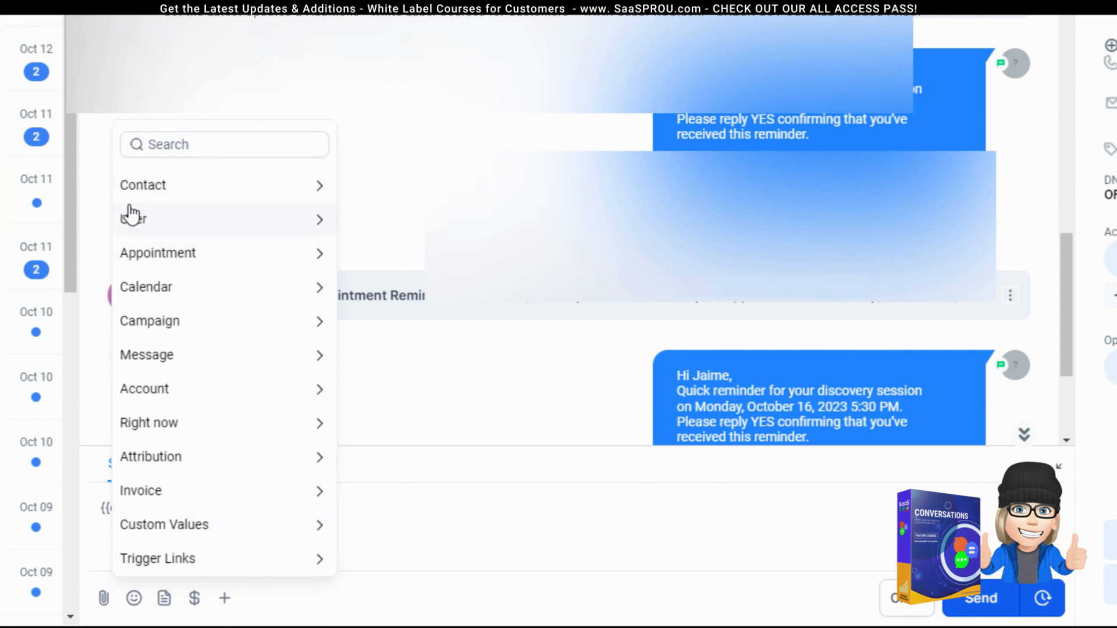
left_click(319, 187)
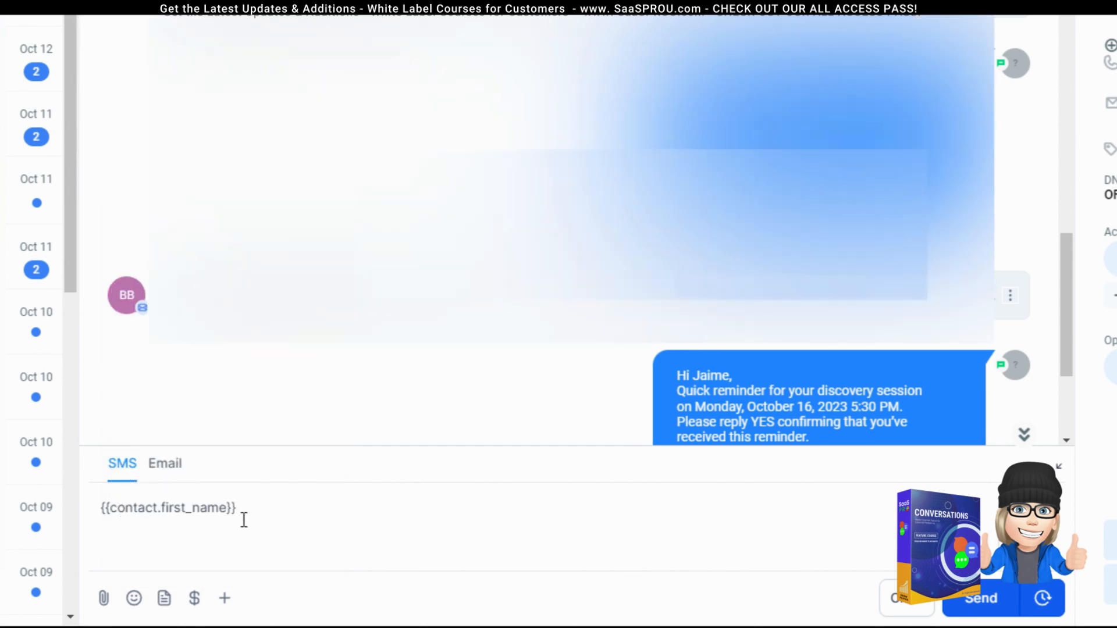
type(",")
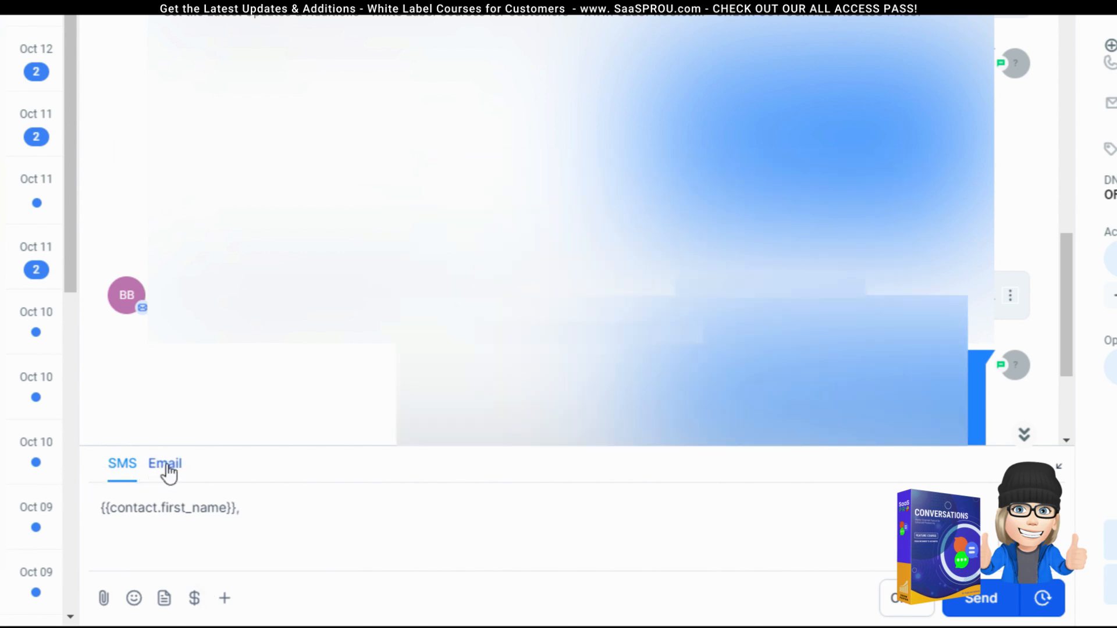
Step: Switch the reply to Email and show the text formatting options for the message body, including the paragraph style
left_click(166, 466)
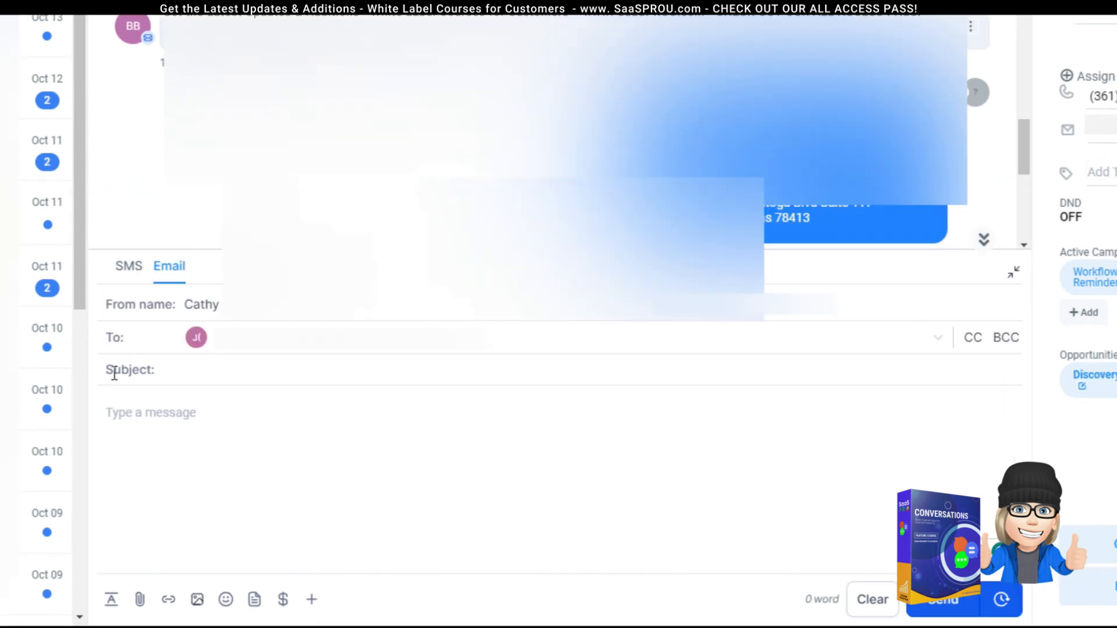
left_click(137, 418)
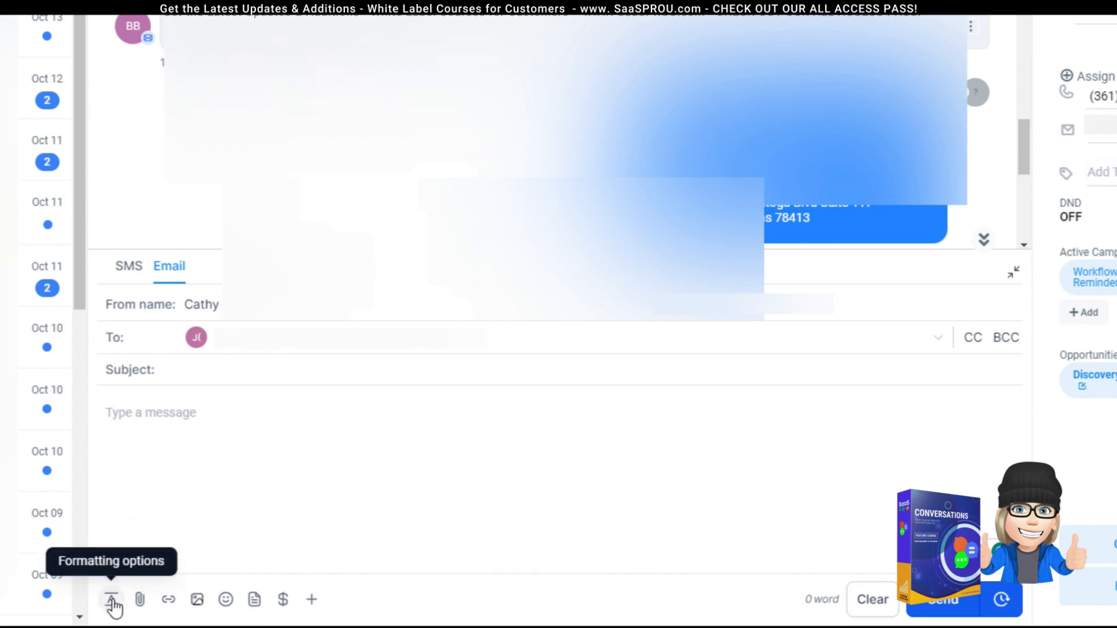
left_click(111, 600)
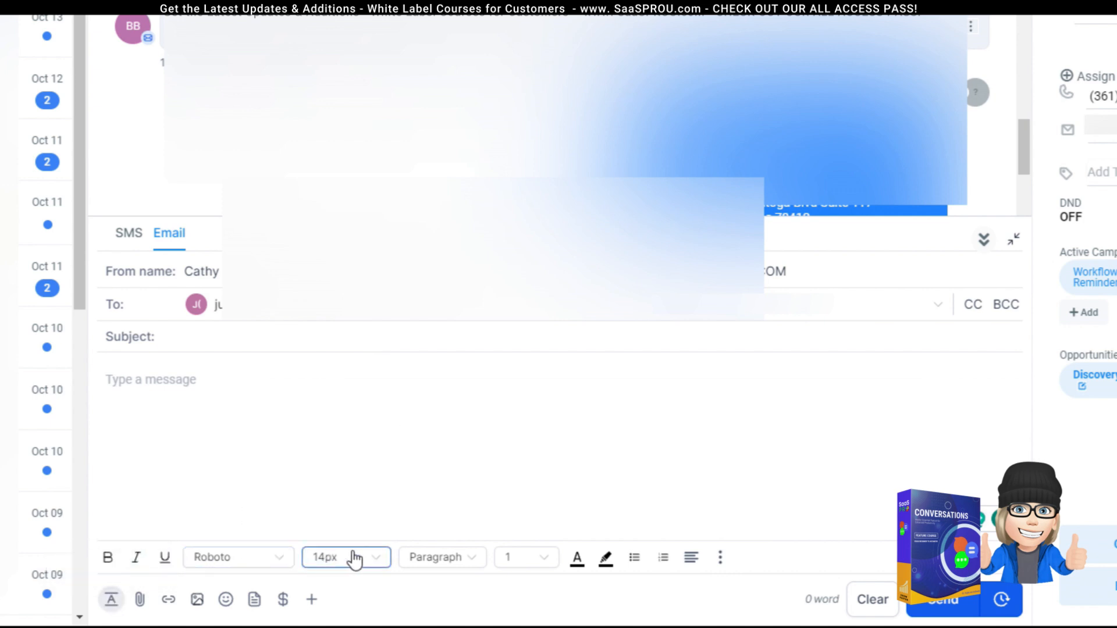
left_click(469, 565)
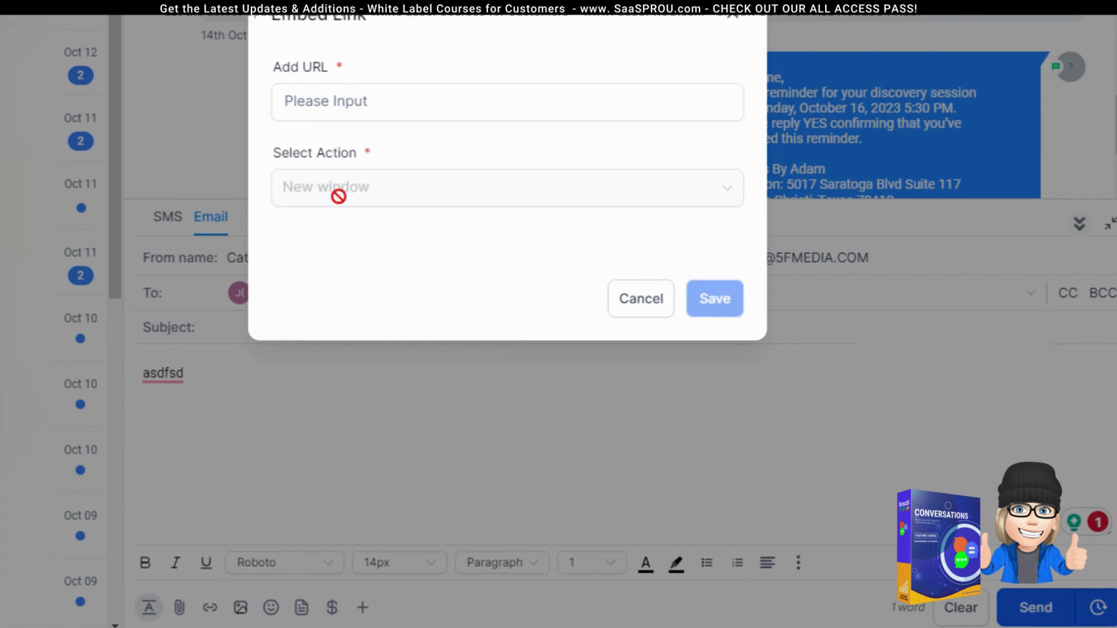
Step: Close the Embed Link dialog without adding a link and show the additional email composer options
left_click(735, 25)
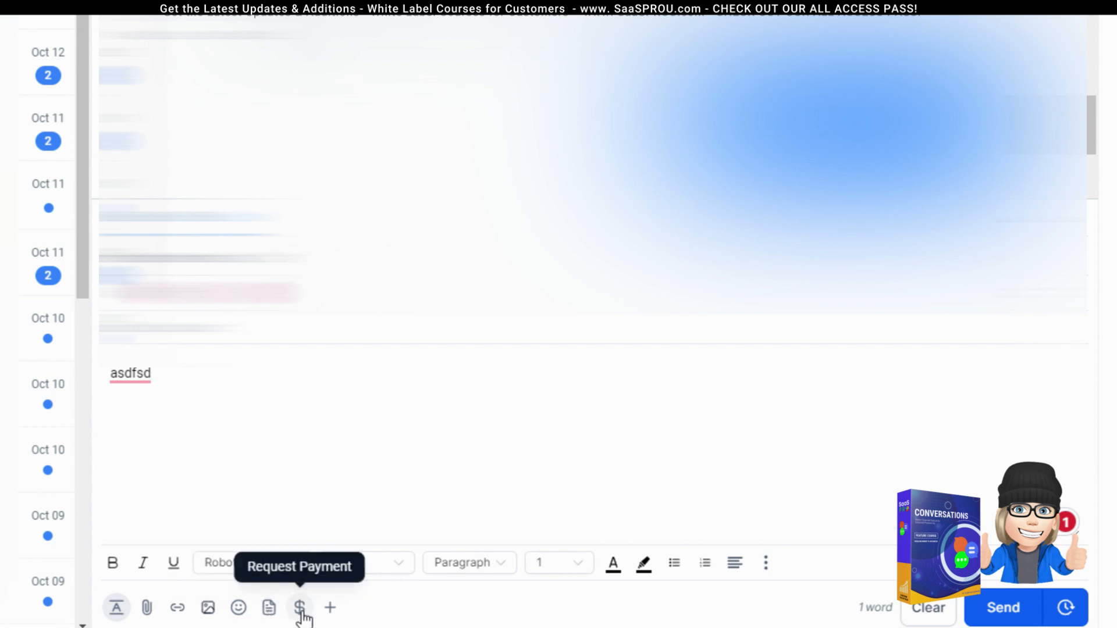
left_click(330, 607)
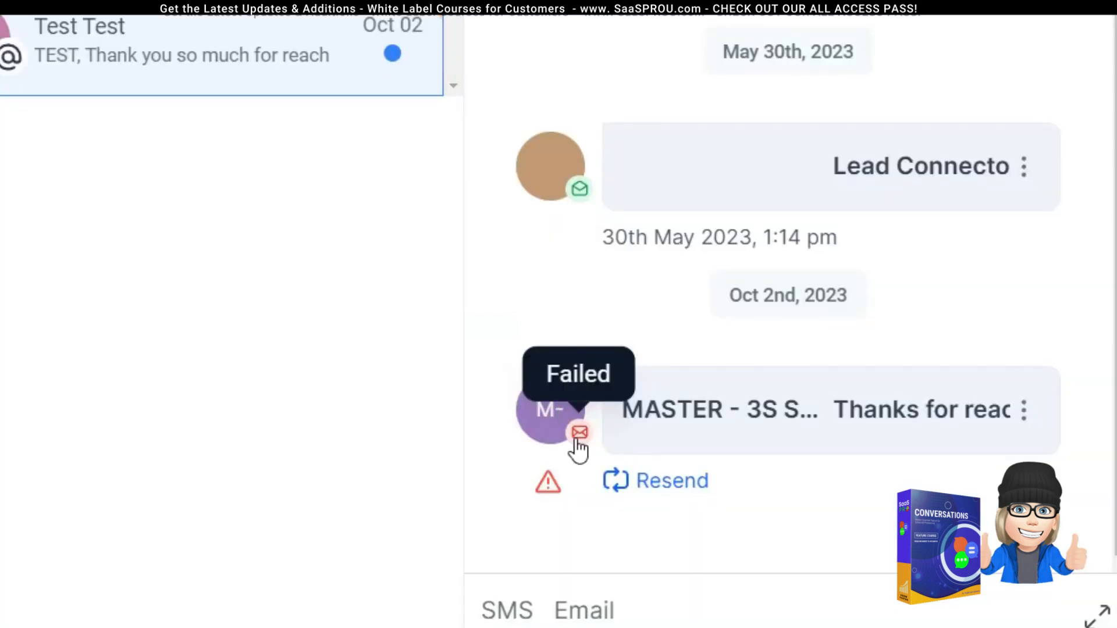
Step: Examine the failed email's status and error, and review the Message Details and delivery status of a sent email
mouse_move(553, 494)
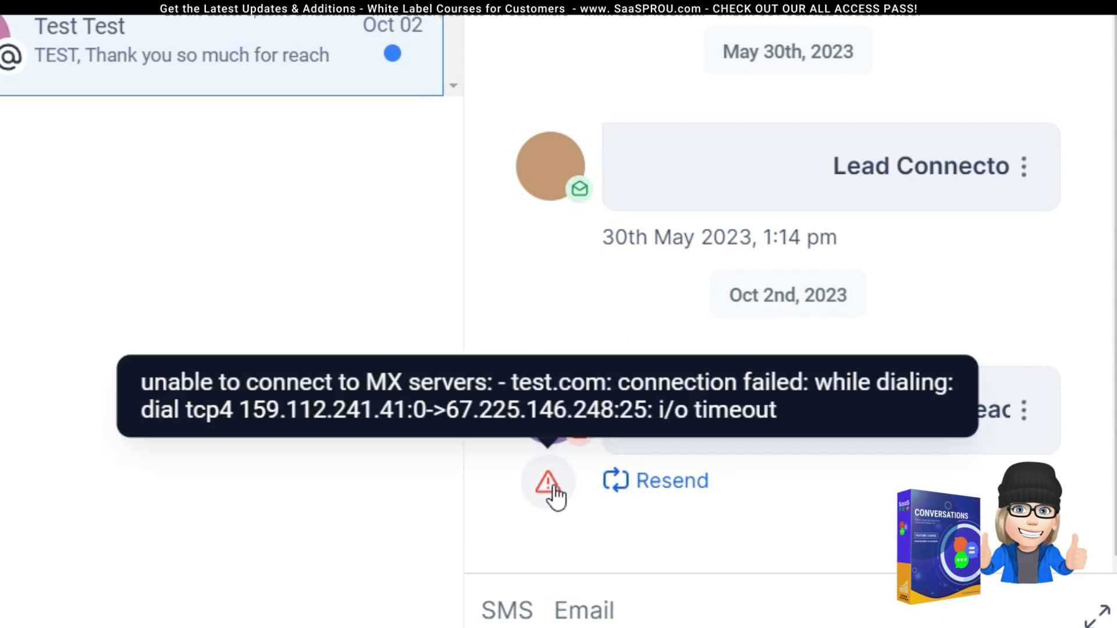
mouse_move(582, 442)
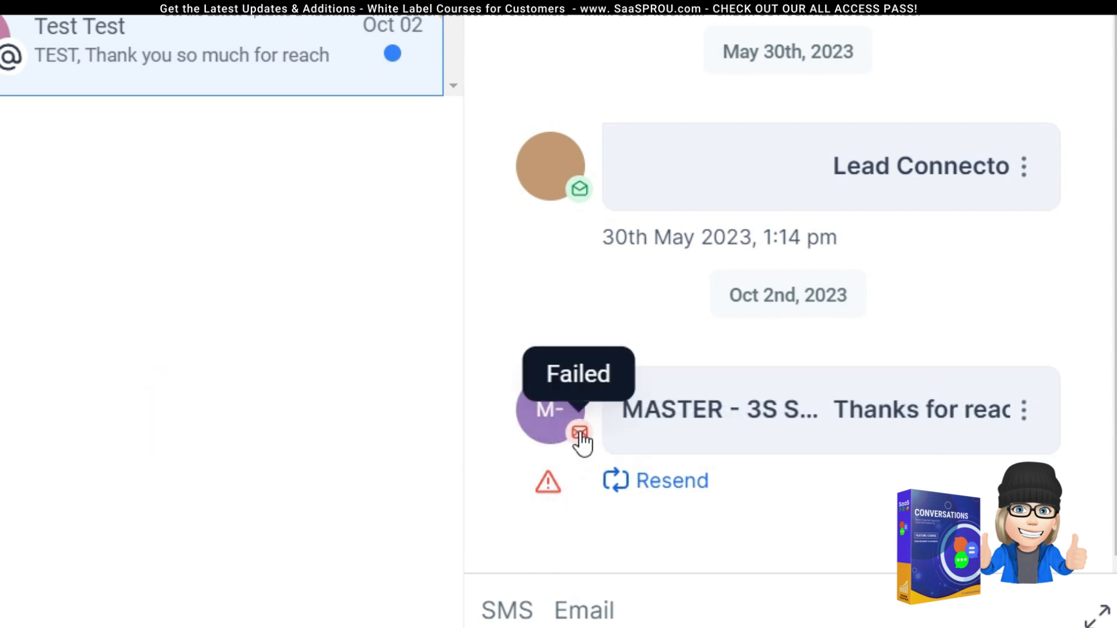
left_click(1025, 411)
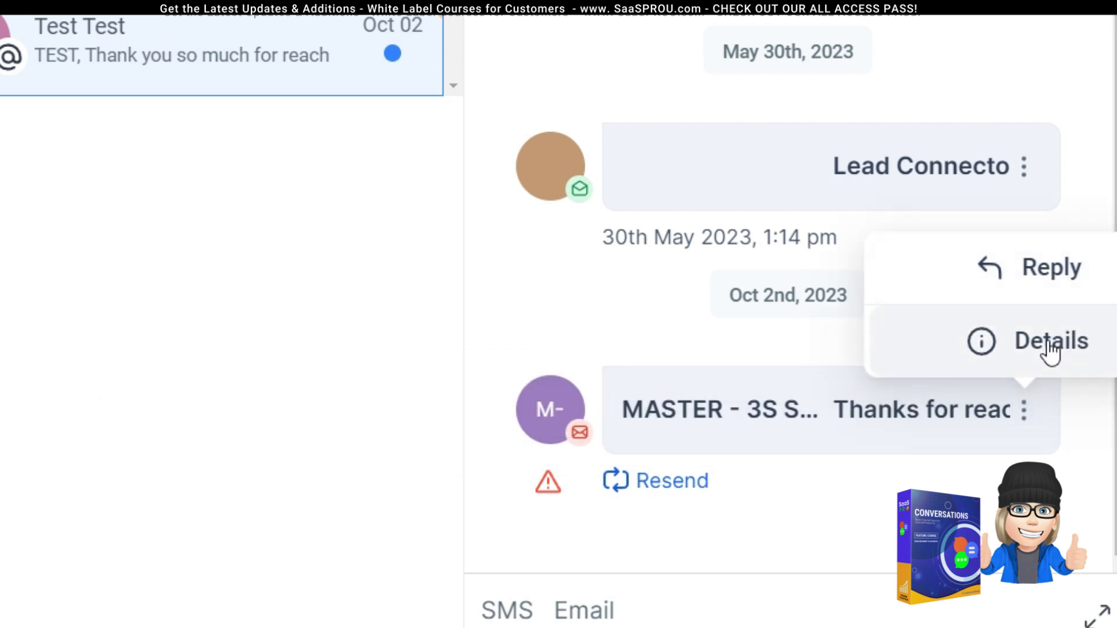
left_click(1051, 343)
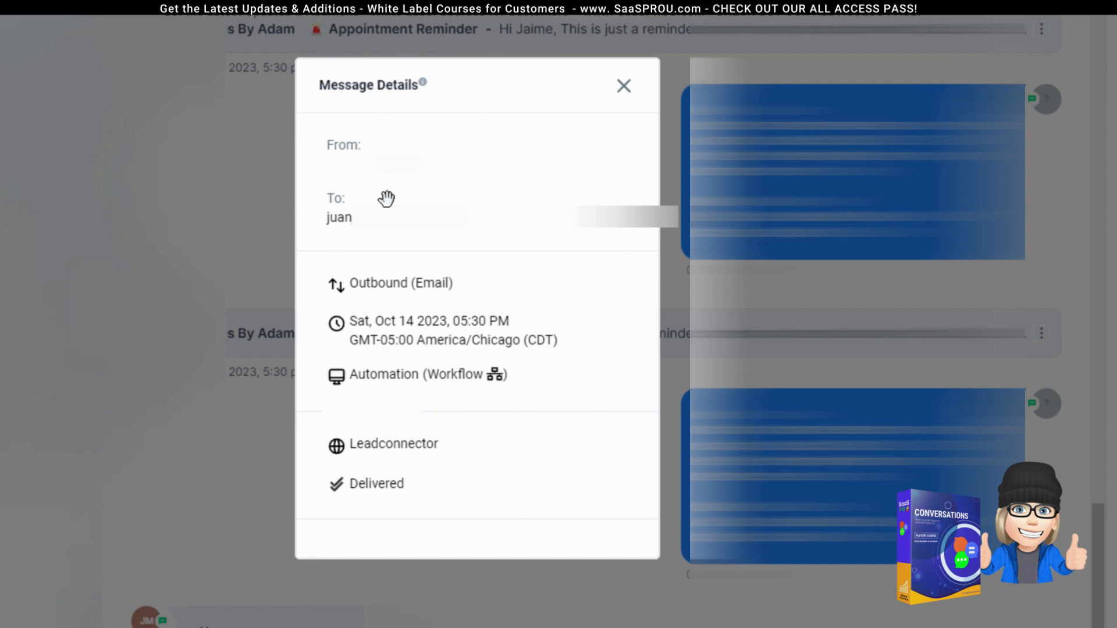
left_click_drag(350, 483, 418, 482)
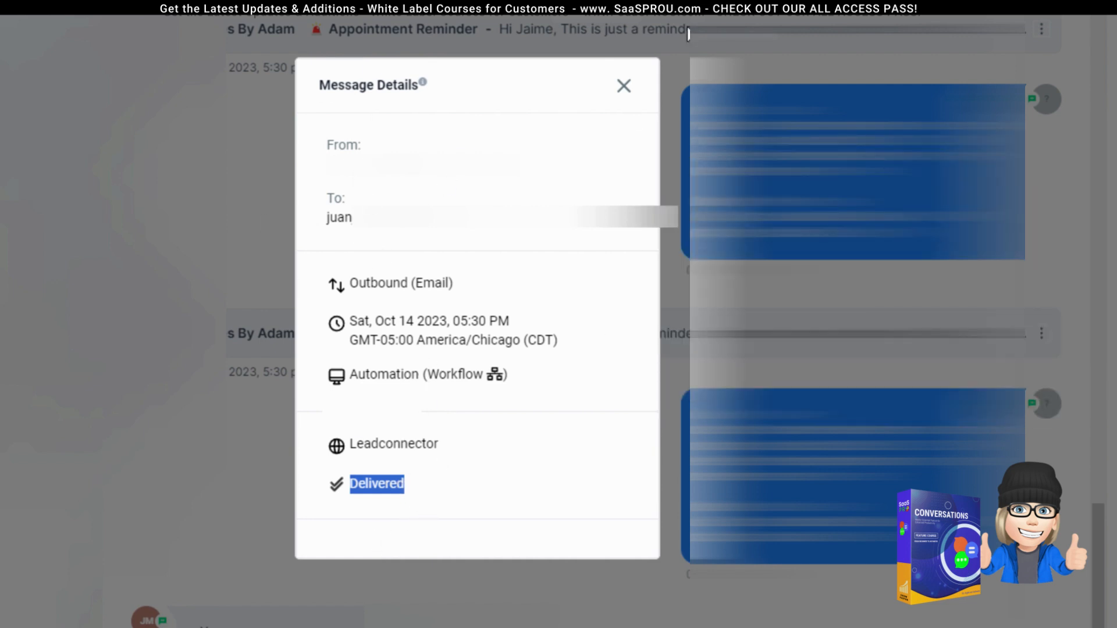
left_click(623, 87)
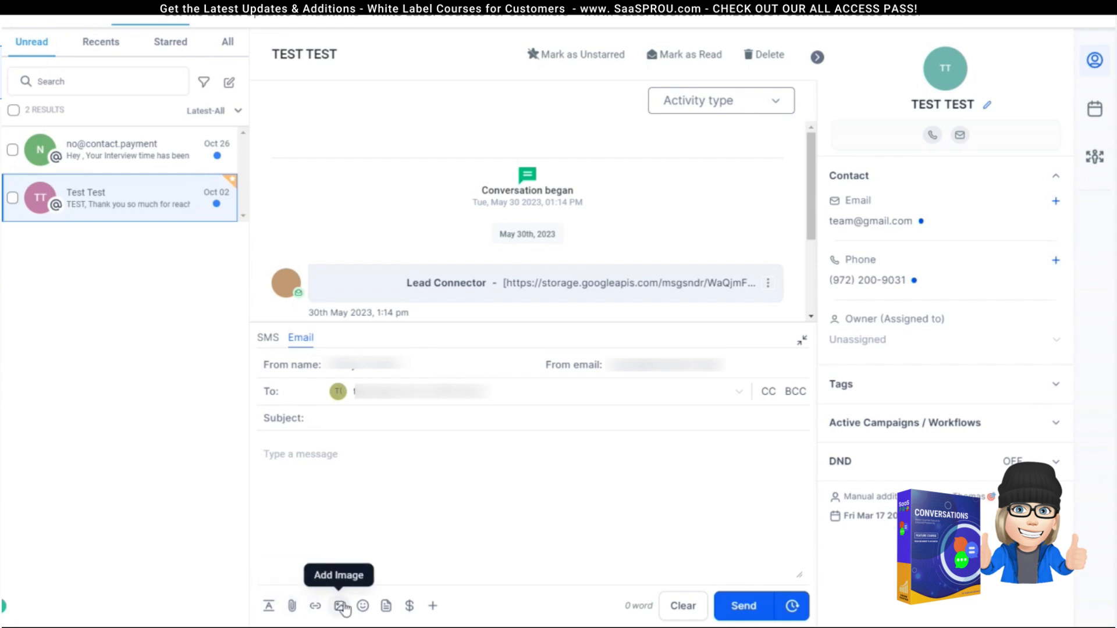
Step: Show the email composer's additional options, and demonstrate collapsing and reopening the contact details column twice
left_click(433, 609)
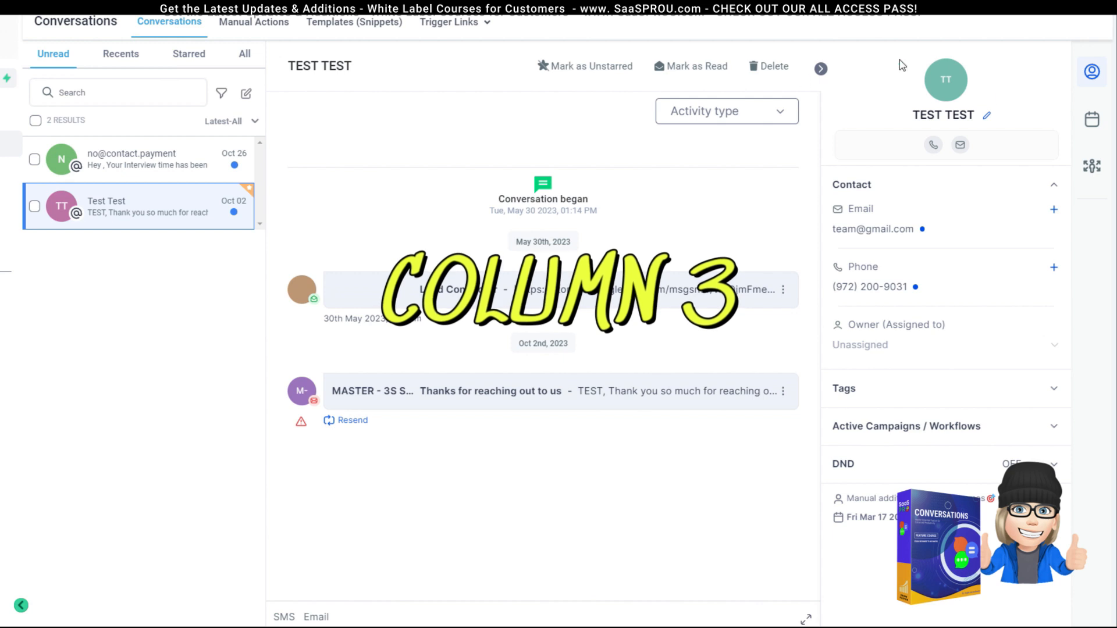
left_click(820, 69)
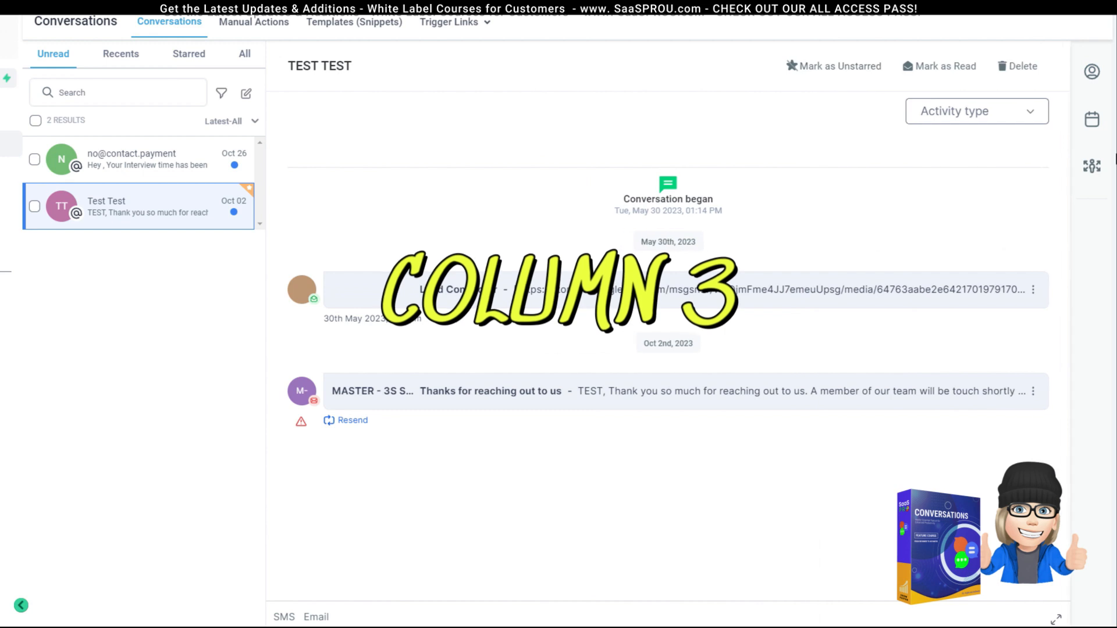
left_click(1092, 72)
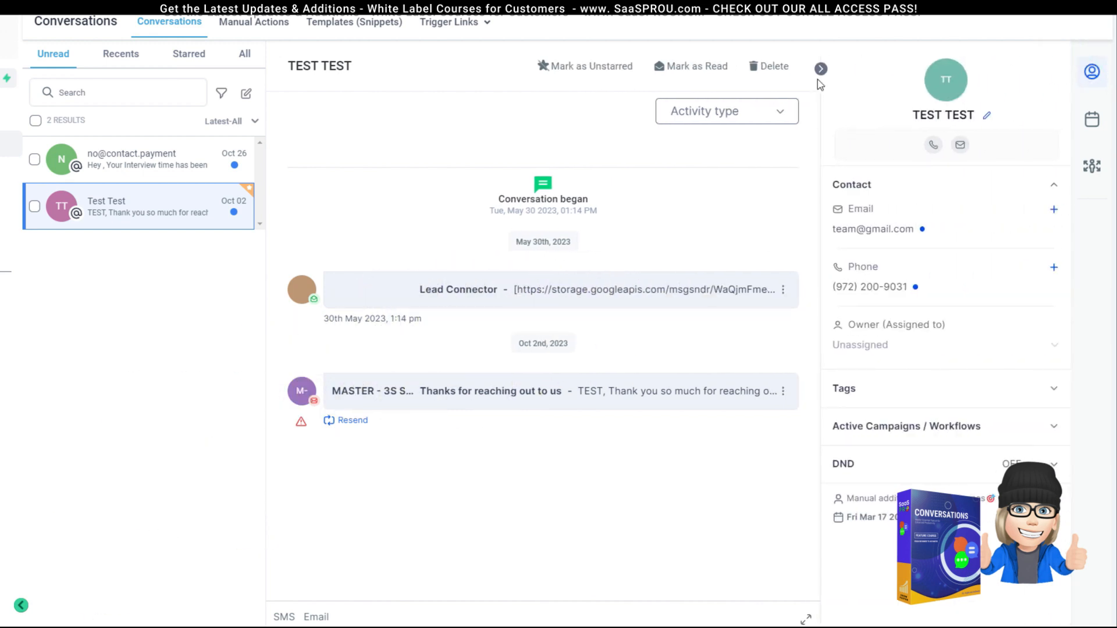
left_click(821, 69)
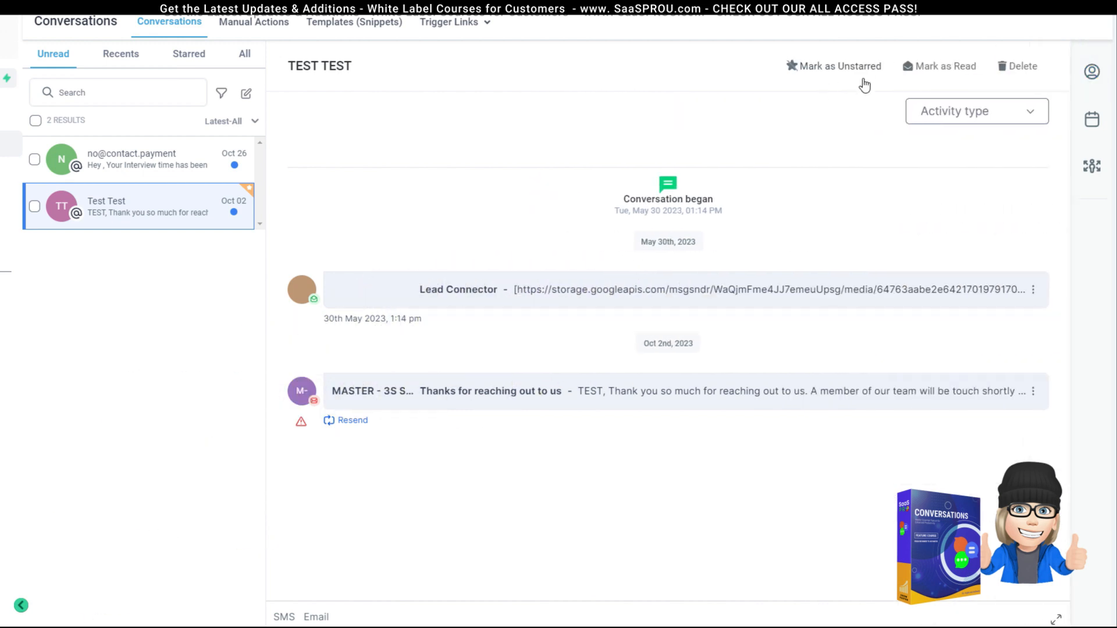
left_click(1091, 79)
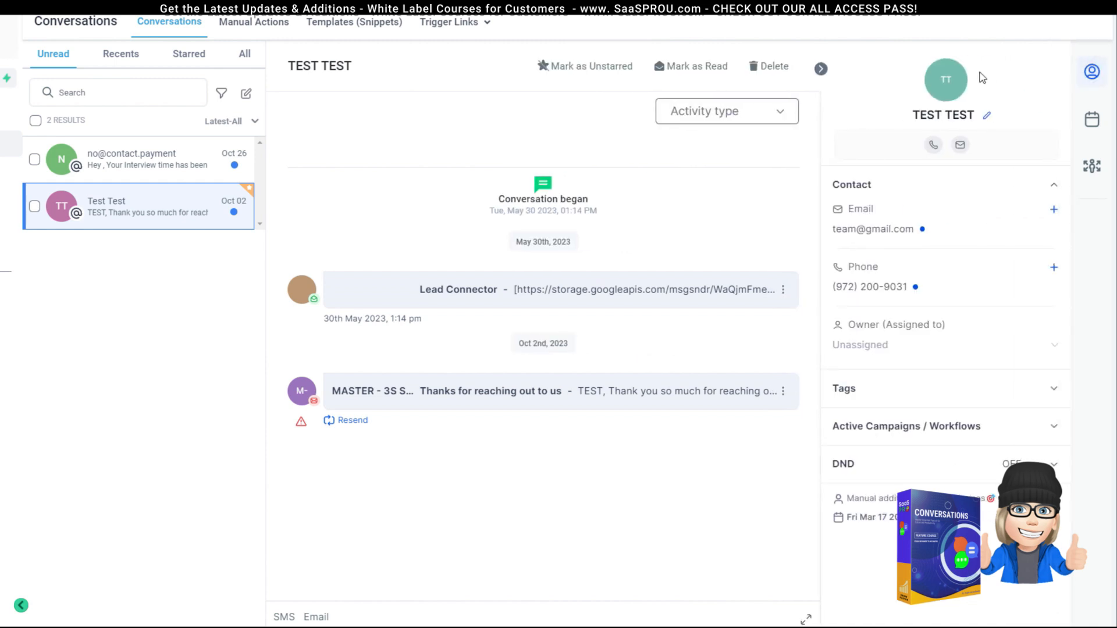
Step: View the selected contact's full record, return to Conversations, and hide and restore the contact details of the first unread conversation
left_click(947, 86)
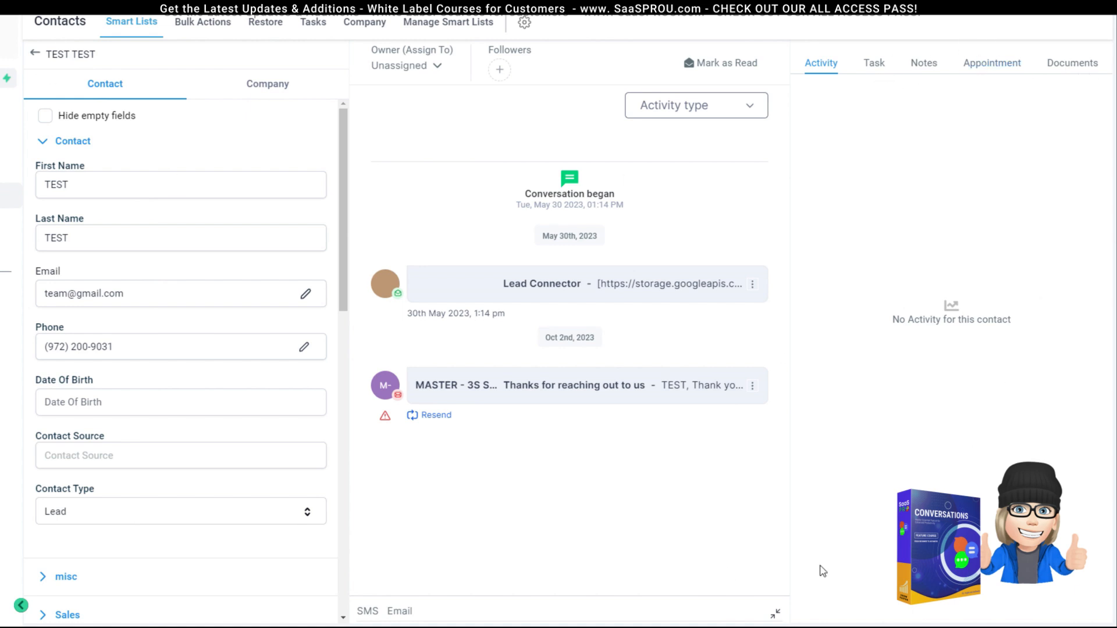
left_click(35, 56)
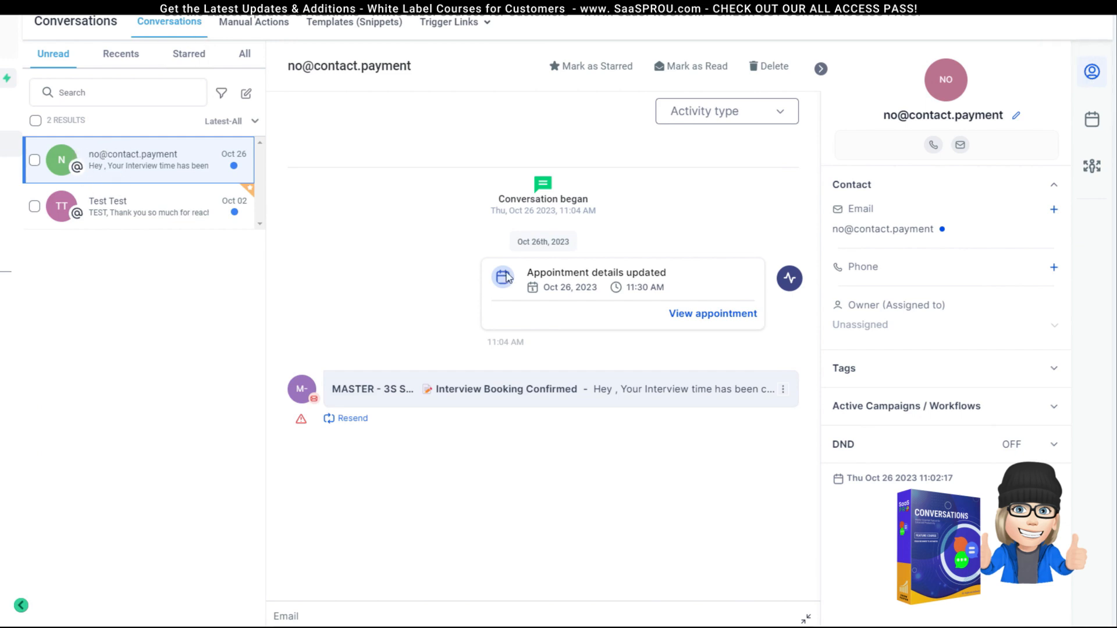
left_click(821, 68)
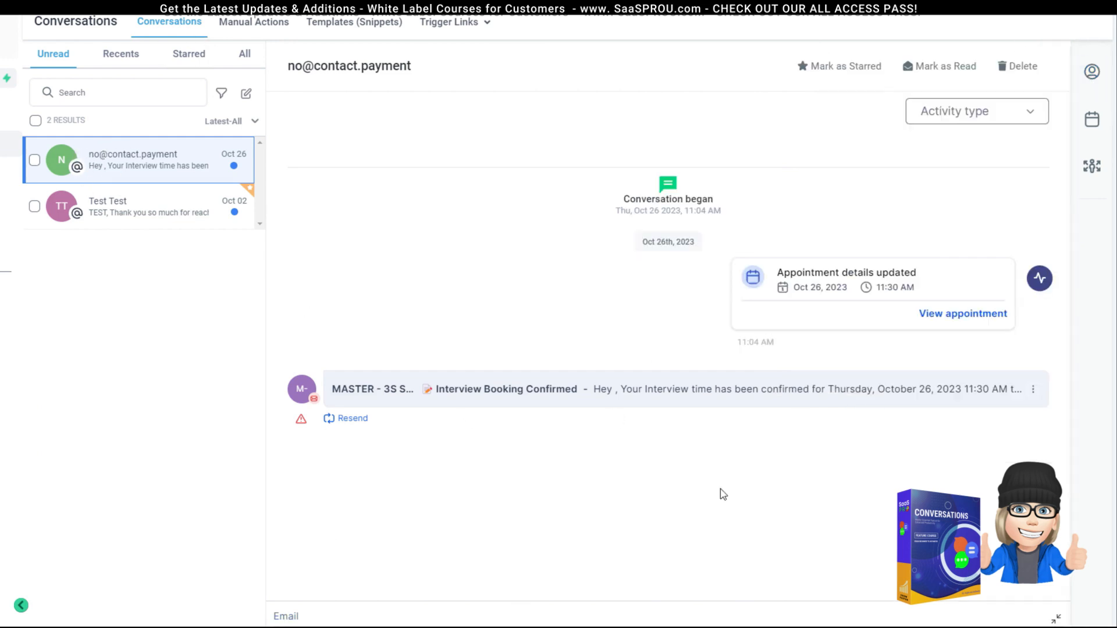
left_click(1092, 72)
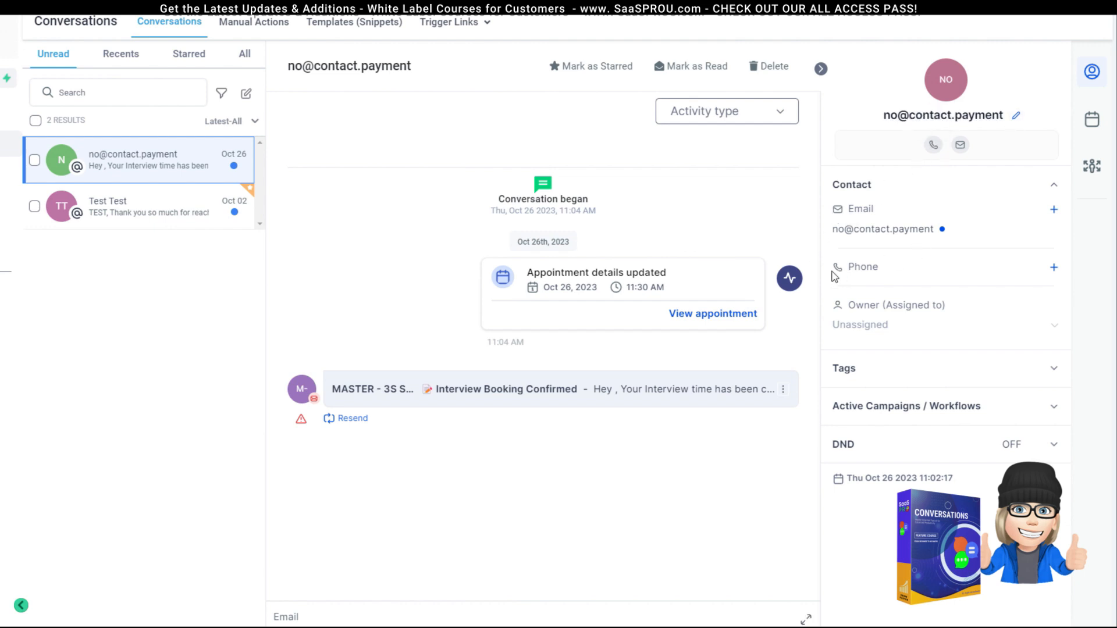
Step: Show the fields for adding a phone number and another email to the contact, plus the available owner choices
left_click(1054, 267)
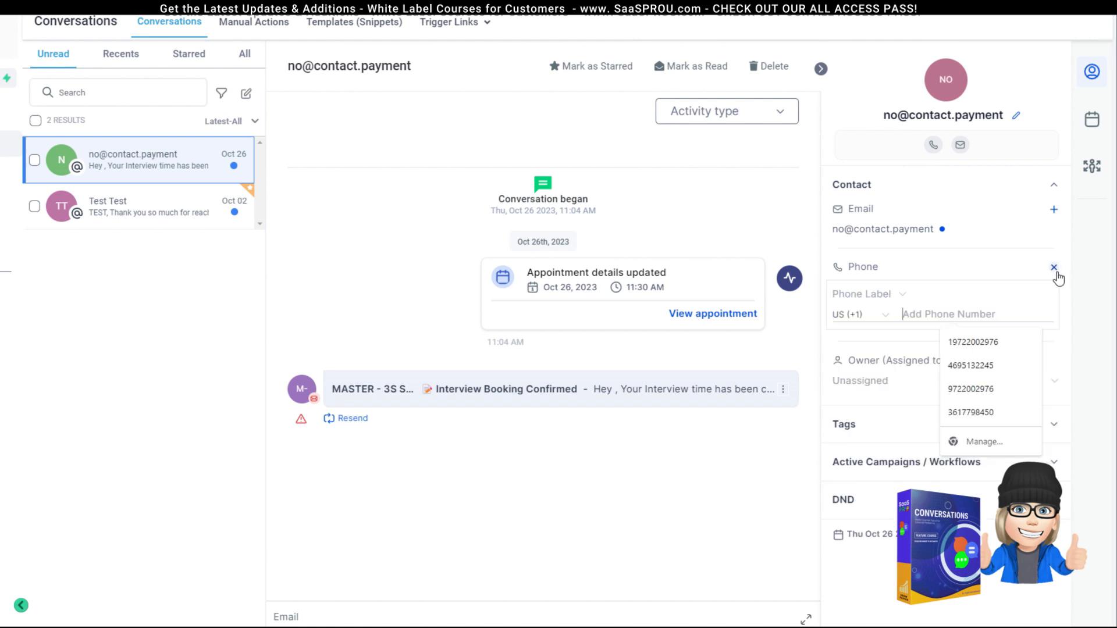
left_click(1054, 210)
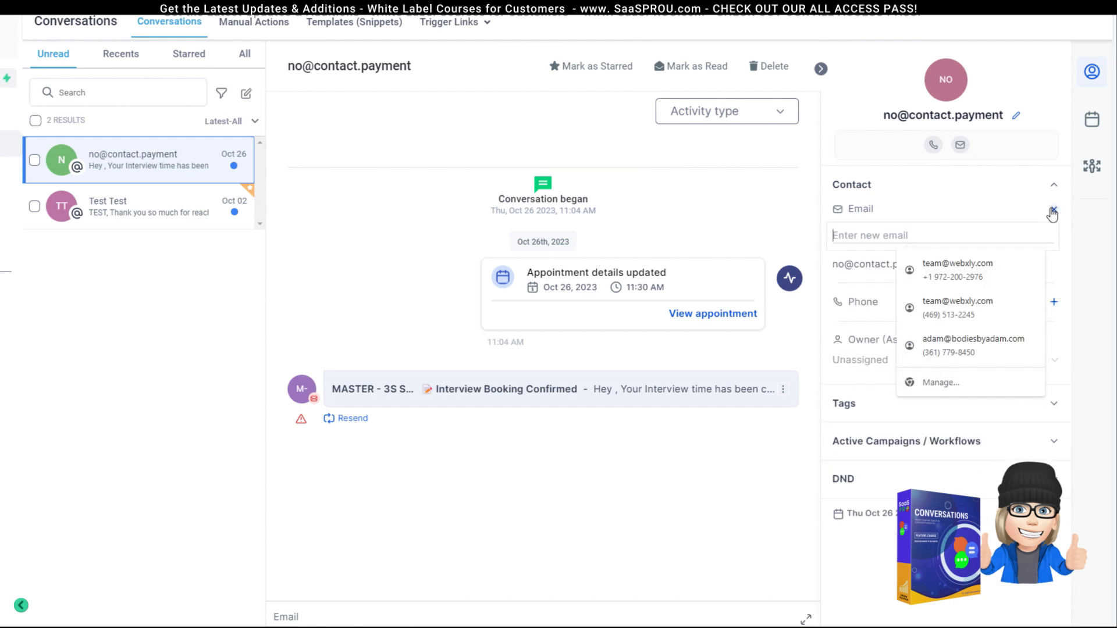
left_click(1053, 213)
left_click(1055, 327)
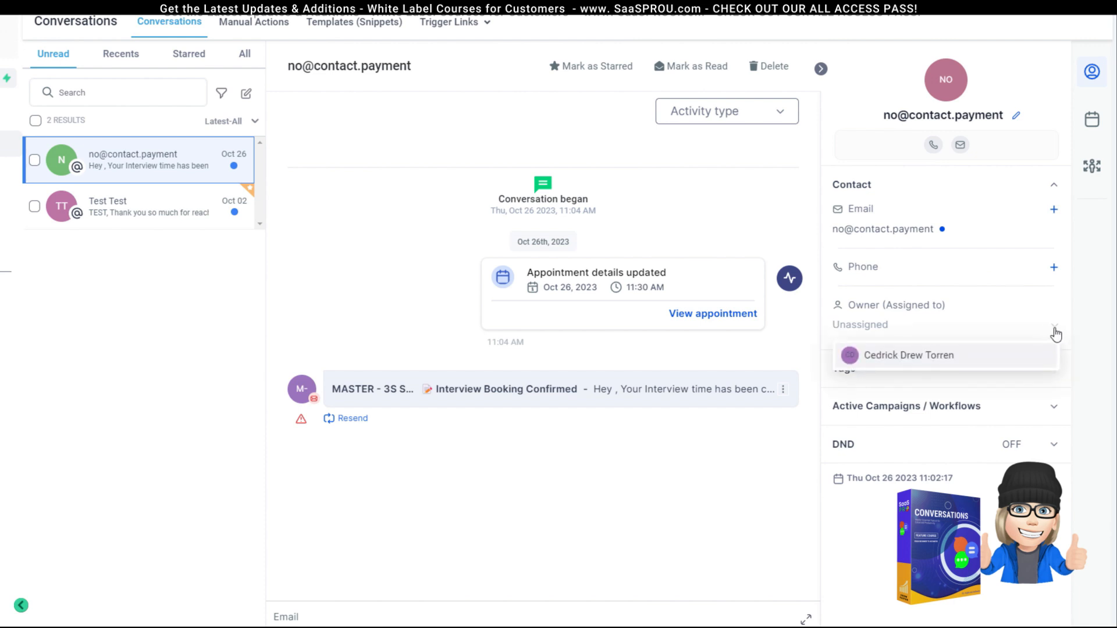
left_click(966, 355)
Step: Expand and collapse the contact's Tags and Active Campaigns / Workflows sections to show their add options
left_click(1054, 368)
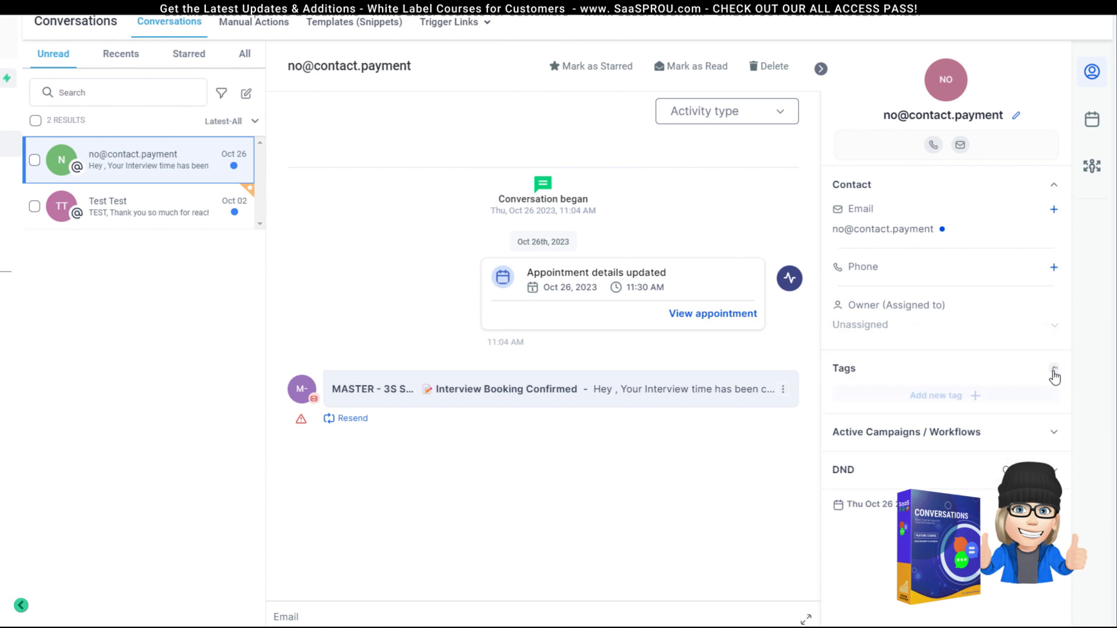
left_click(1053, 368)
left_click(1054, 407)
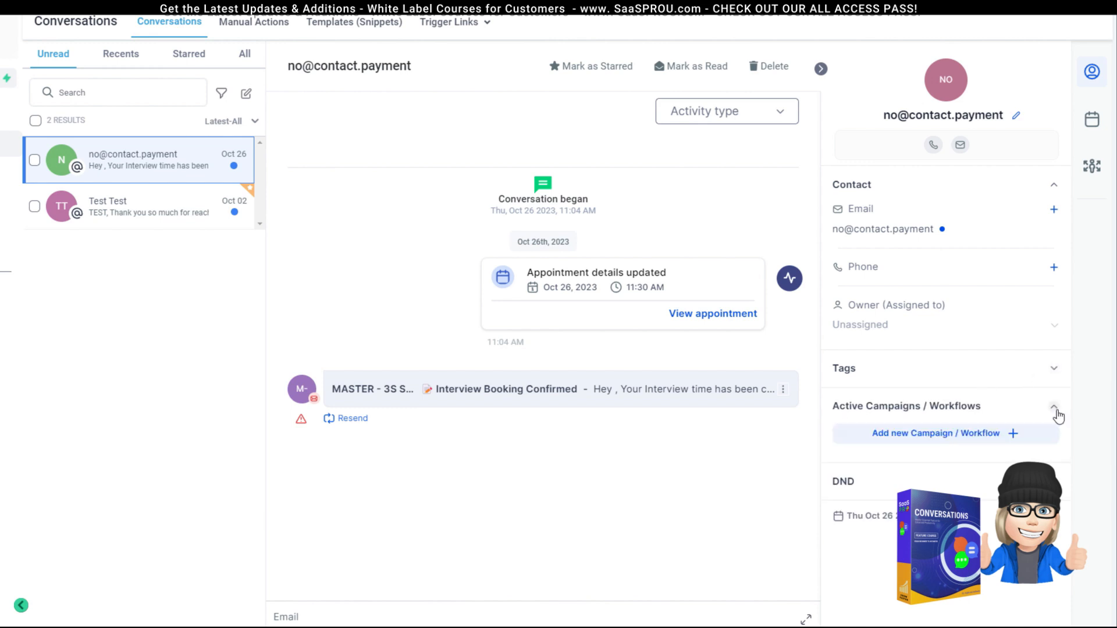
left_click(1054, 409)
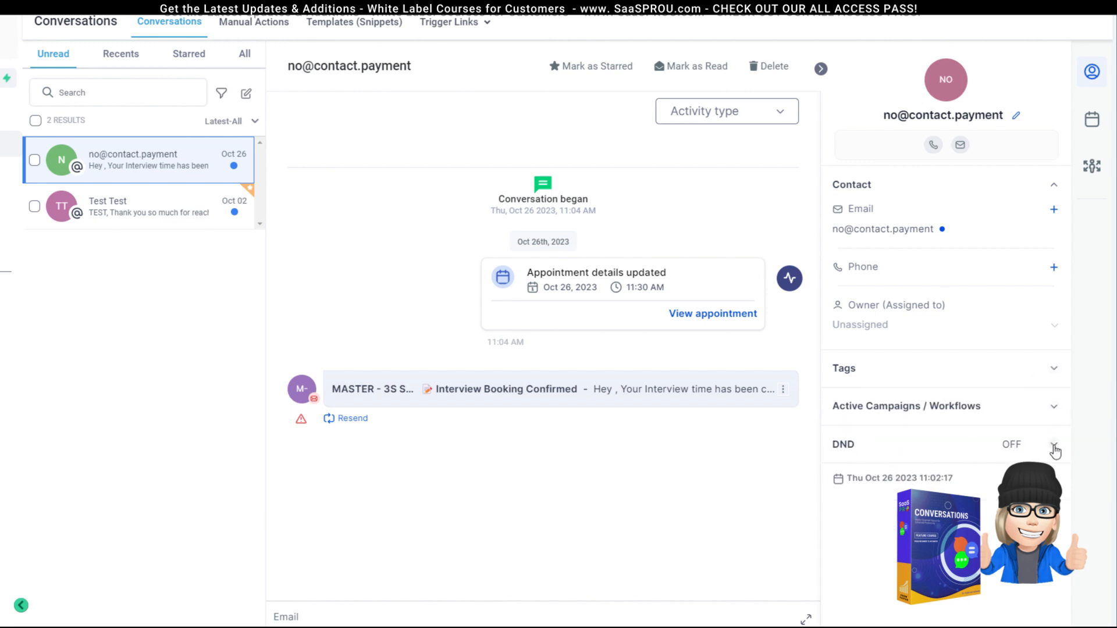
Step: Review the contact's appointments and the Book Appointment form with the MONTHLY NETWORK MEETING calendar, and close it without booking
left_click(1092, 122)
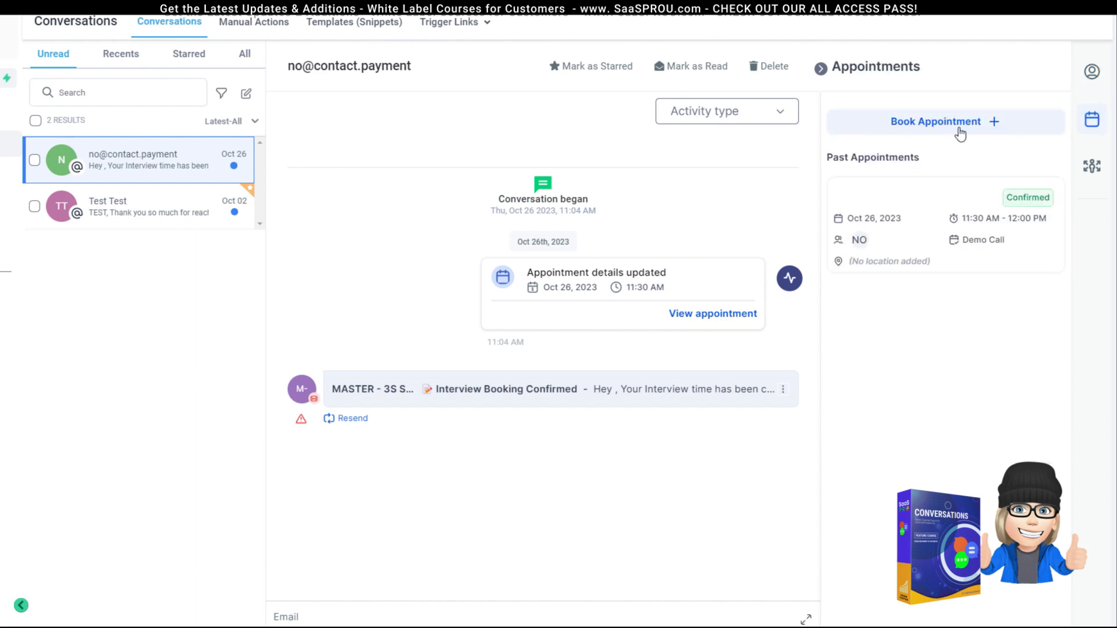
left_click(954, 130)
left_click(267, 103)
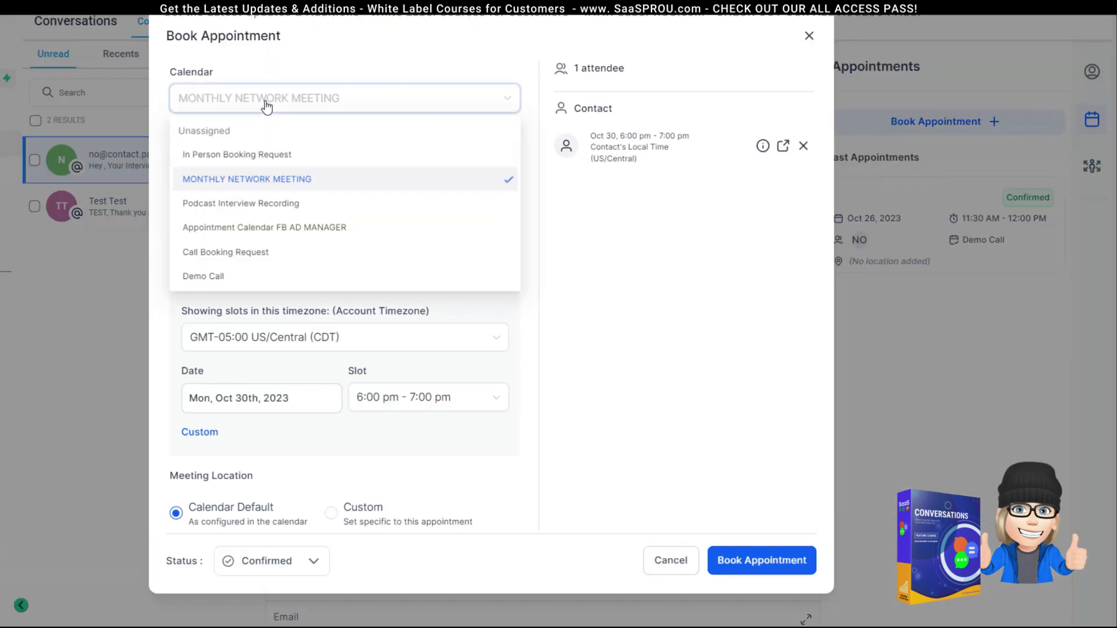
left_click(487, 180)
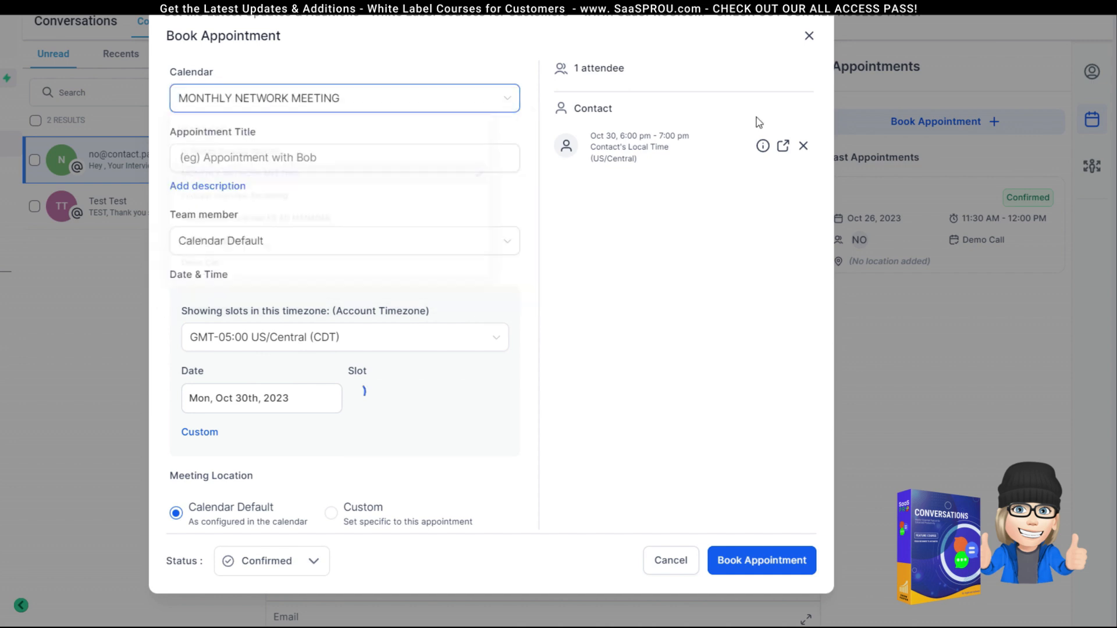
left_click(808, 35)
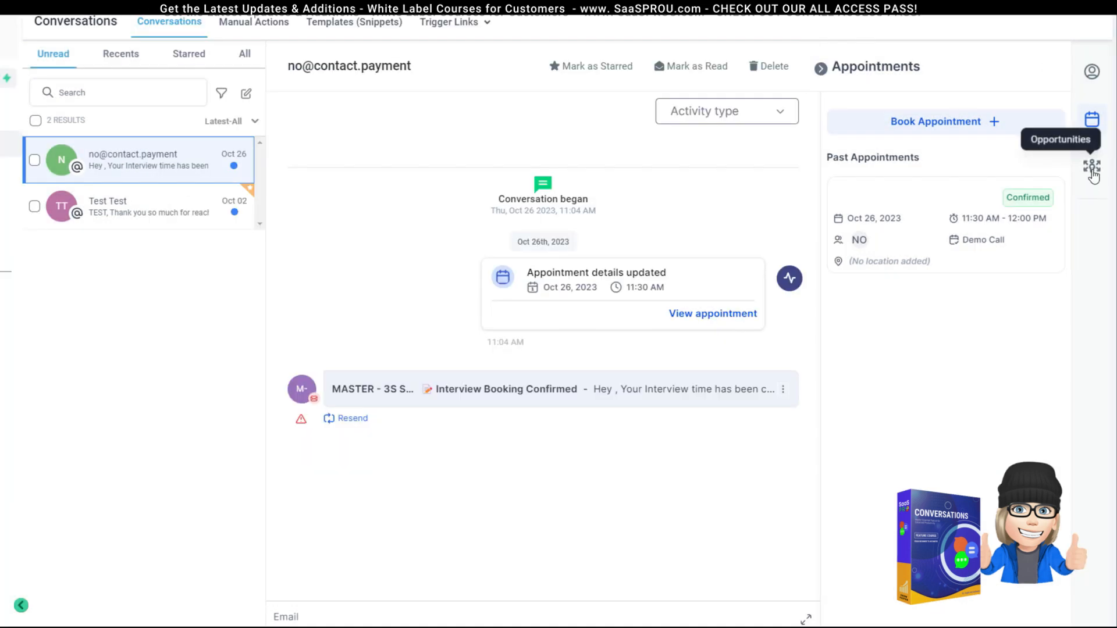
Step: Review the Add new opportunity form for the contact, close it without creating one, and return to the contact details
left_click(1092, 168)
left_click(938, 123)
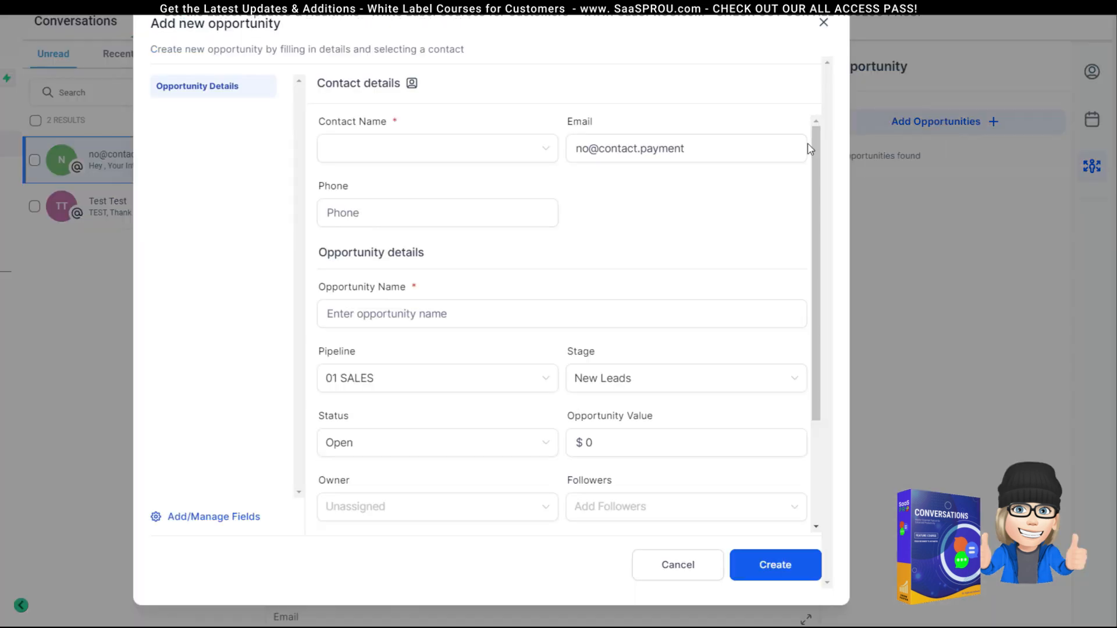
scroll(384, 450, "down", 3)
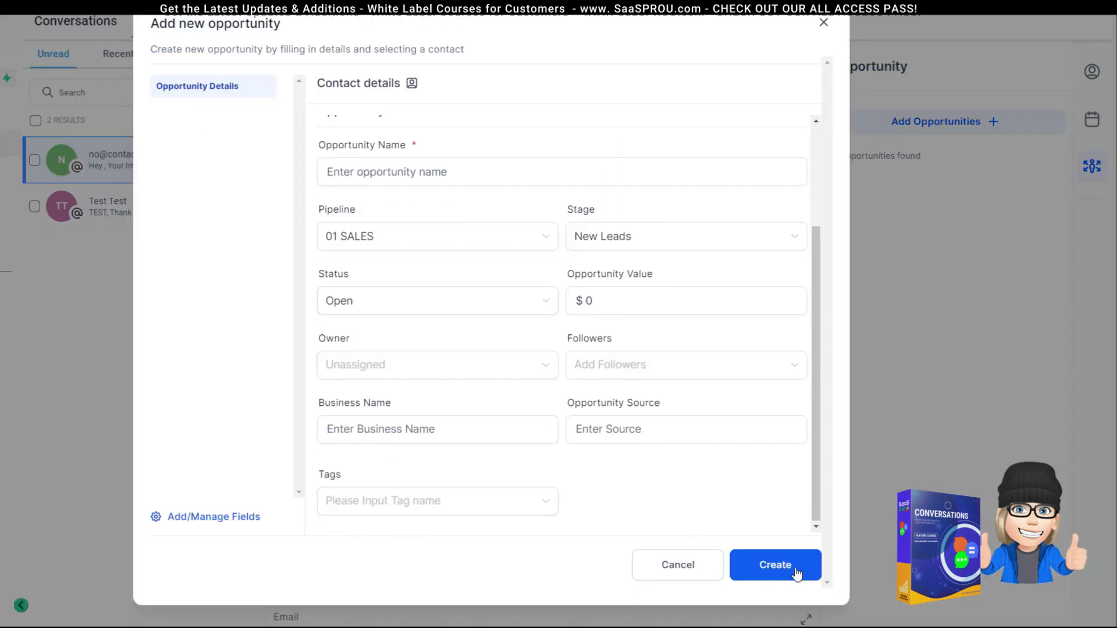
left_click(823, 23)
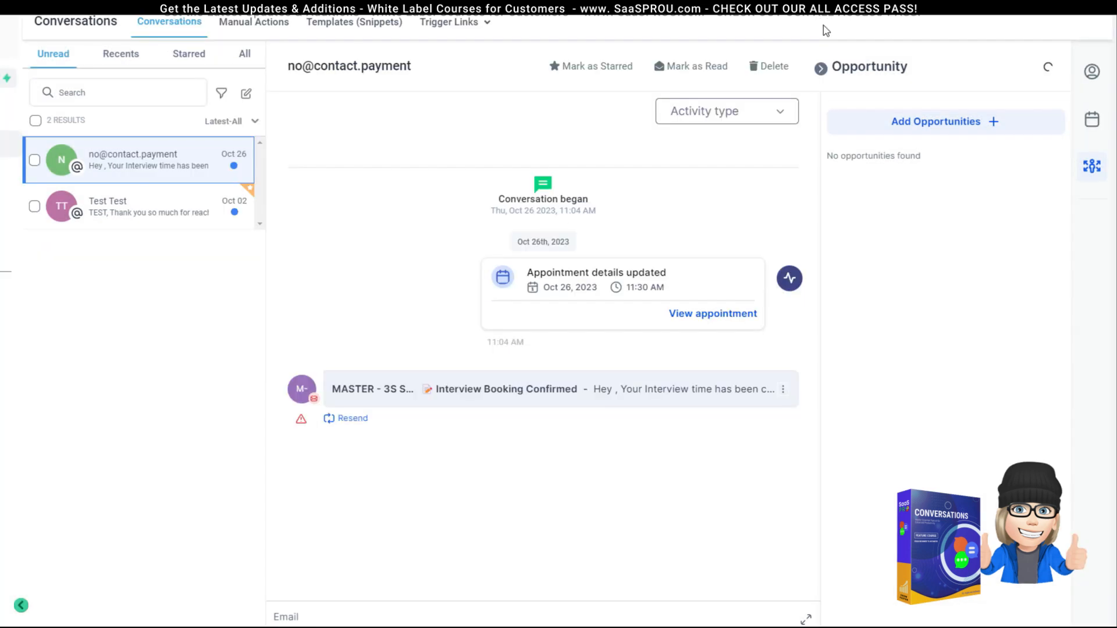
left_click(1092, 71)
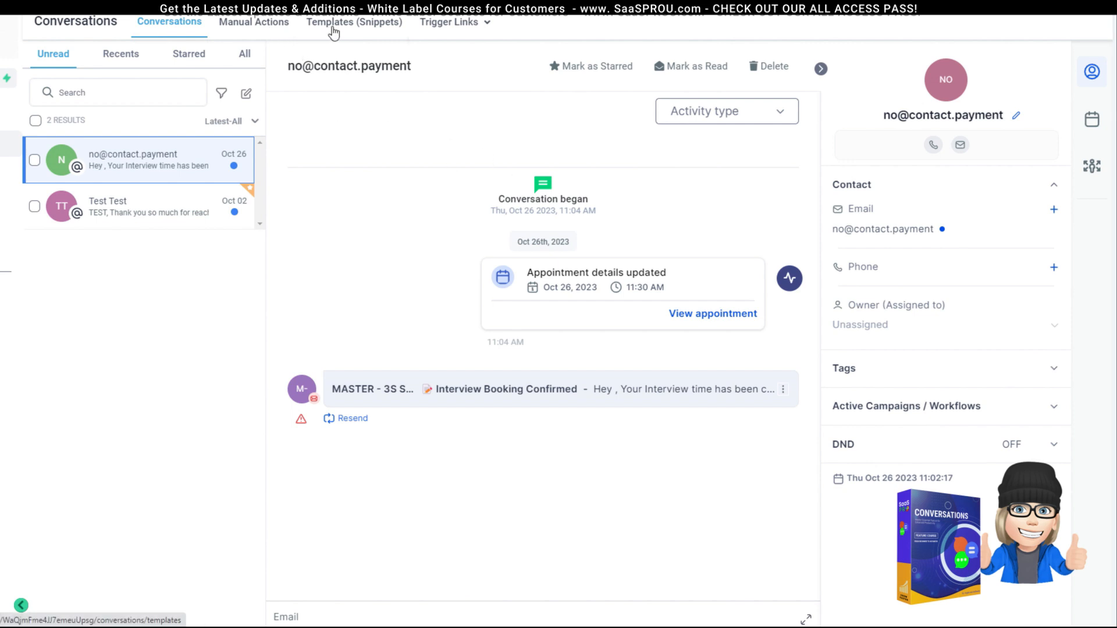
Step: Show the Trigger Links choices and the campaign and workflow filter choices in Manual Actions
left_click(486, 22)
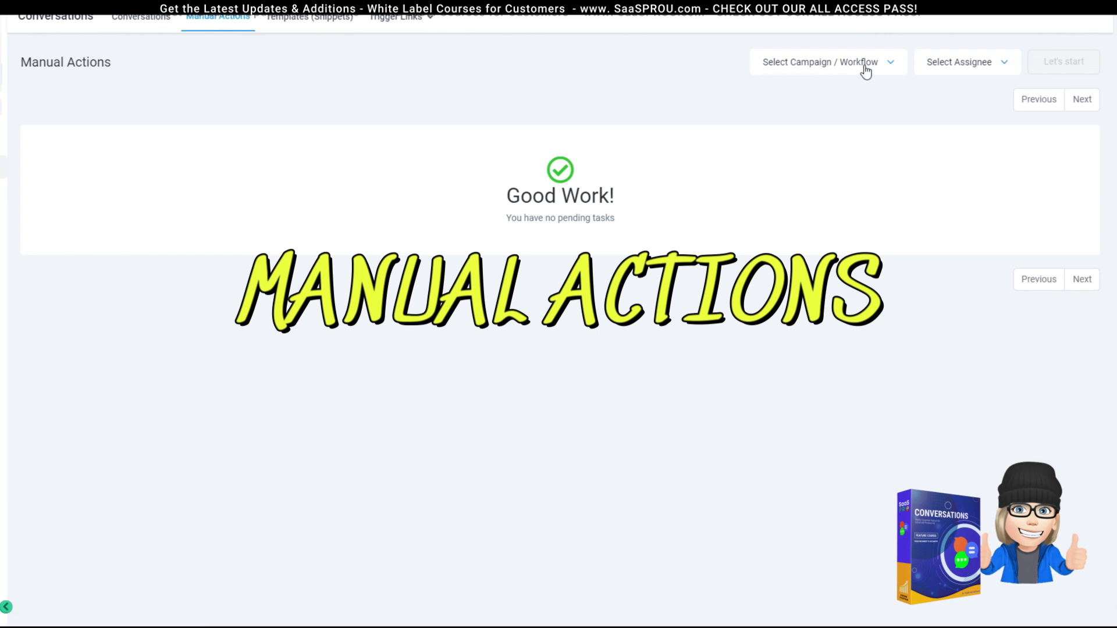
left_click(863, 68)
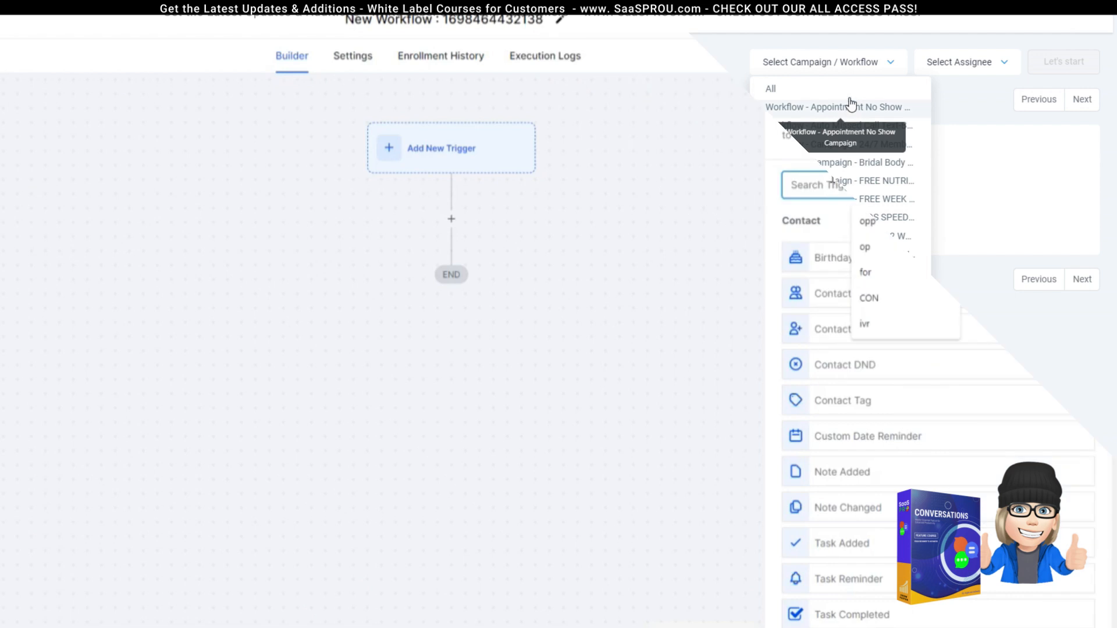
Step: Search the workflow triggers for "man" in the new workflow and clear the search
type("man")
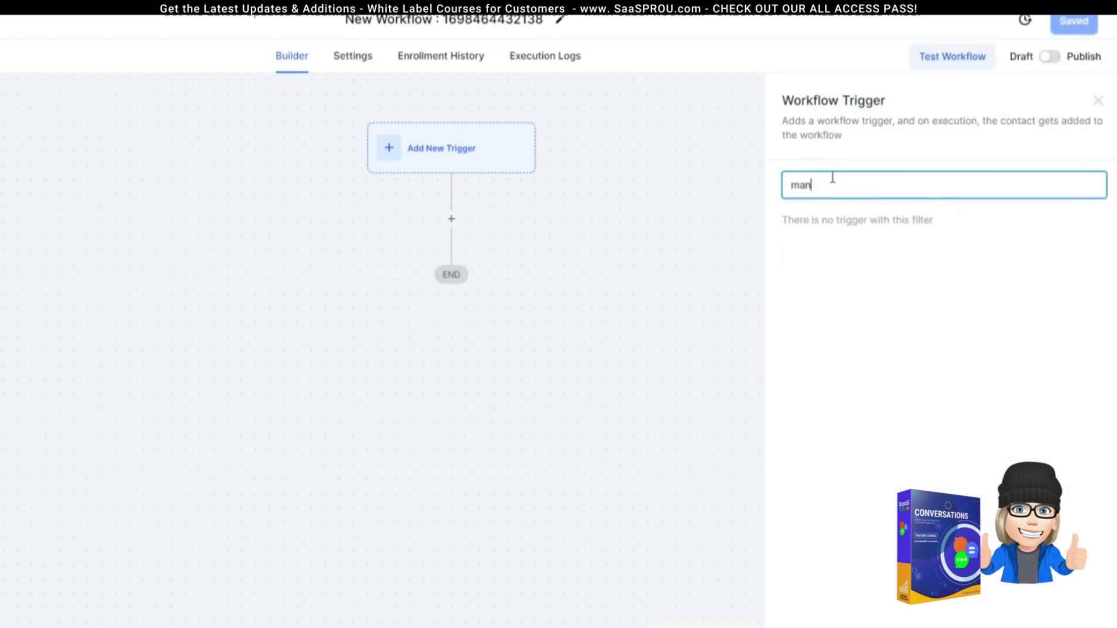
key("ctrl+a")
key("BackSpace")
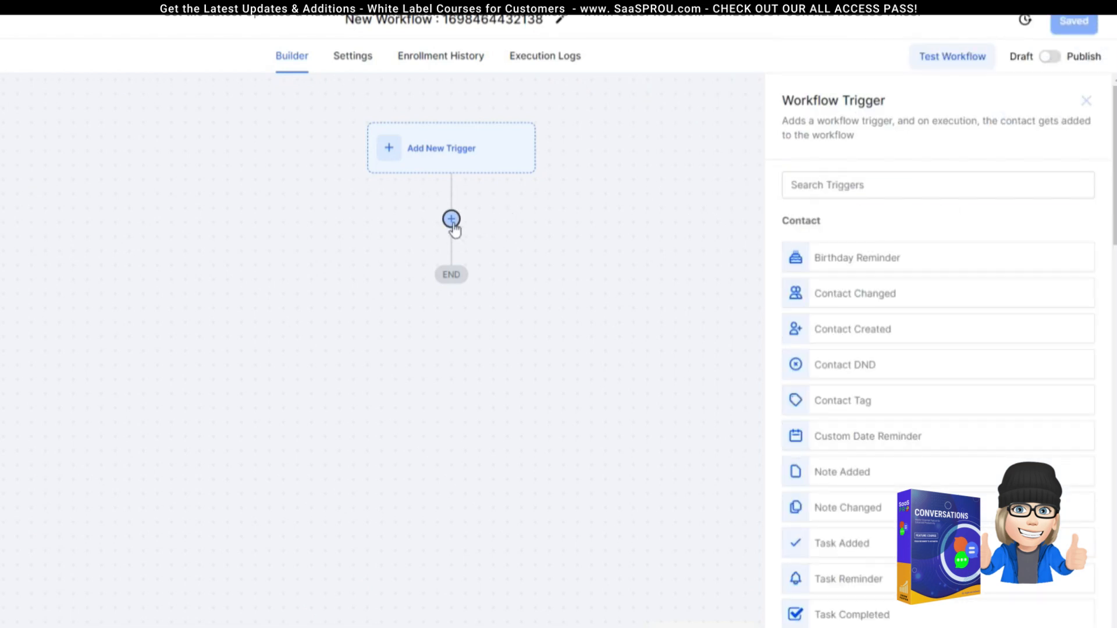
Step: Add a Manual Action To SMS step to the workflow and choose the "[Phone Call] Appointment Confirmation" template for its message
left_click(451, 219)
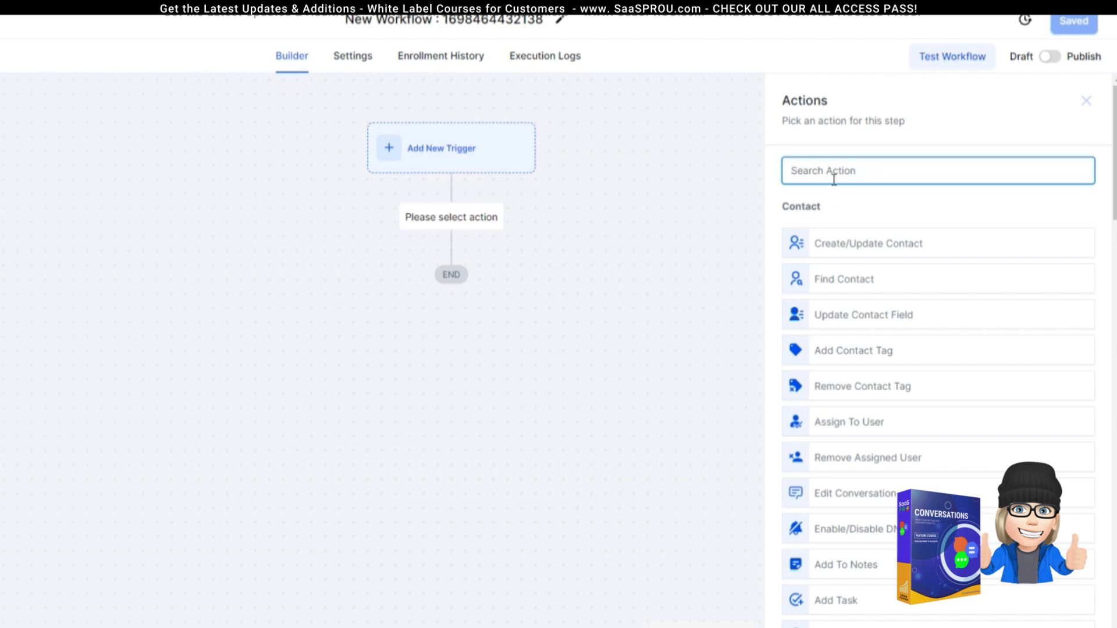
type("manu")
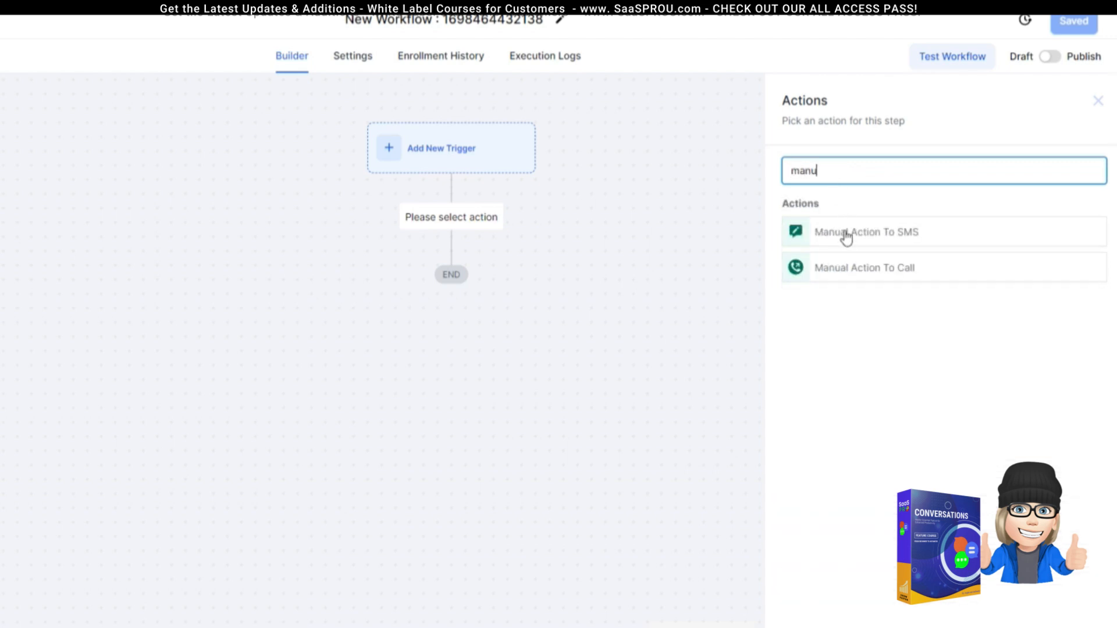
left_click(865, 240)
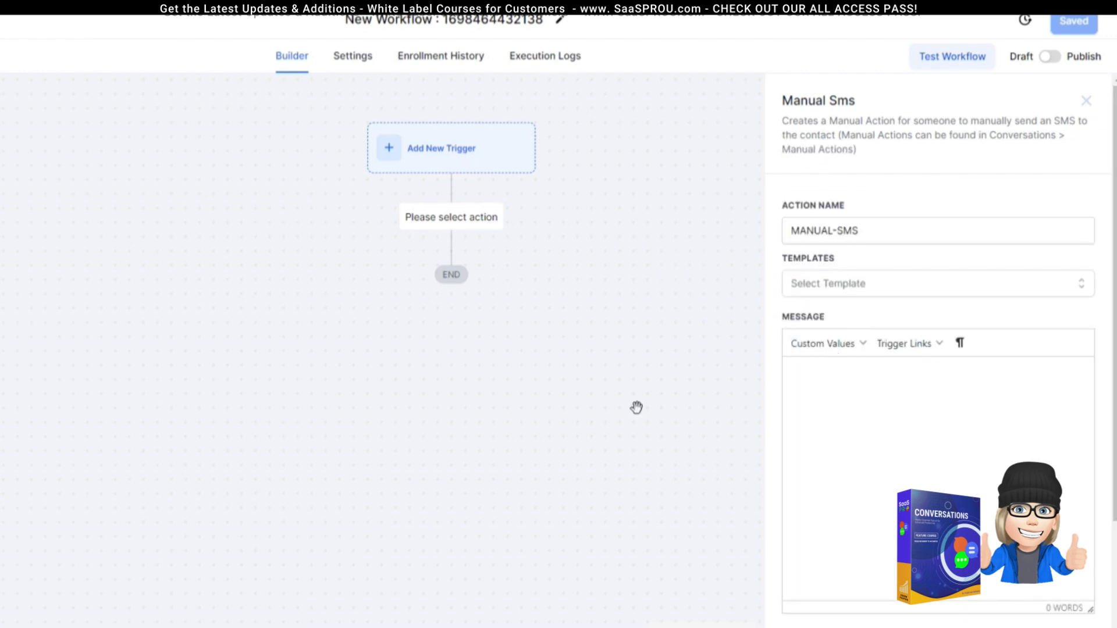
left_click(1054, 627)
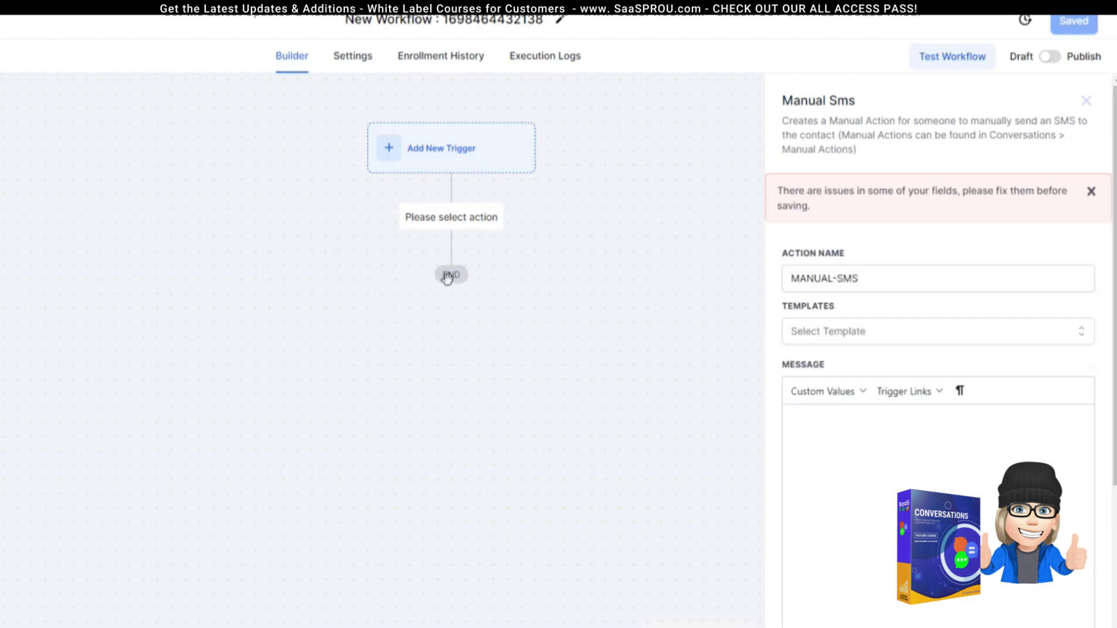
left_click(812, 332)
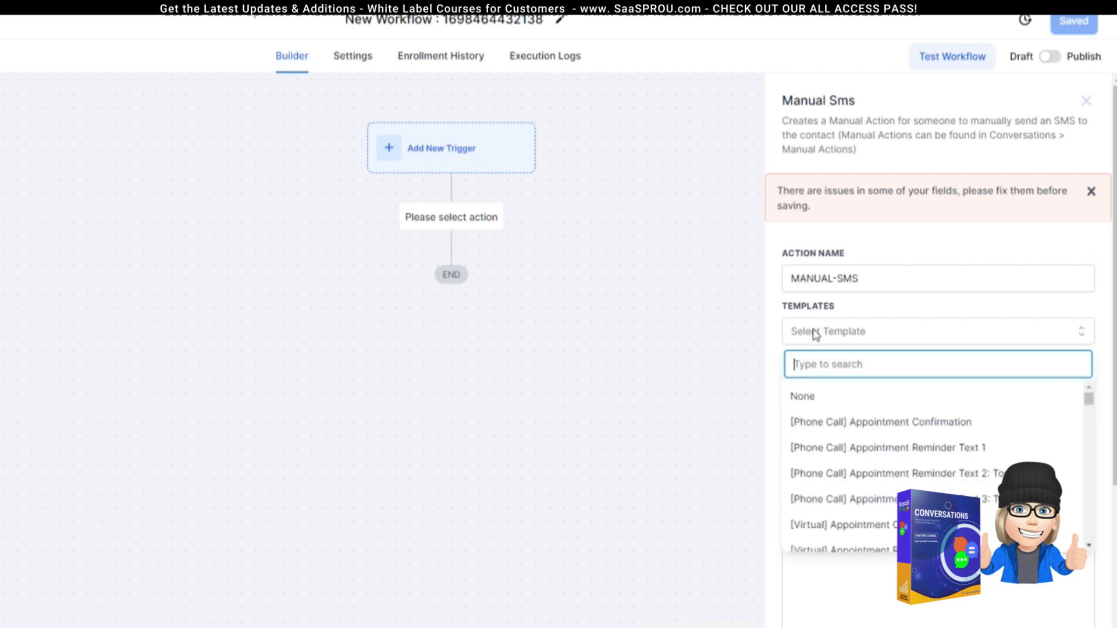
left_click(825, 422)
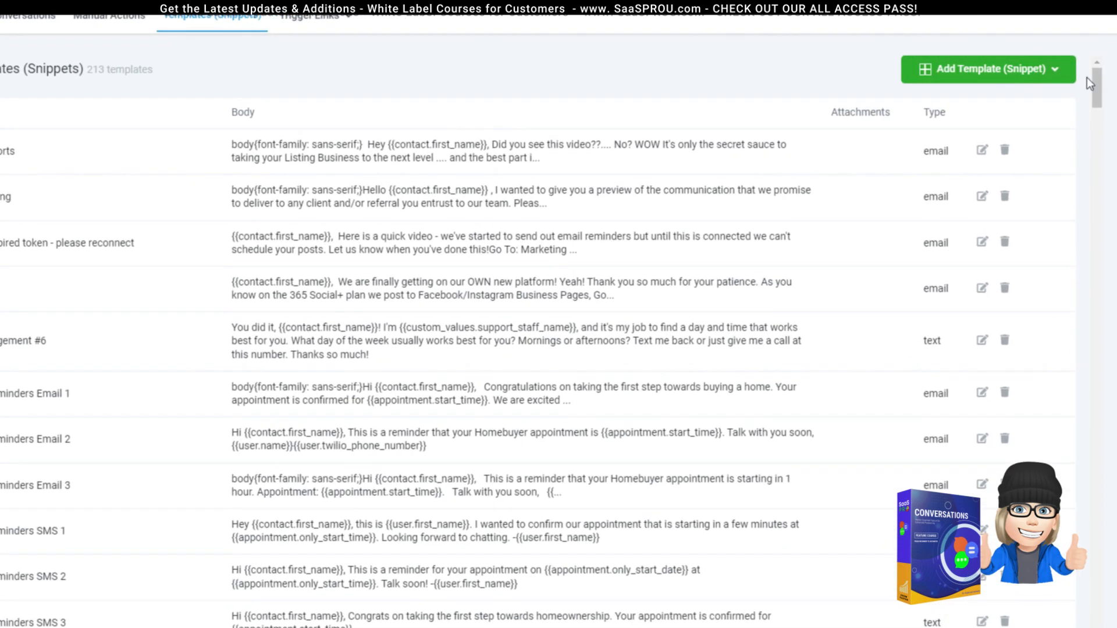
Step: Start a new text template (snippet) named "test" and insert the contact's First Name custom value in its body
left_click(1054, 68)
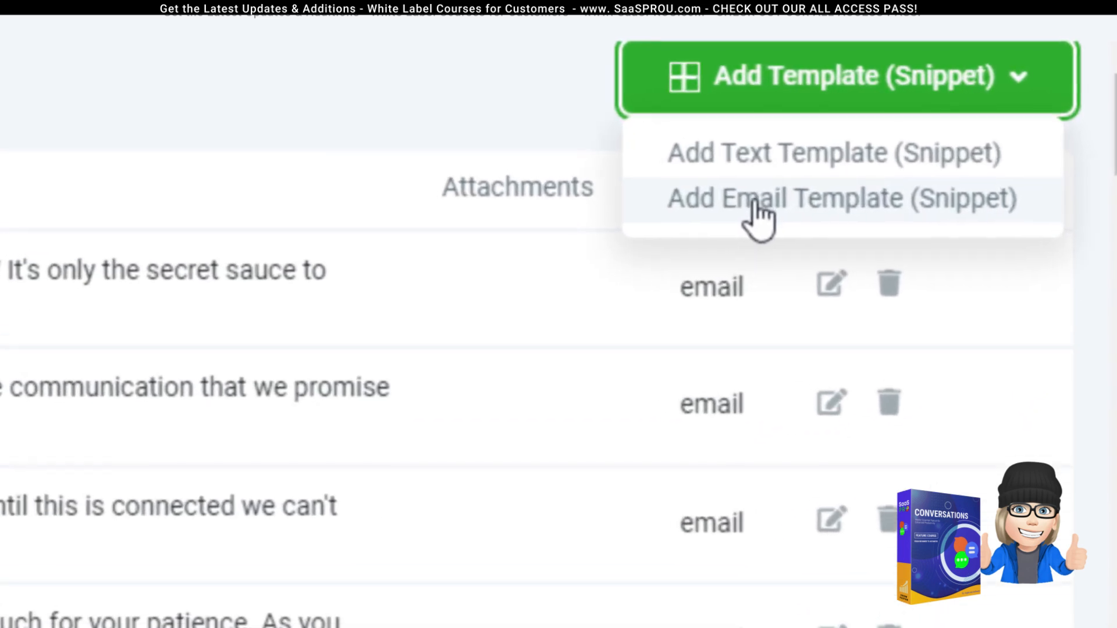
left_click(747, 185)
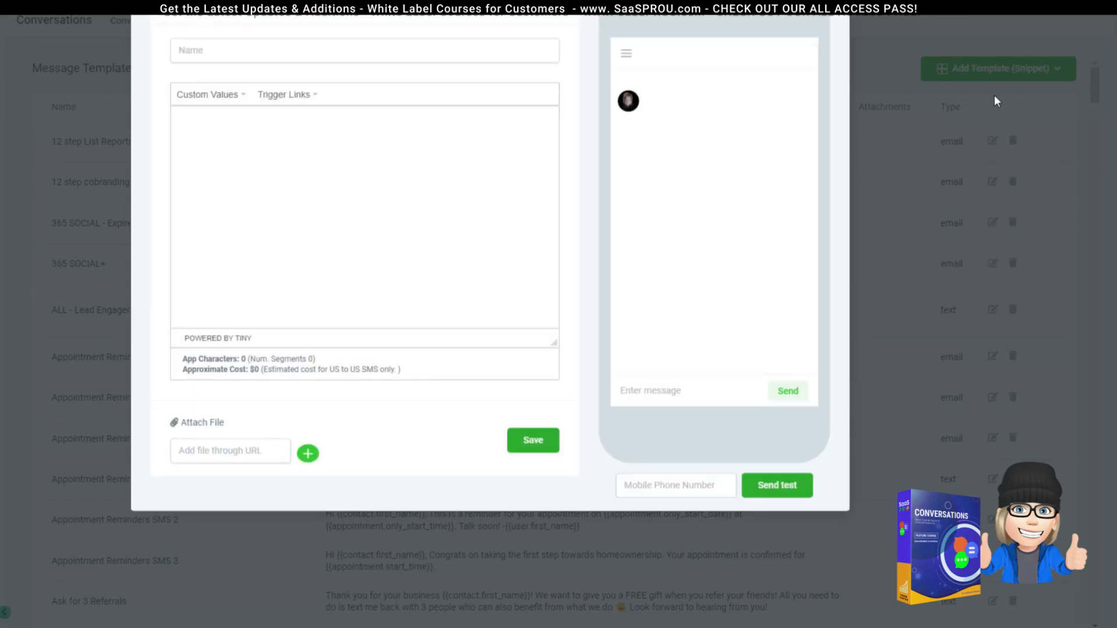
left_click(192, 87)
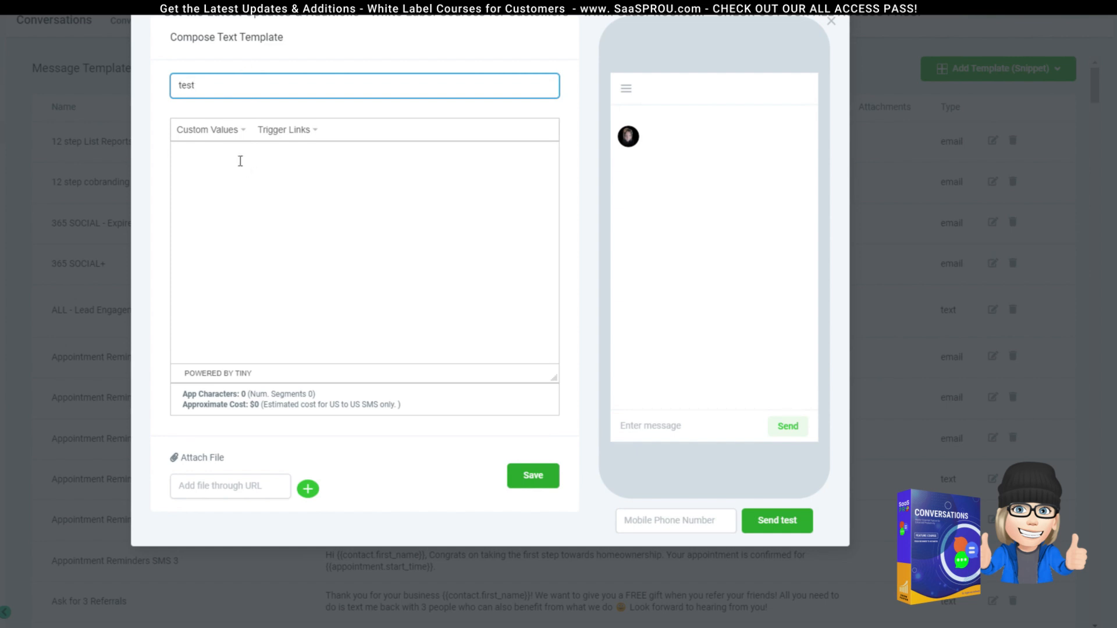
left_click(212, 137)
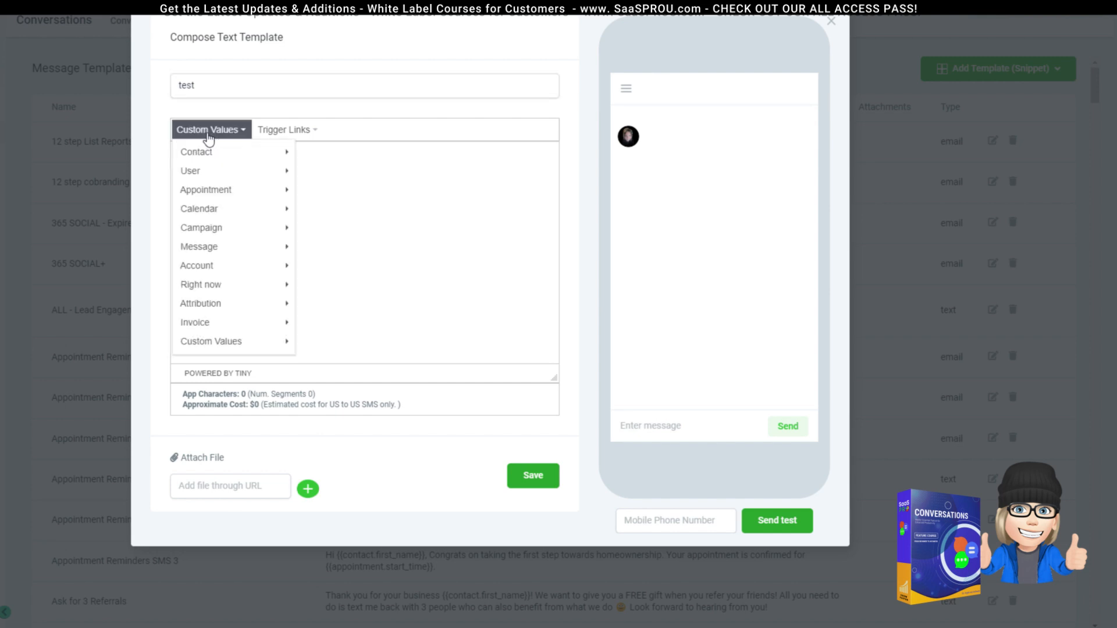
mouse_move(187, 155)
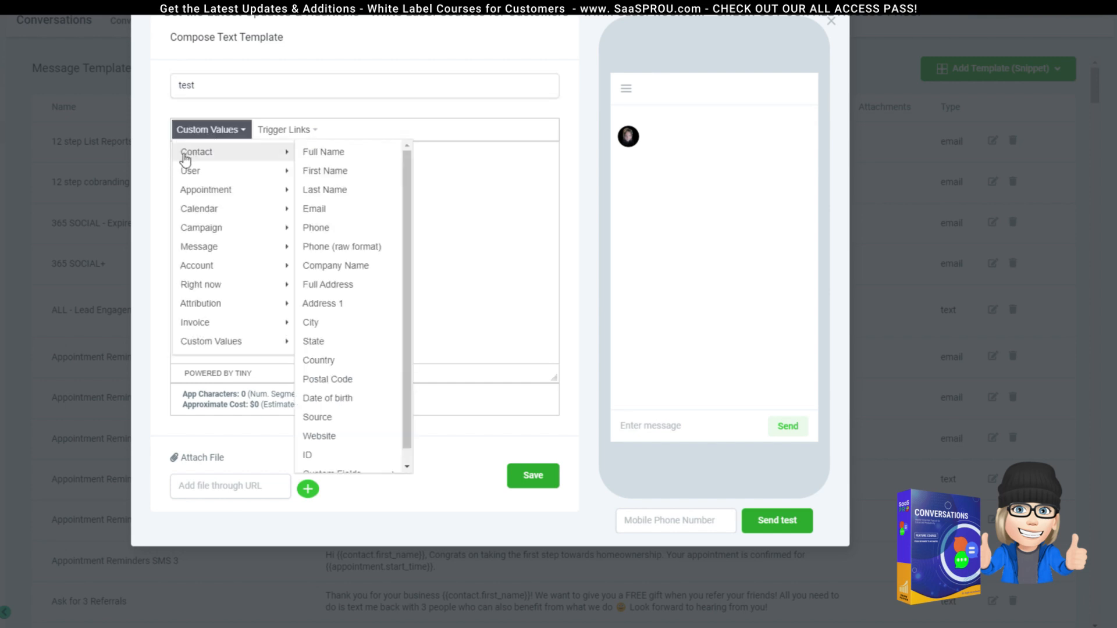
left_click(333, 173)
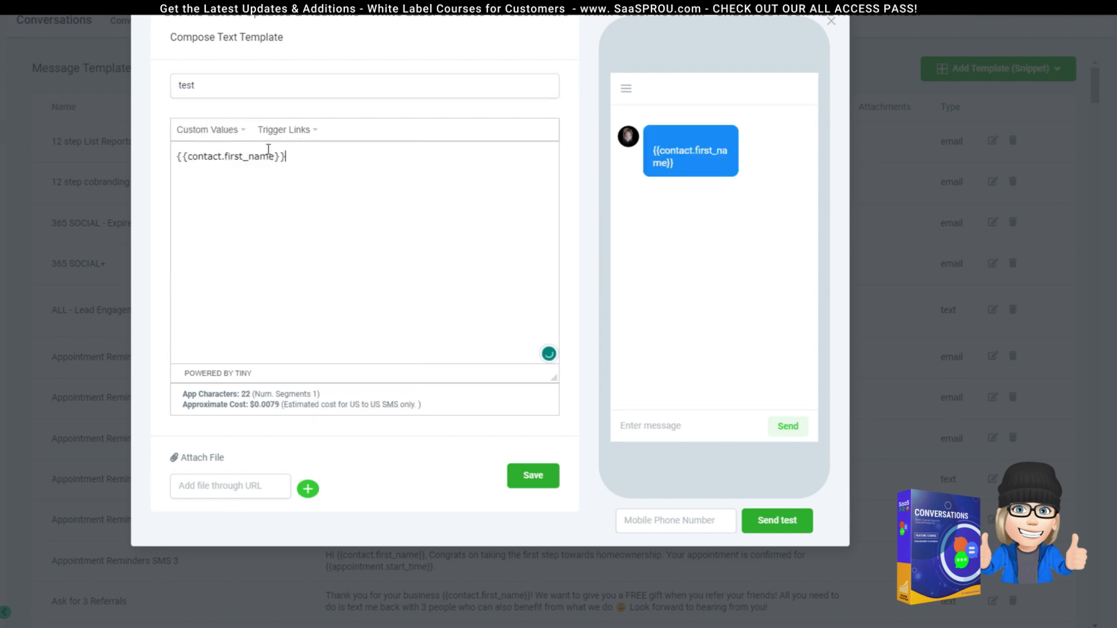
Step: Review the custom value categories, such as Calendar, Campaign and Attribution, and the trigger links available for the text template
left_click(224, 130)
mouse_move(216, 159)
mouse_move(207, 190)
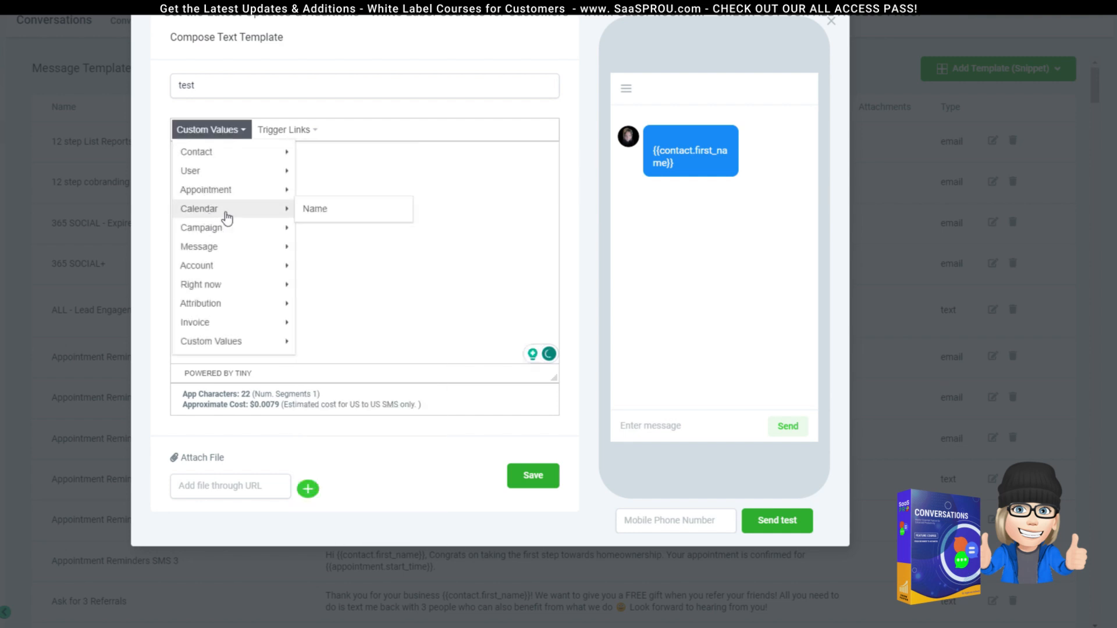
mouse_move(227, 234)
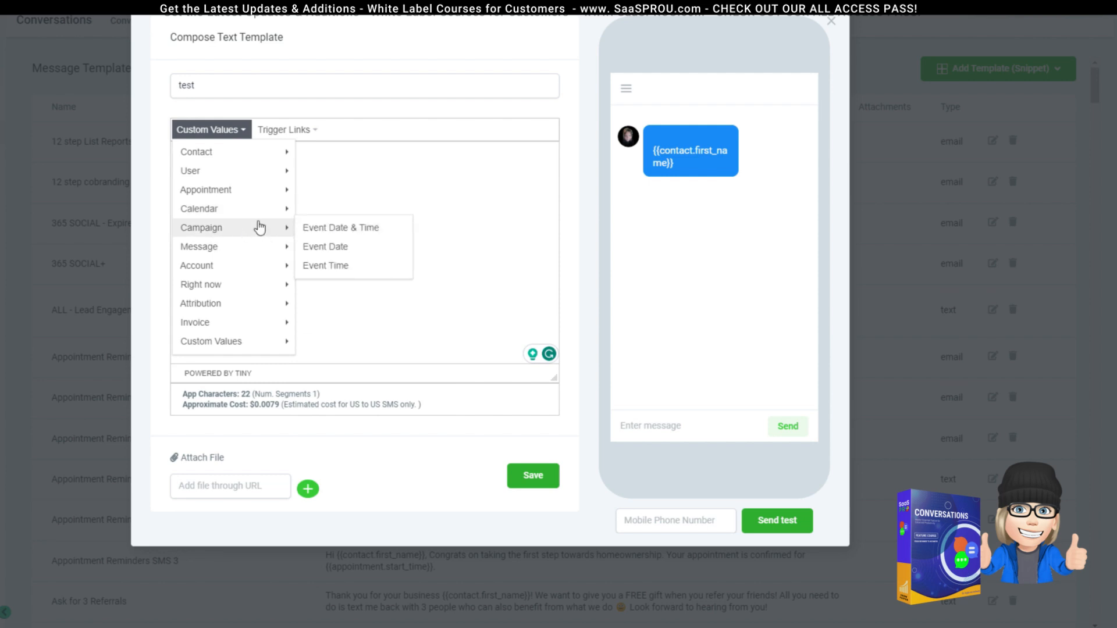
mouse_move(212, 254)
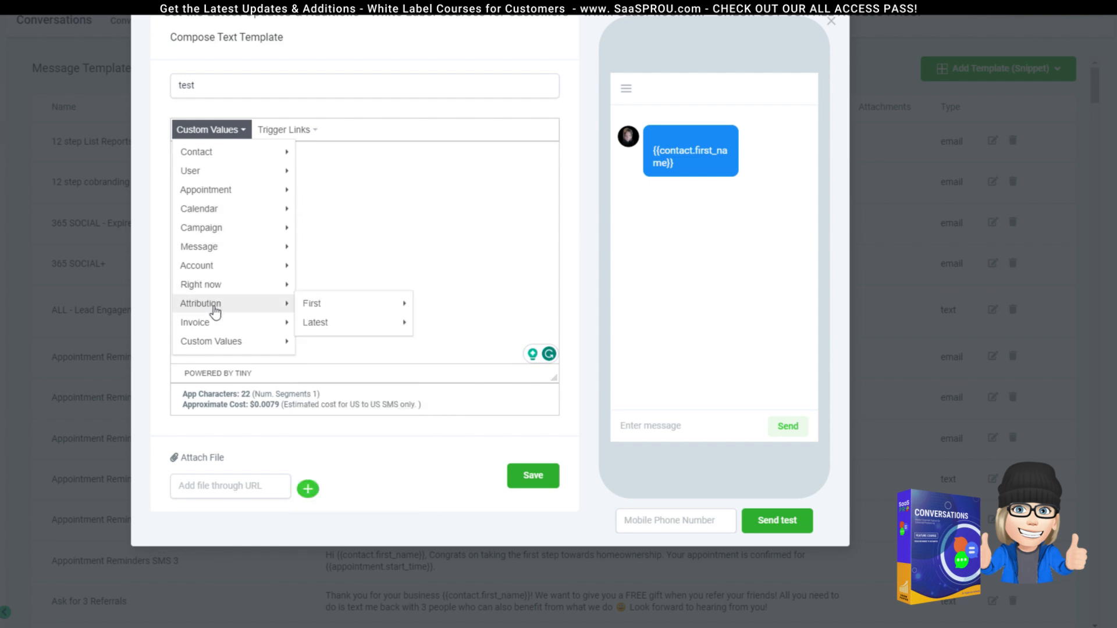
left_click(449, 163)
left_click(282, 131)
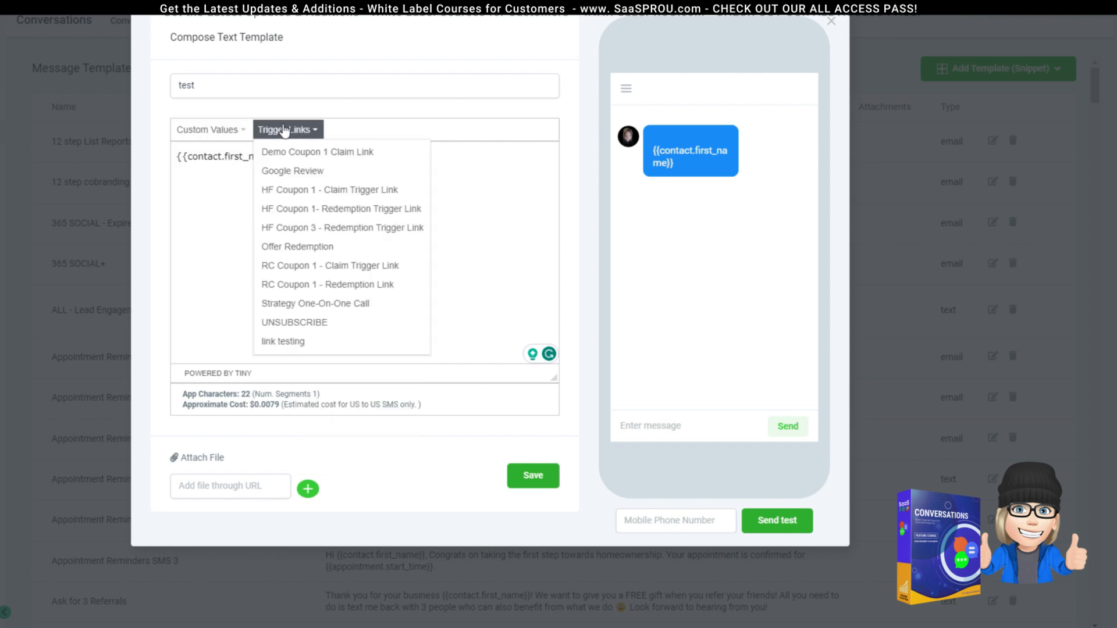
left_click(472, 173)
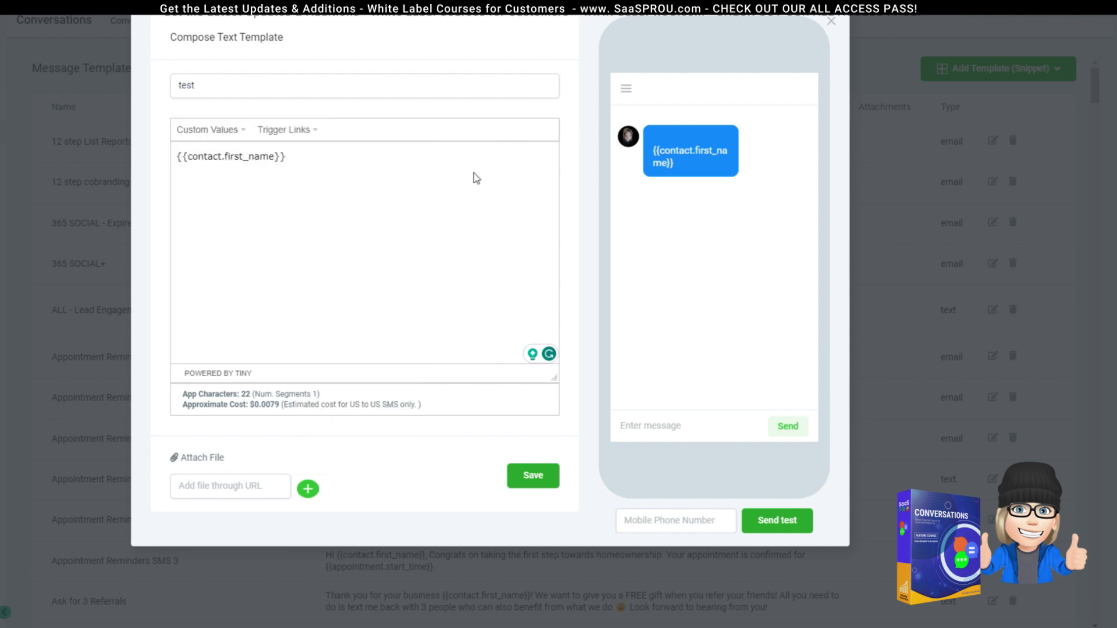
Step: Add a comma and the line "a;slkdjfalskjdflkasdjf;lsjdf" after the first name value, and save the text template without sending a test
type(",")
key("Return")
type("a;slkdjfalskjdflkasdjf;lsjdf")
key("Return")
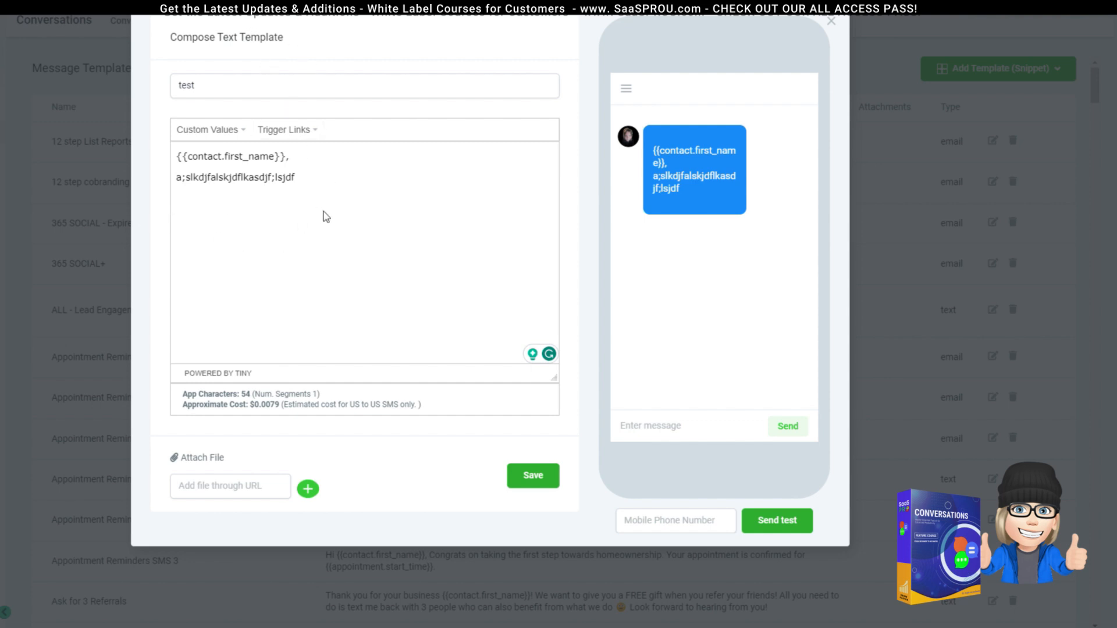
left_click(656, 521)
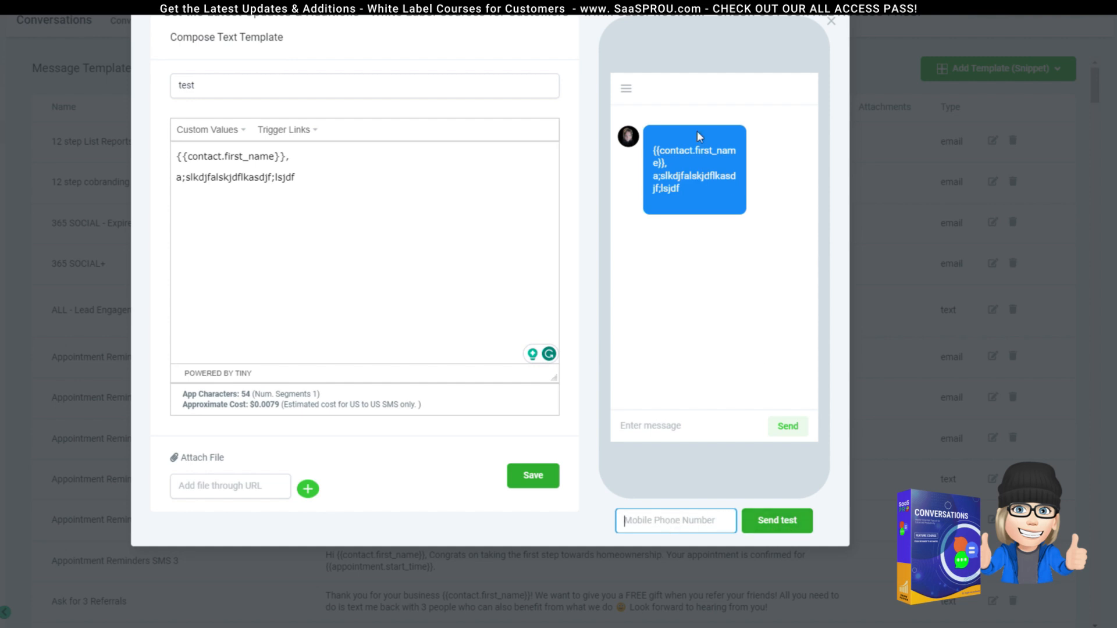
left_click(532, 480)
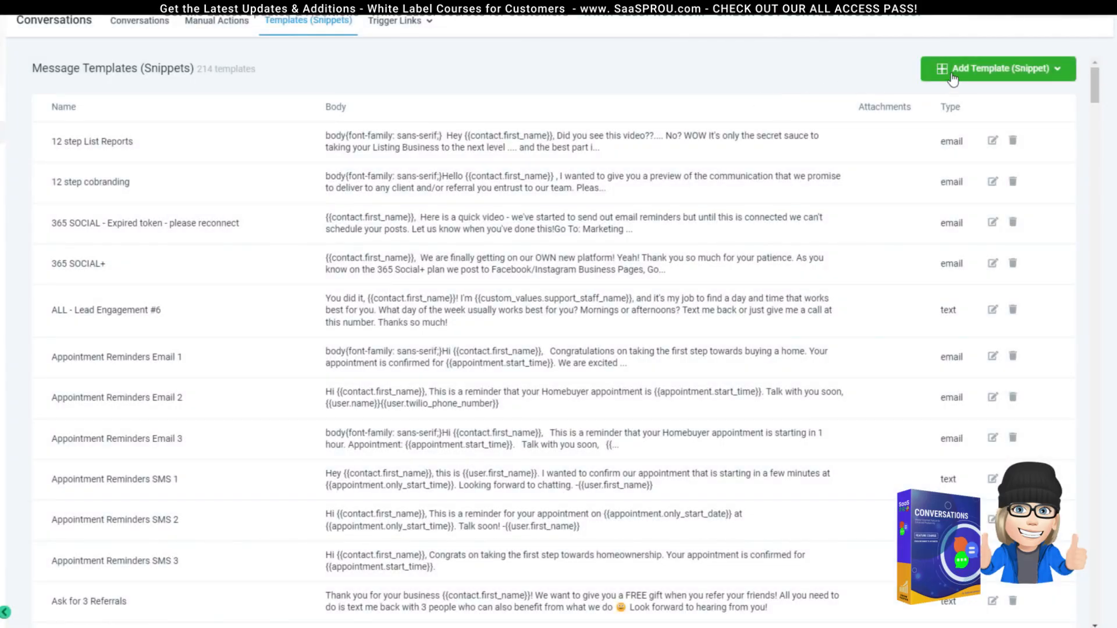
Step: Start a new email template (snippet) named "test" with the subject "test subject"
scroll(128, 323, "down", 20)
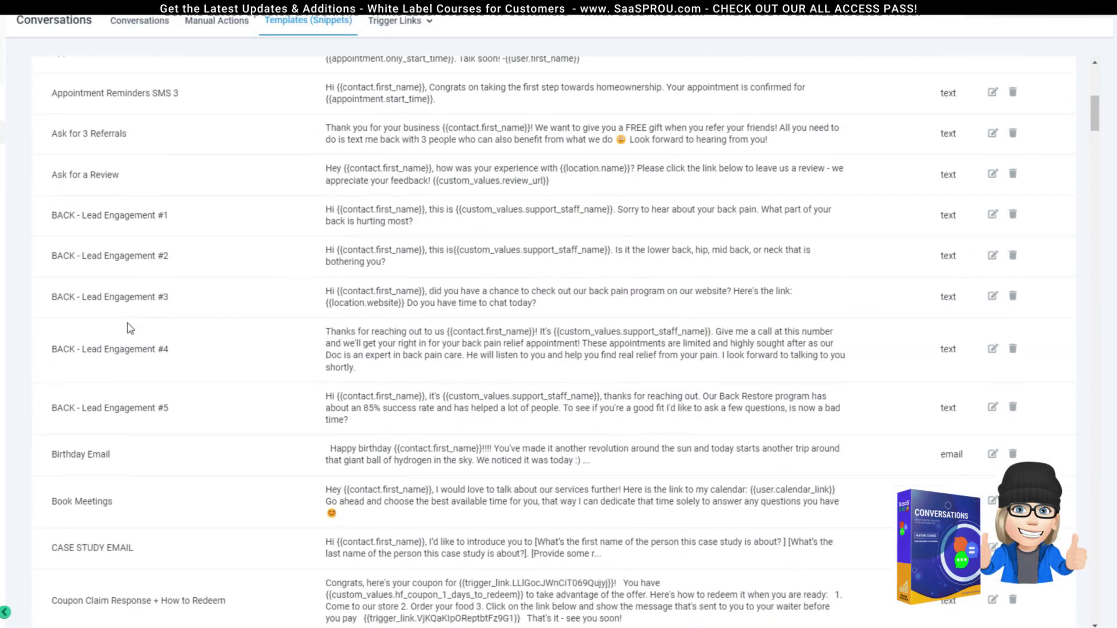
scroll(127, 323, "down", 20)
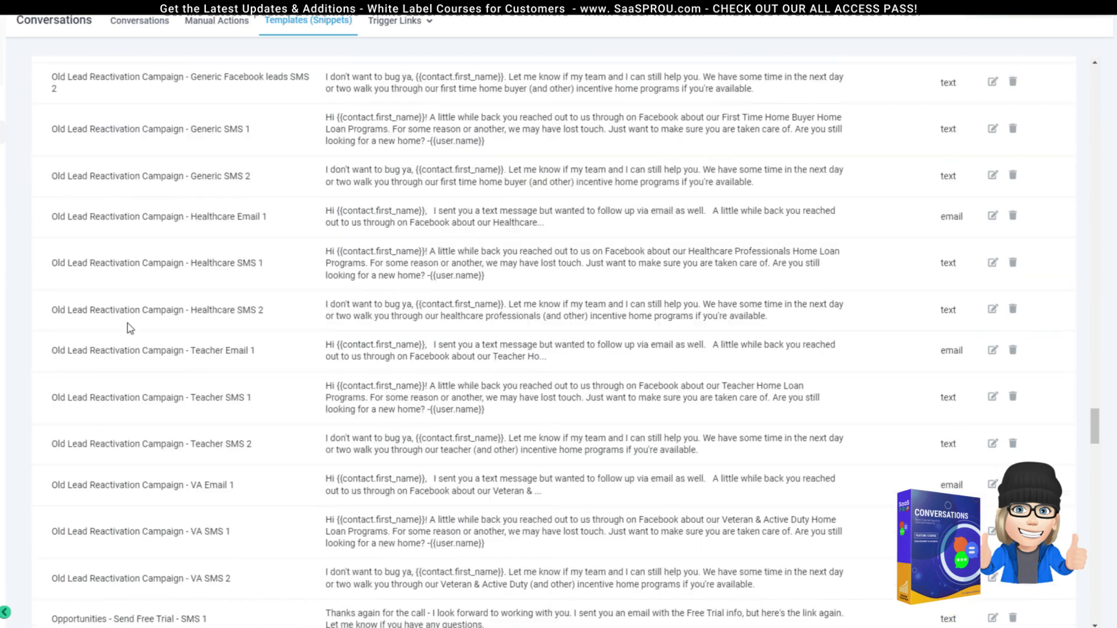
left_click(998, 68)
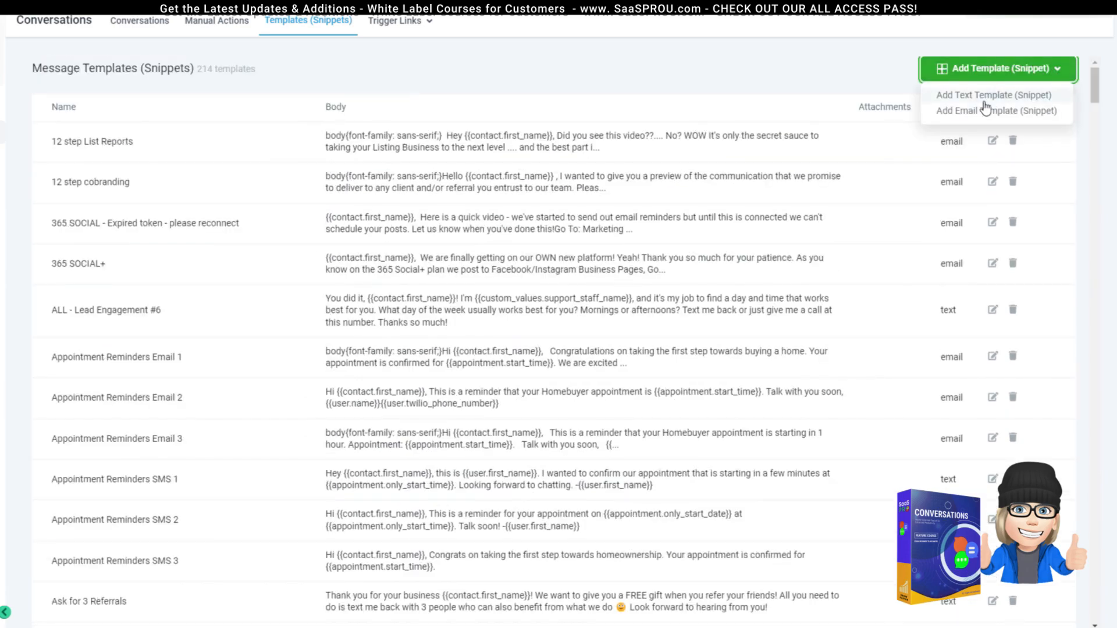
left_click(980, 110)
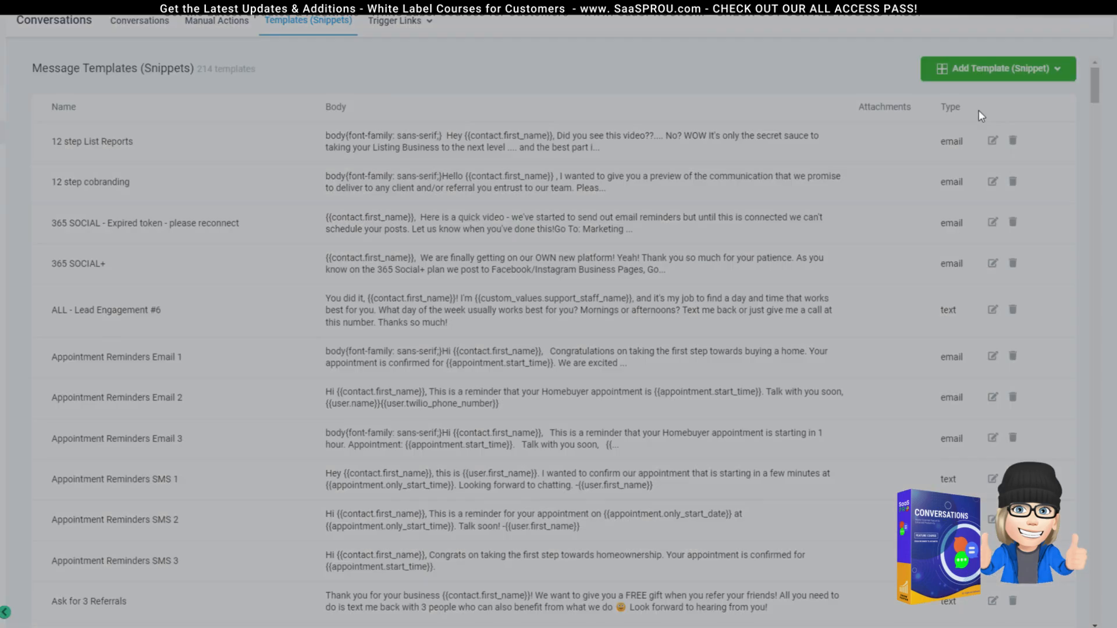
left_click(188, 81)
type("test")
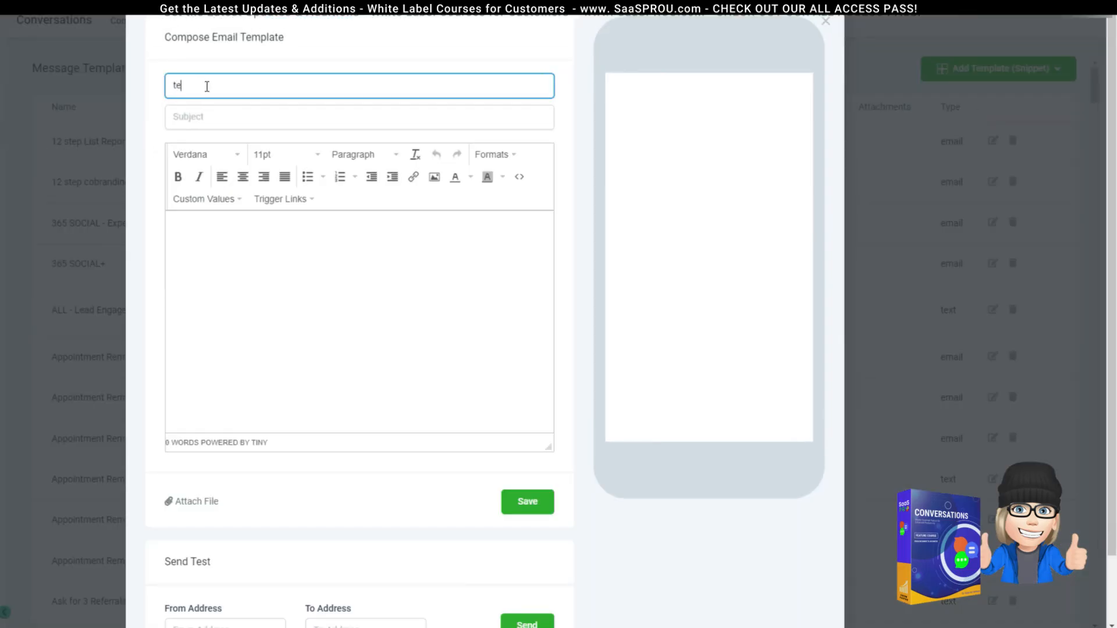
left_click(201, 115)
type("test subject")
Step: Insert the contact's First Name custom value with a comma in the email body, followed by the line "asd;lfkjasldjf"
left_click(239, 218)
left_click(232, 201)
mouse_move(216, 224)
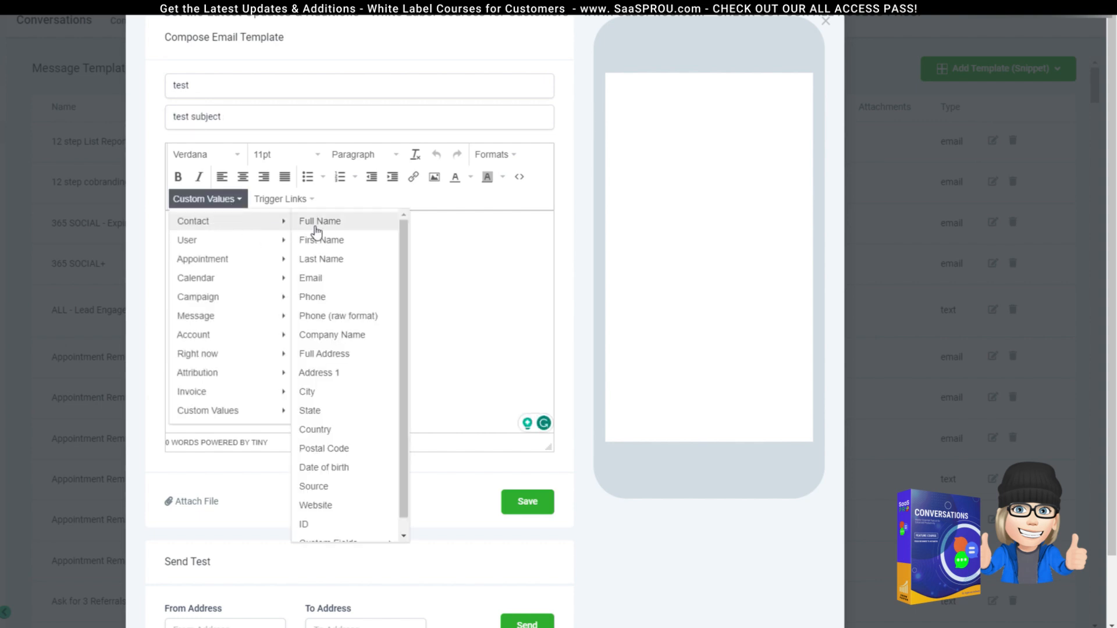
left_click(338, 240)
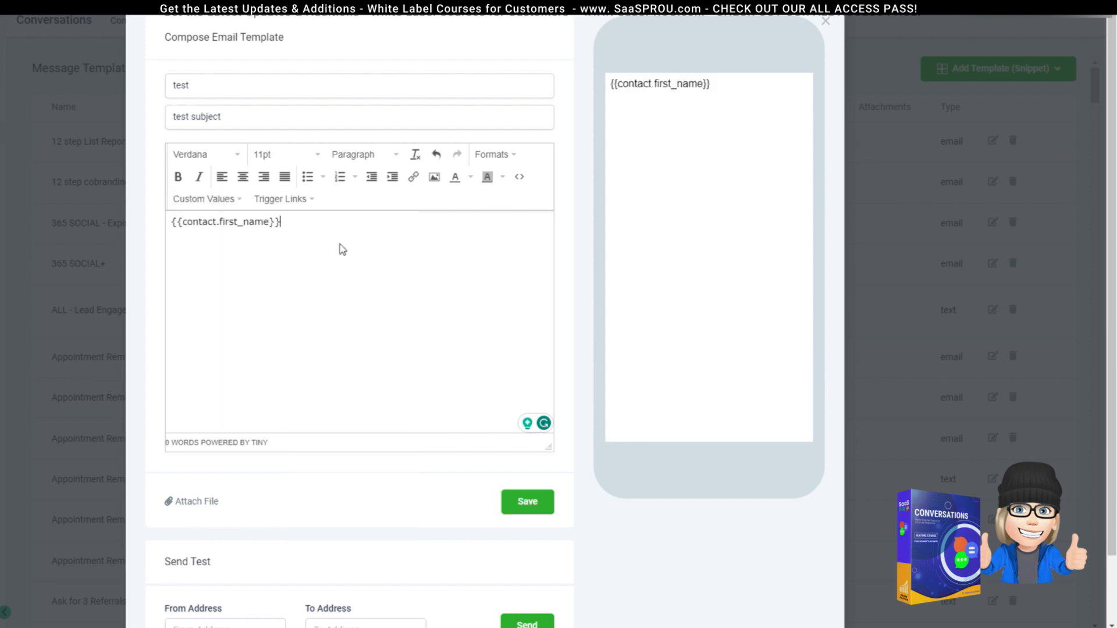
type("asd;lfkjasldjf")
key("Return")
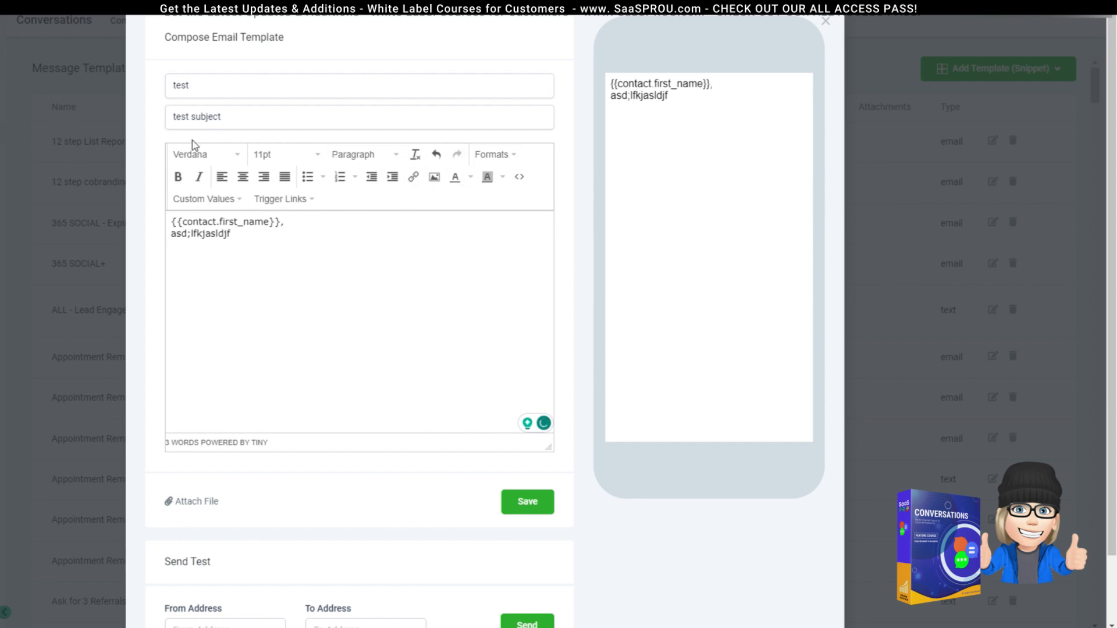
Step: Format the second line of the email body as Heading 2 and add the line "asdkfhlasdjkfh" below it
left_click_drag(234, 234, 156, 231)
left_click(350, 153)
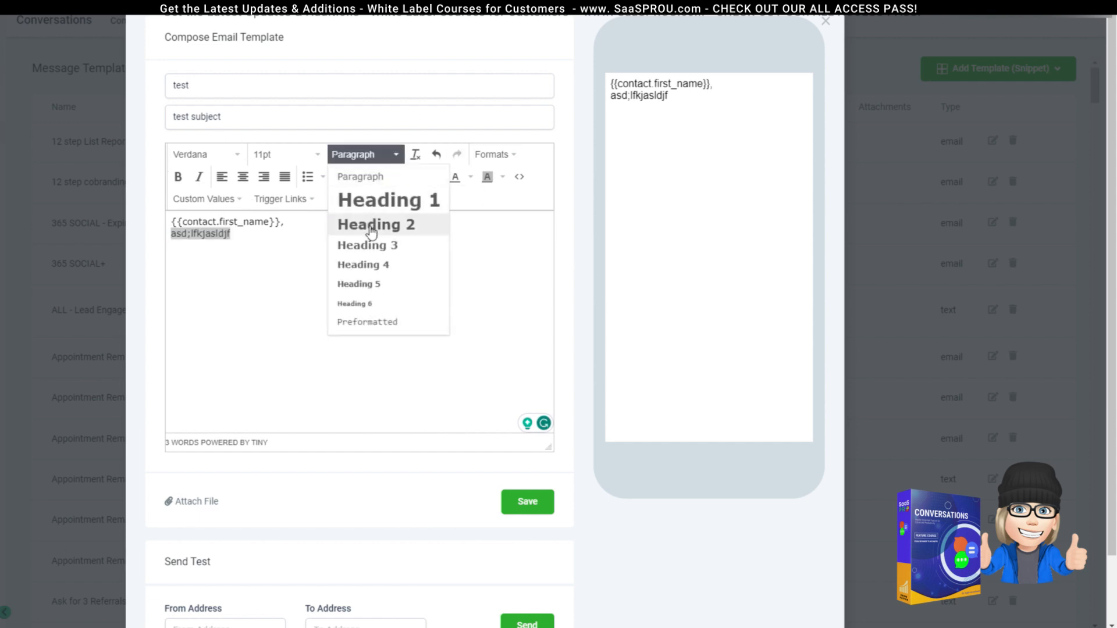
left_click(386, 224)
left_click(304, 251)
key("Return")
type("asdkfhlasdjkfh")
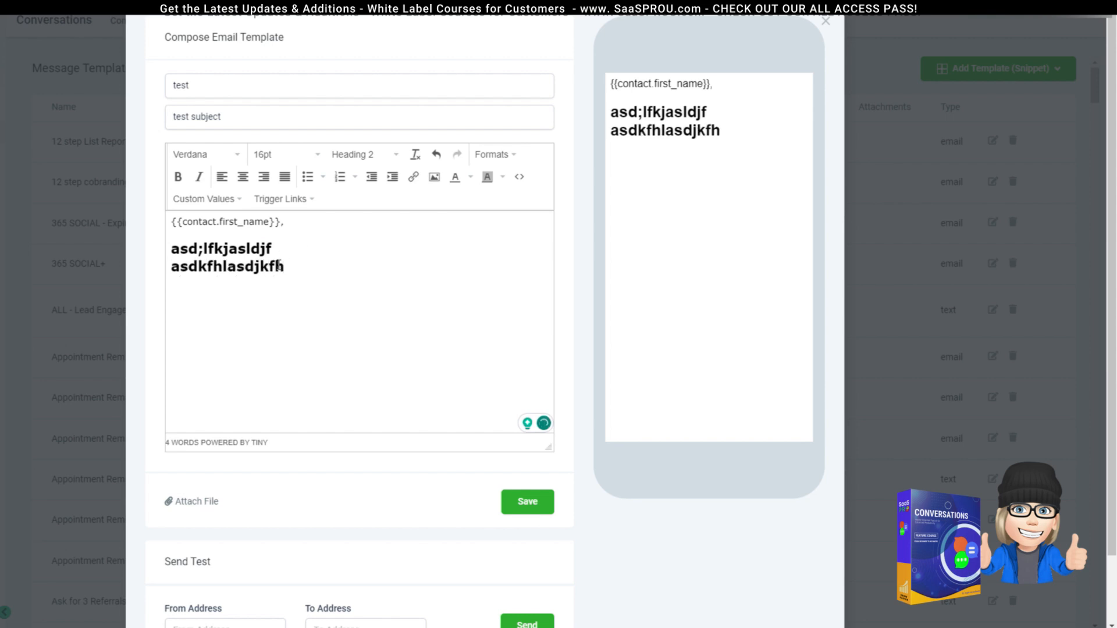
Step: Replace the text below the greeting with "asdfasdf" and format it as Heading 1
double_click(275, 267)
left_click(374, 153)
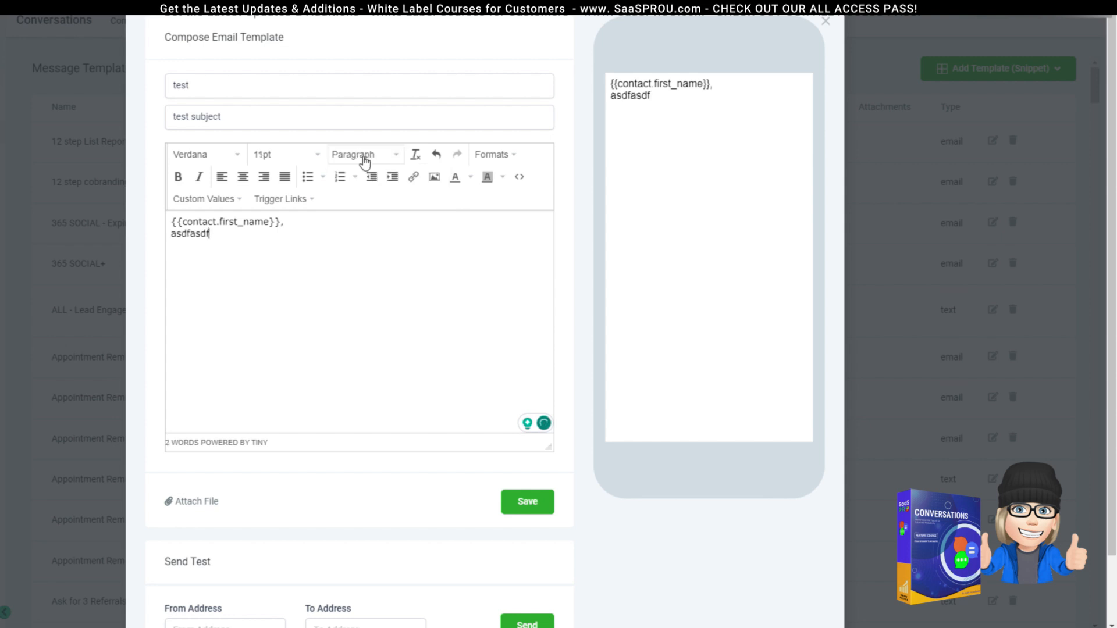
left_click(365, 163)
left_click(370, 200)
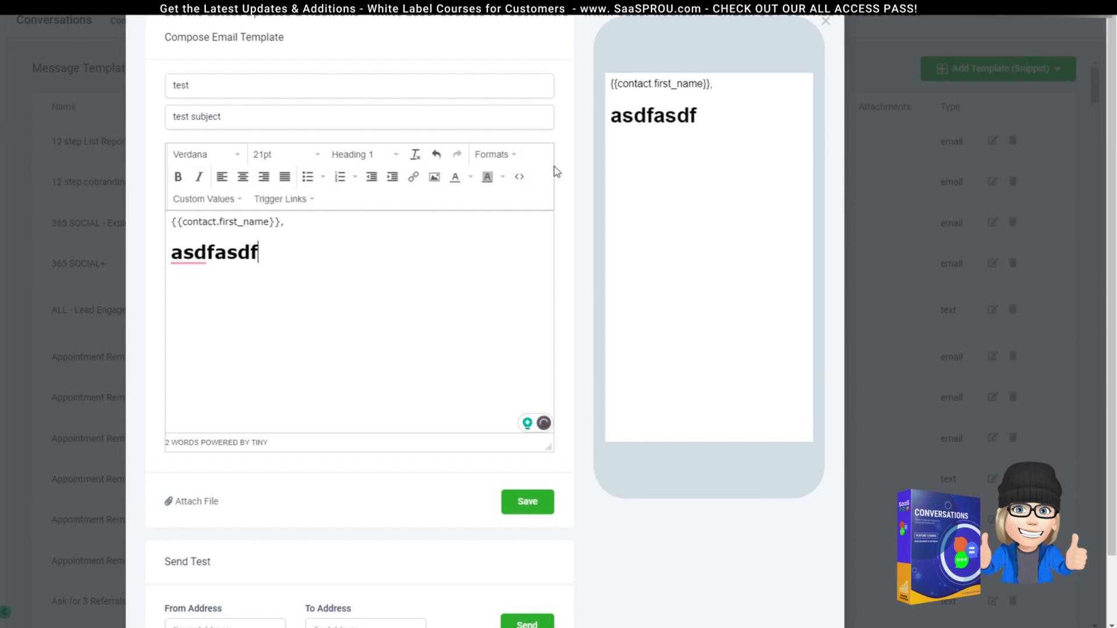
Step: Examine the source, dimension and upload options for inserting an image into the email body, without adding one
left_click(434, 177)
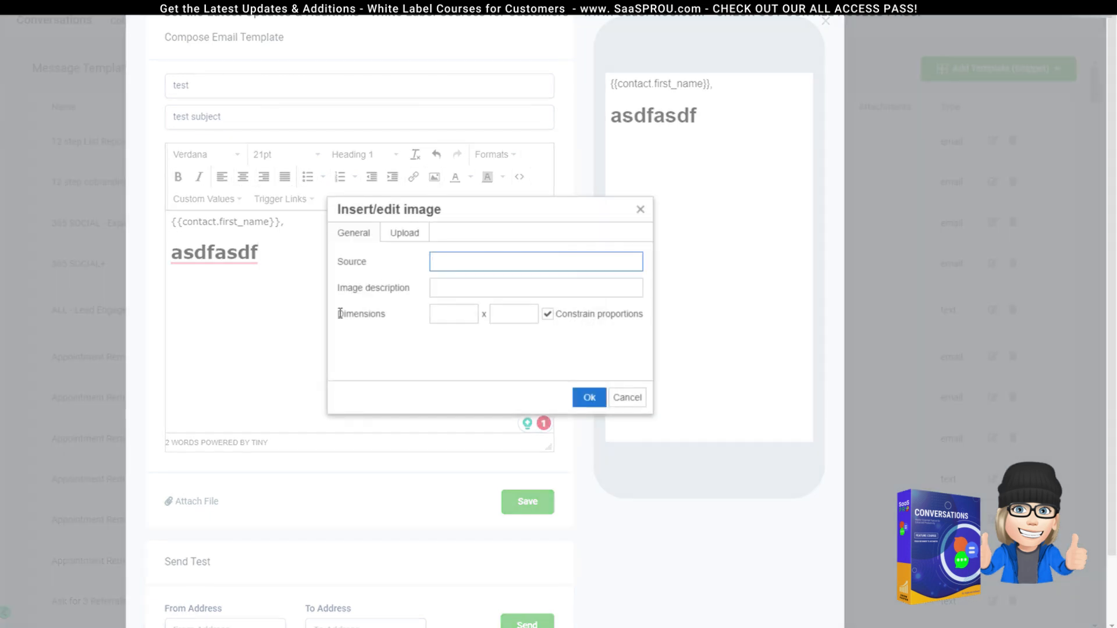
left_click(407, 233)
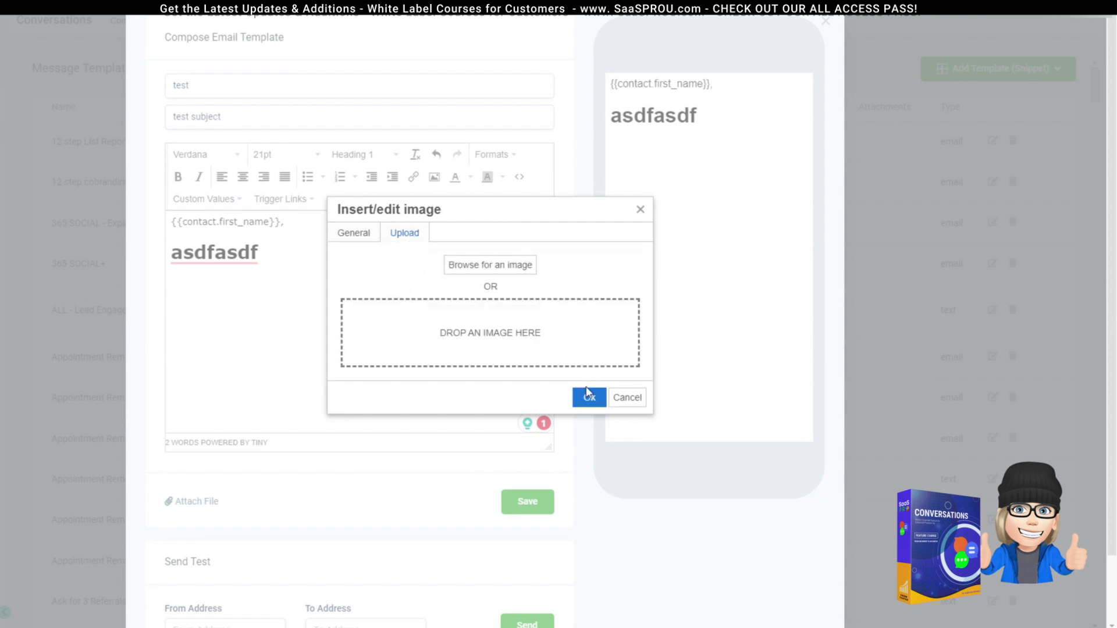
left_click(340, 233)
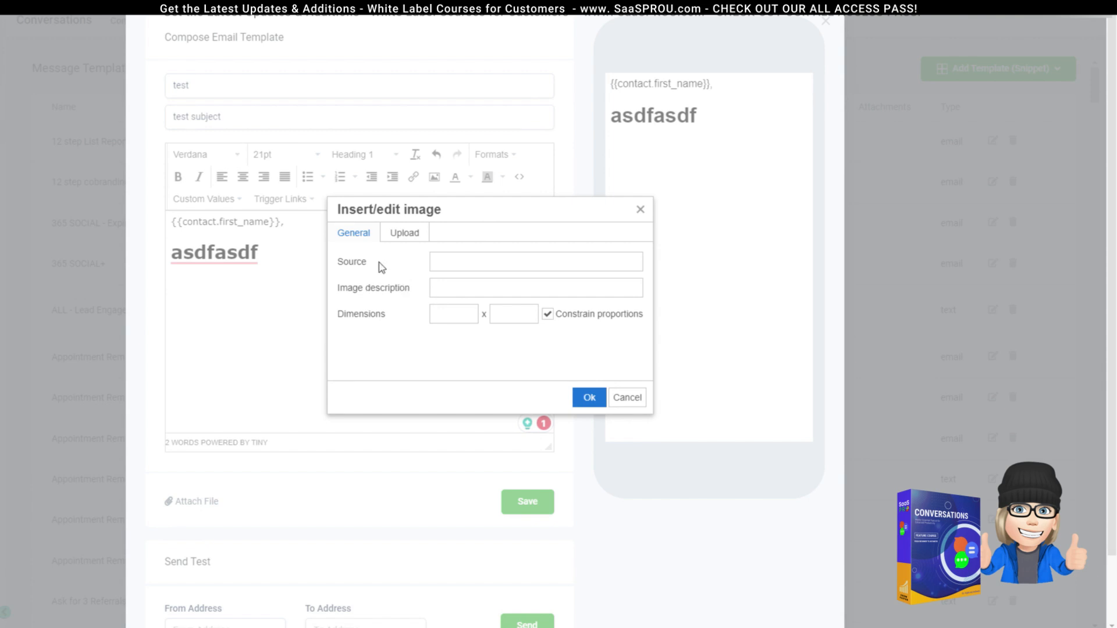
left_click(590, 399)
scroll(200, 464, "down", 1)
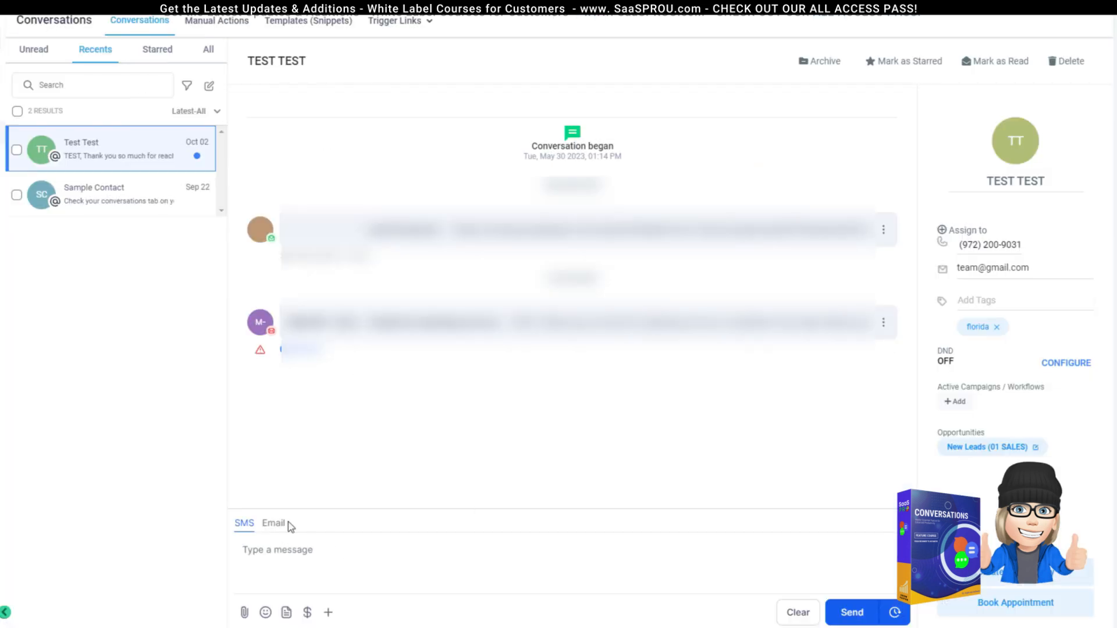
Step: Look up the "test" text template for the conversation's SMS message without applying it
left_click(287, 613)
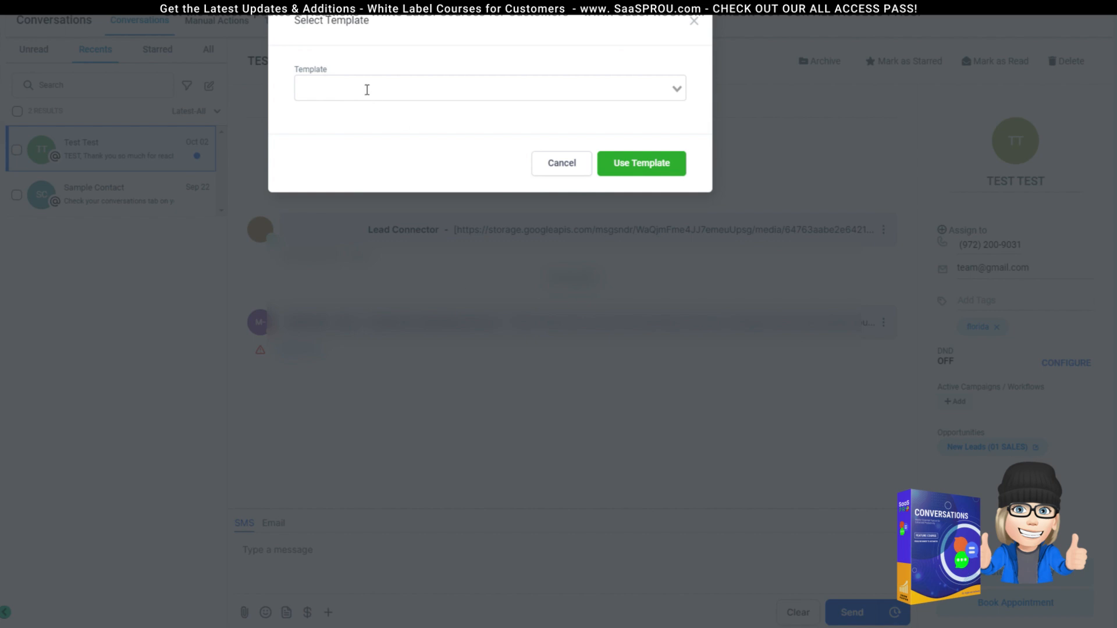
left_click(368, 89)
type("test")
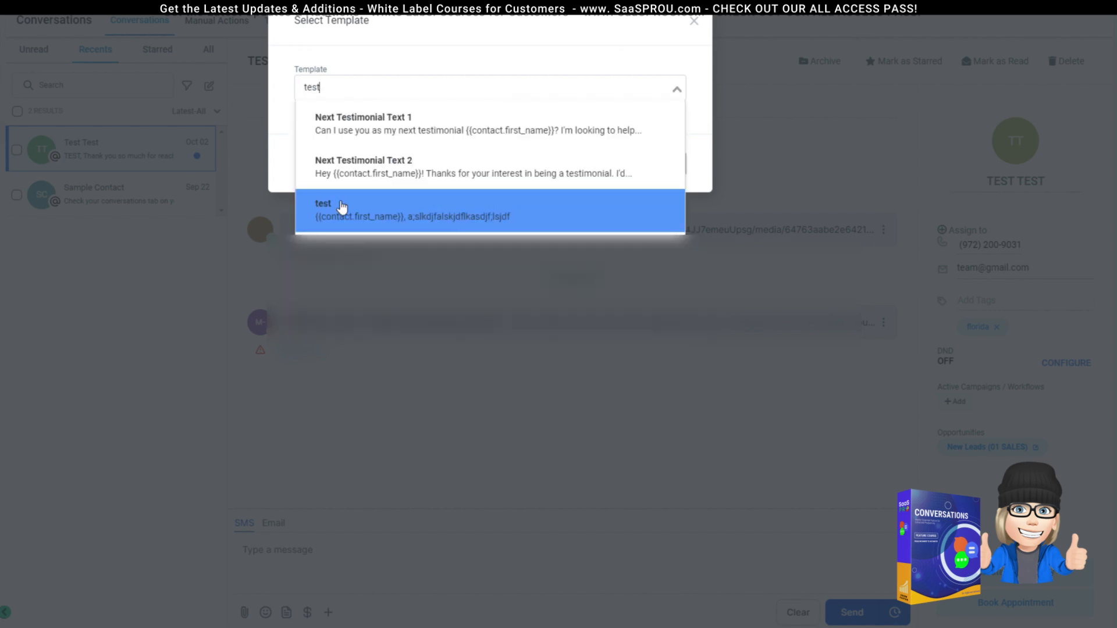
left_click(422, 204)
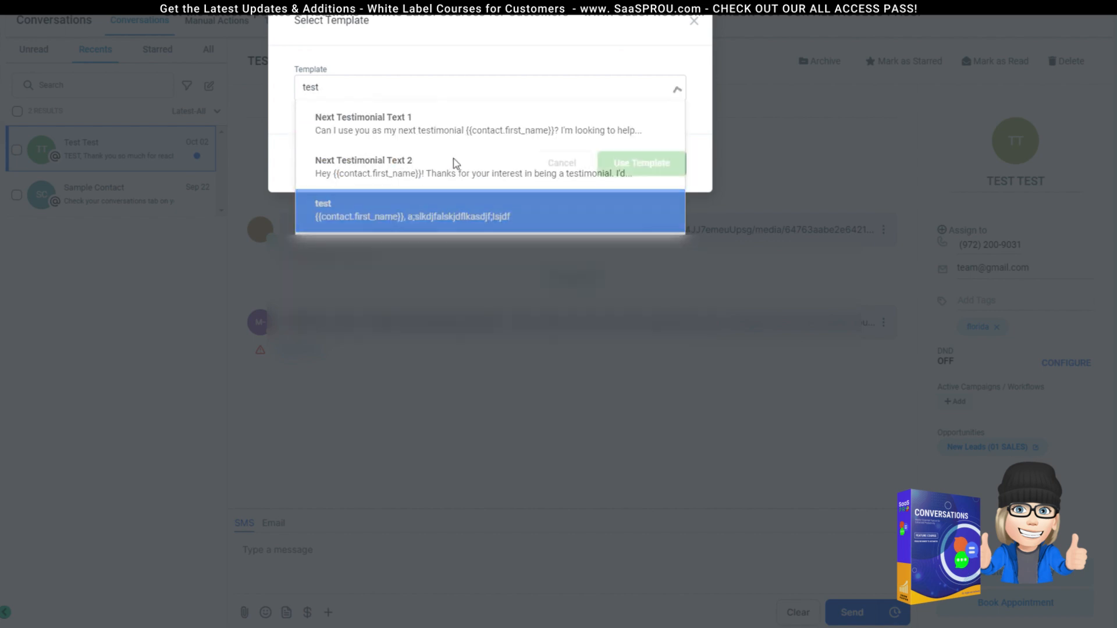
left_click(693, 23)
Step: Switch the conversation's message to email and insert the "test" email template into it
left_click(274, 523)
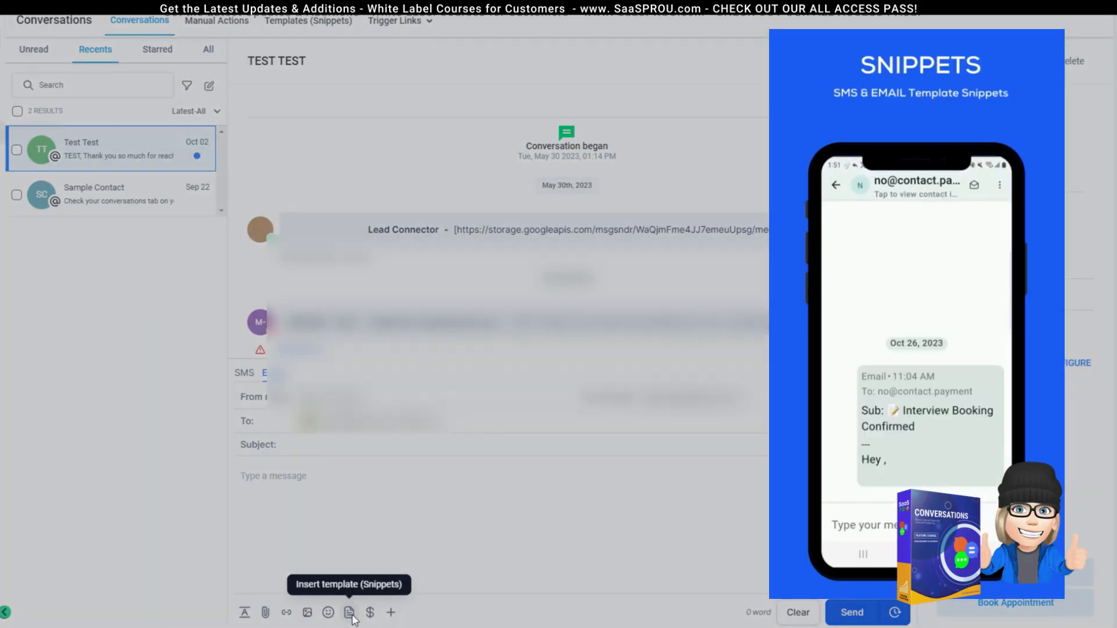
left_click(350, 615)
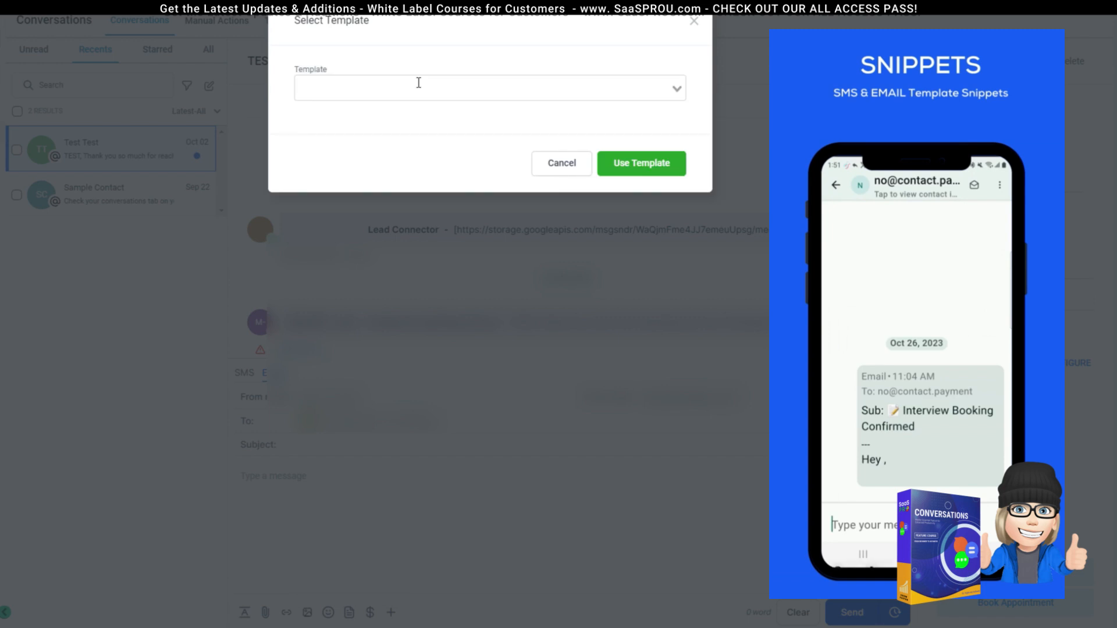
left_click(370, 88)
type("test")
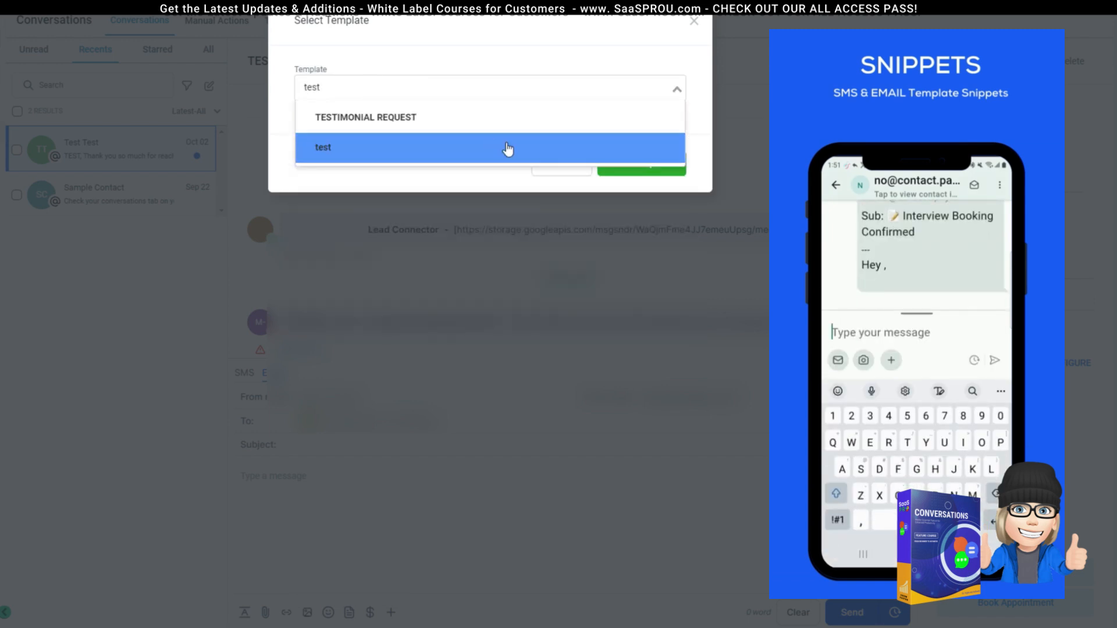
left_click(563, 150)
left_click(647, 160)
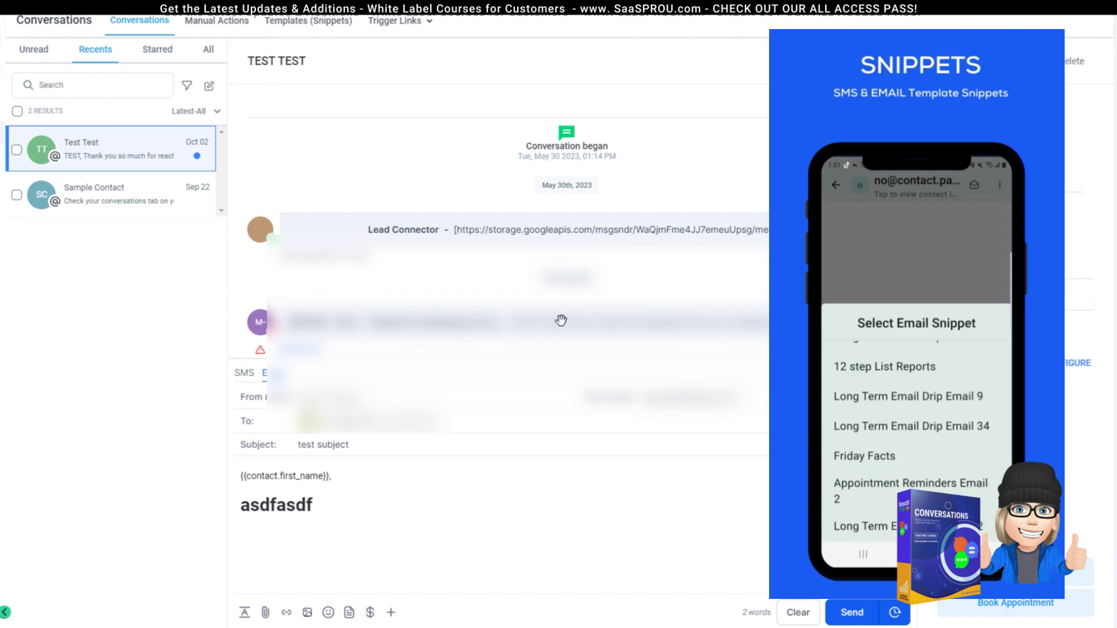
left_click(312, 23)
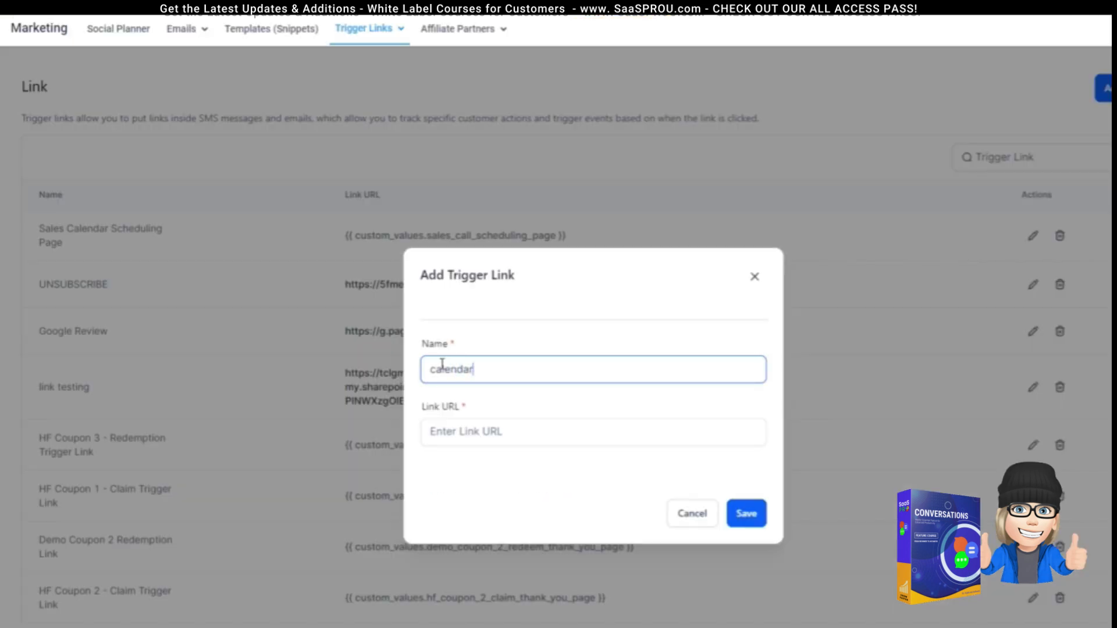
left_click(451, 435)
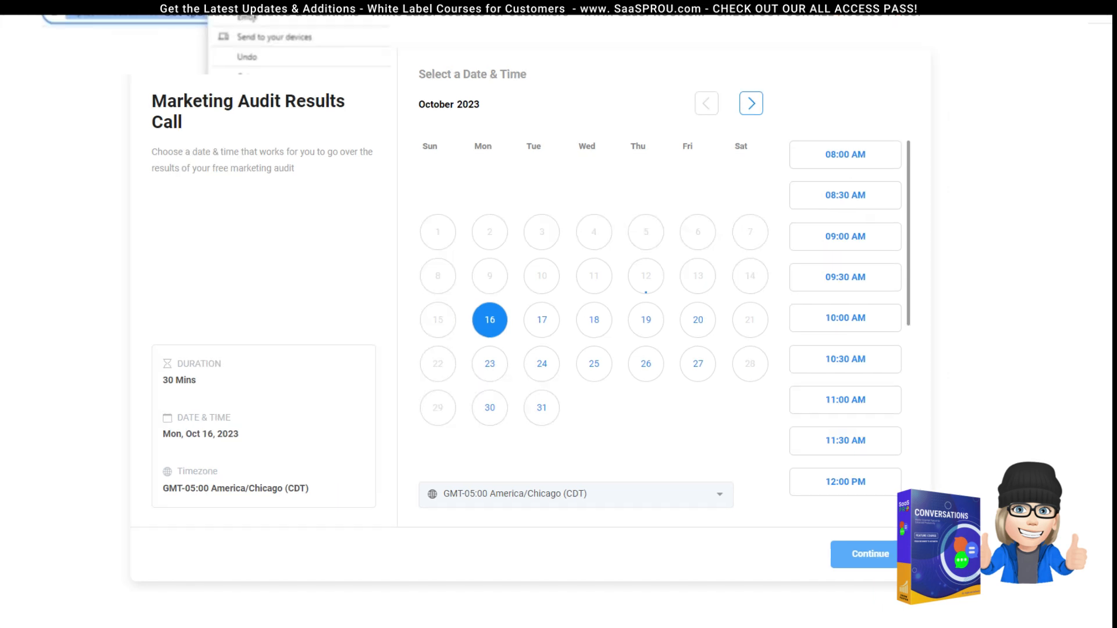
left_click(247, 96)
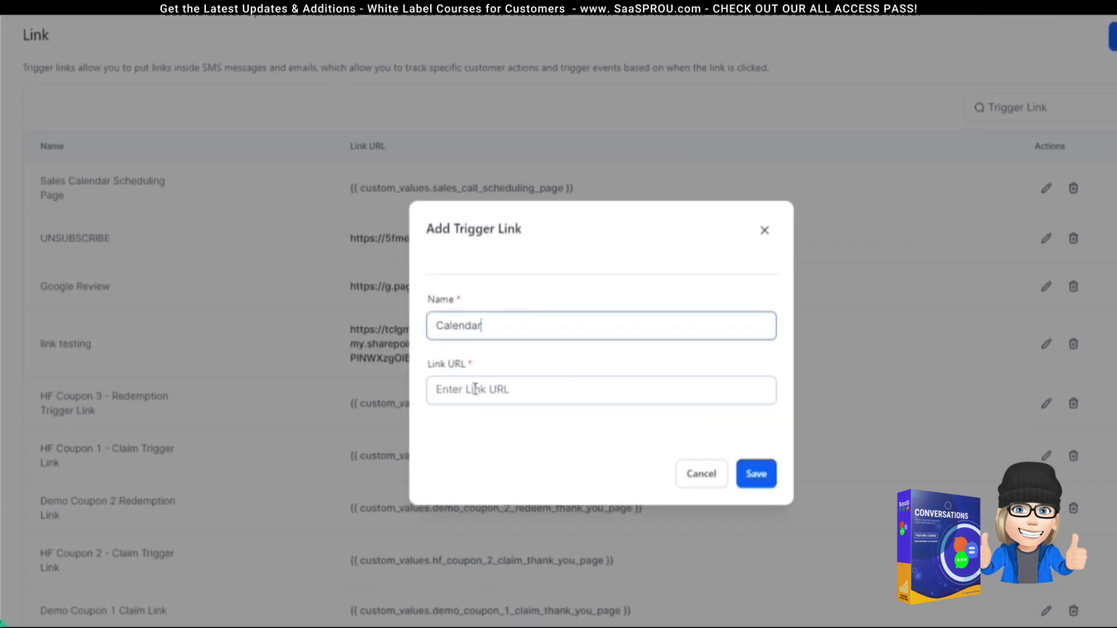
left_click(426, 397)
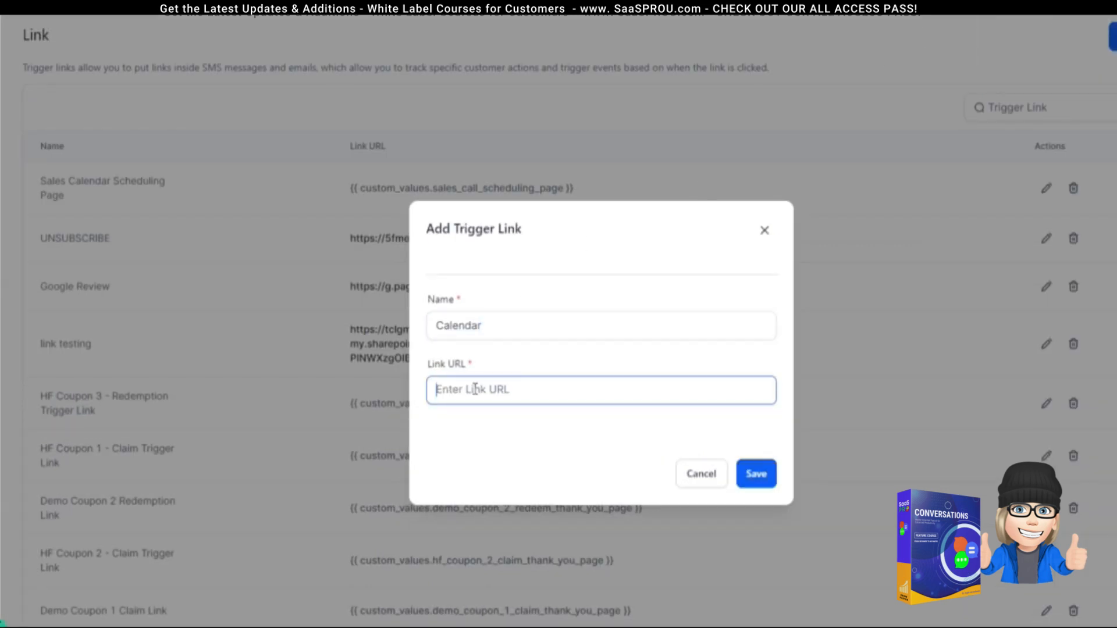
right_click(475, 389)
left_click(544, 202)
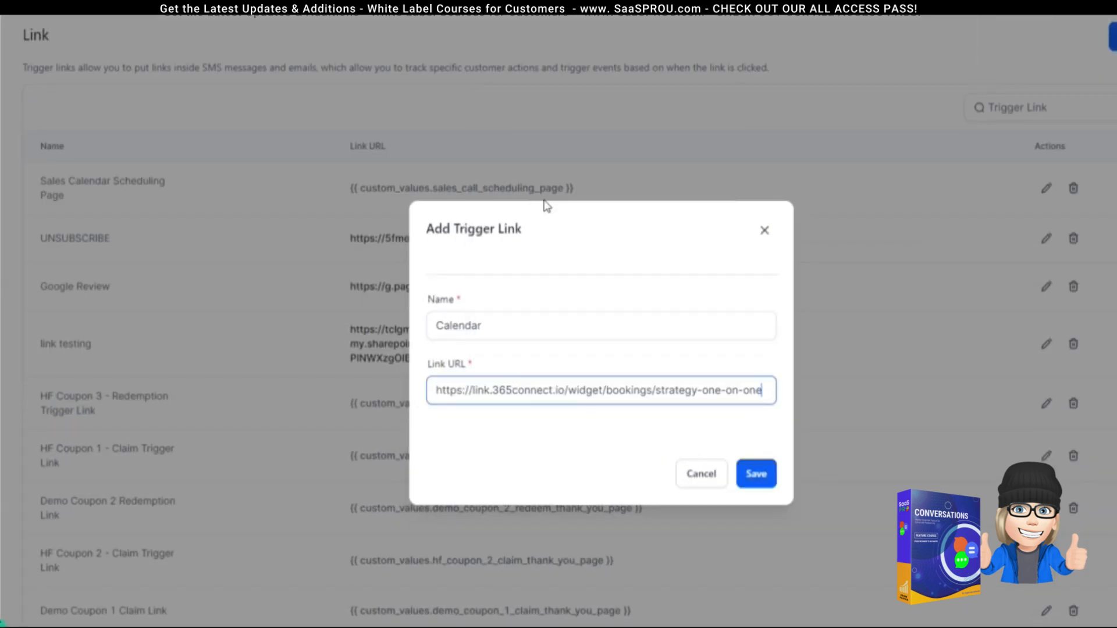
left_click(755, 473)
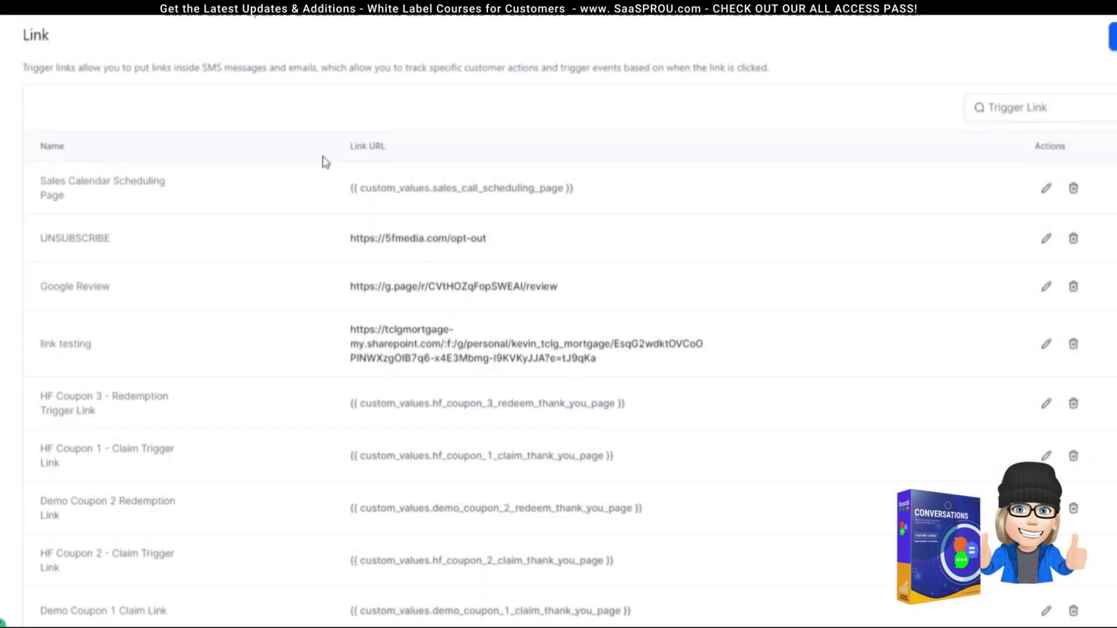
Step: Search the trigger links for "calend" and view the edit and delete dialogs of a calendar link without changing it
left_click(1024, 113)
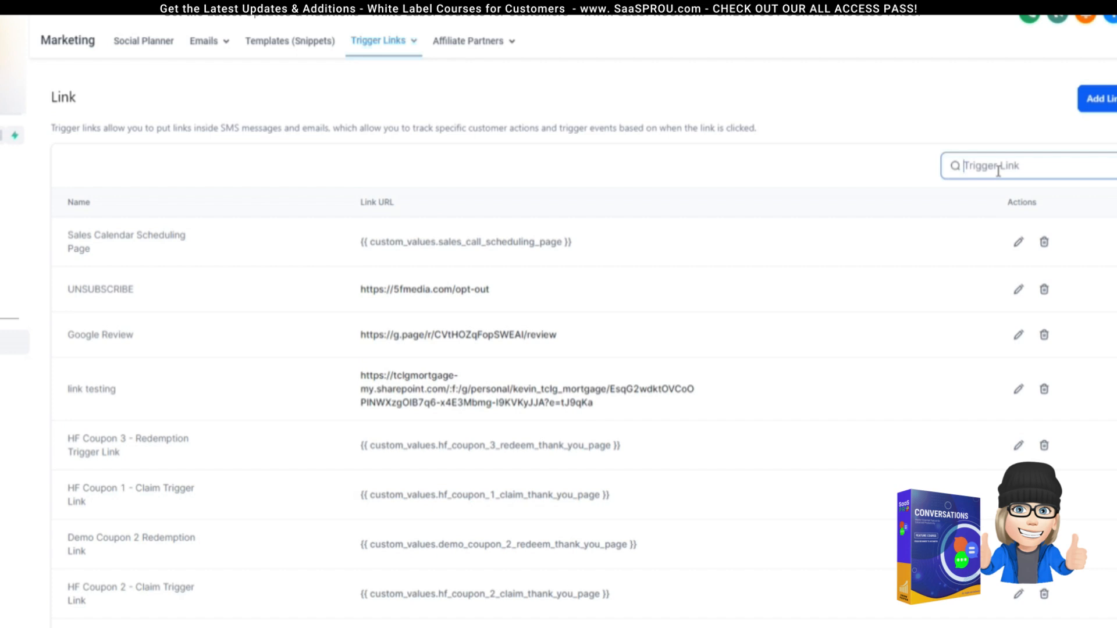
type("calend")
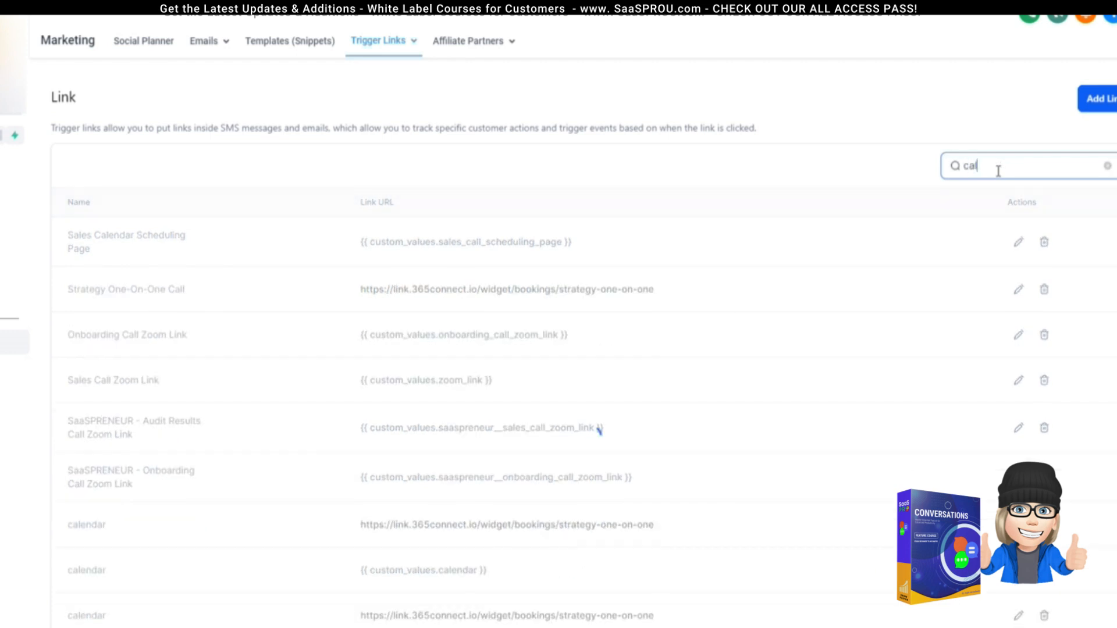
left_click(1028, 382)
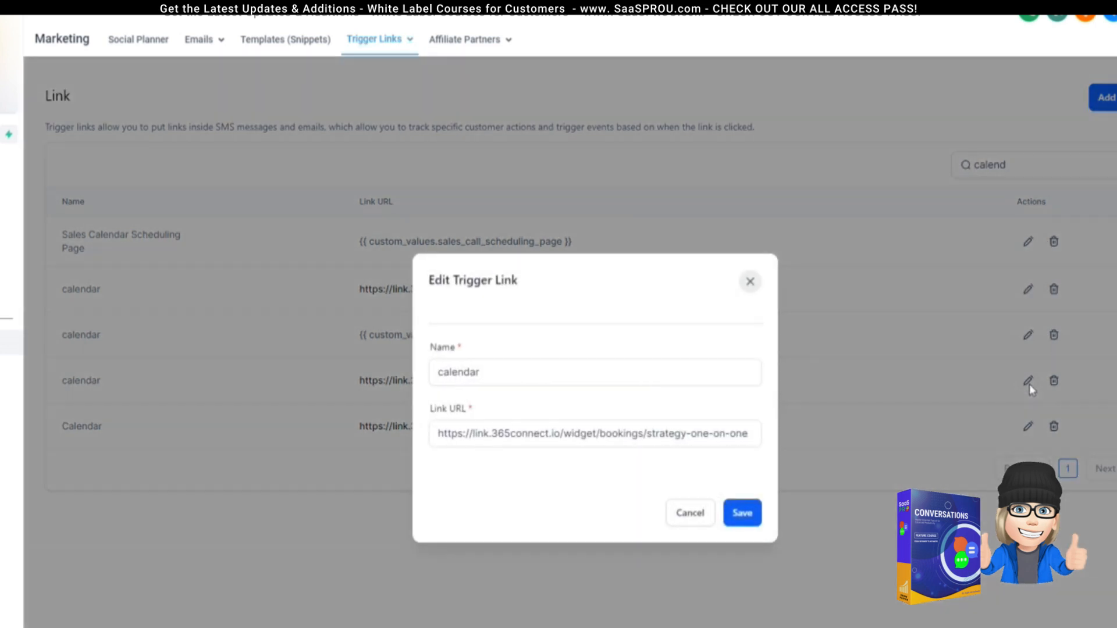
left_click(750, 282)
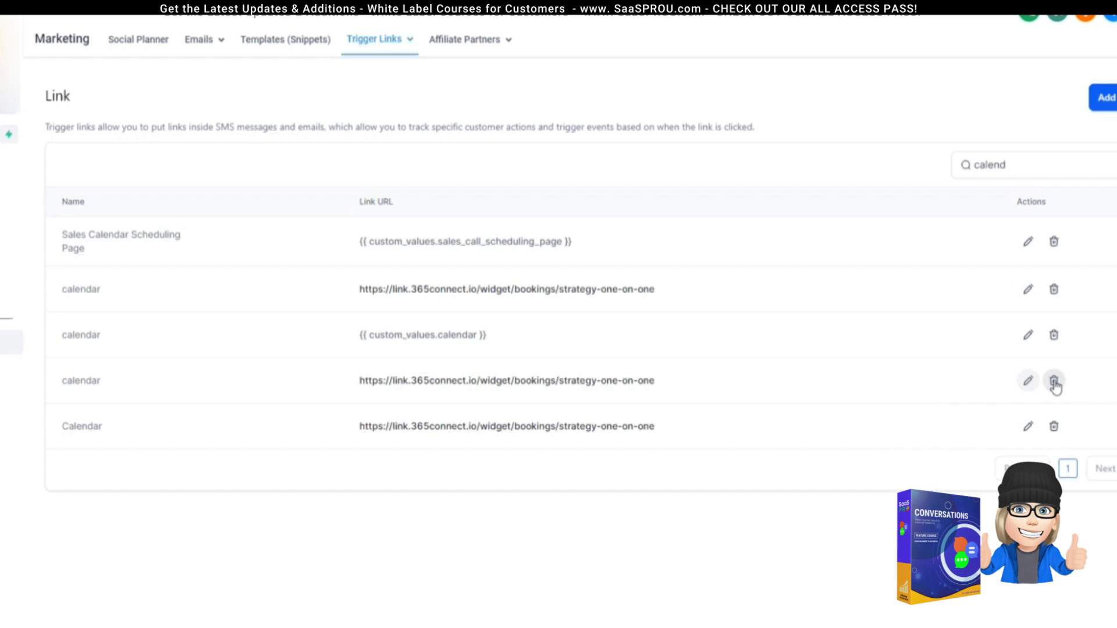
left_click(1054, 382)
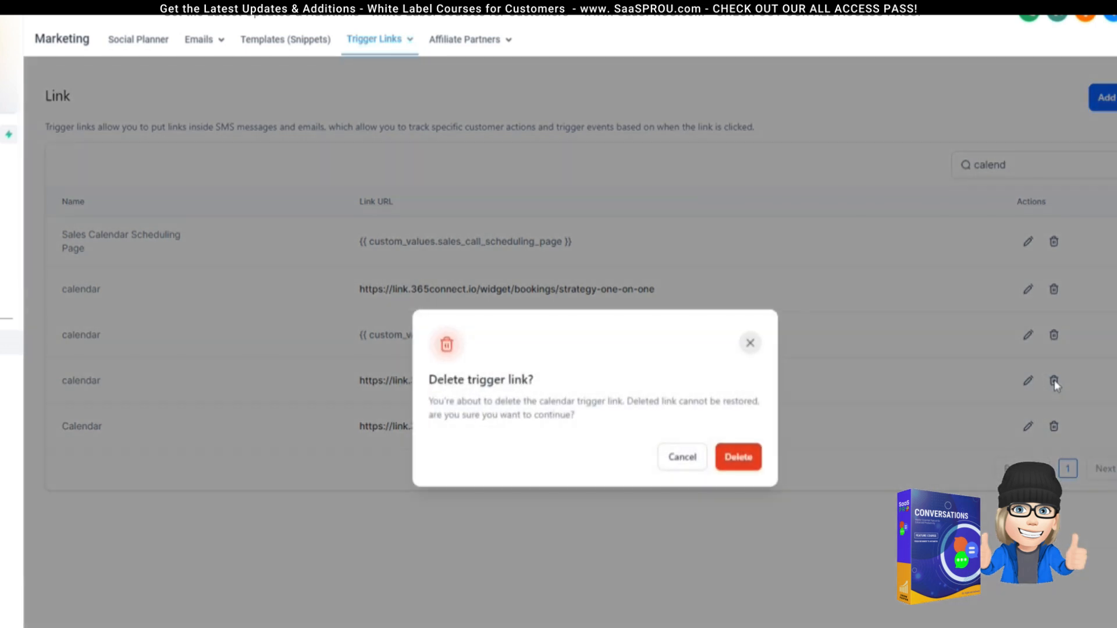
left_click(750, 343)
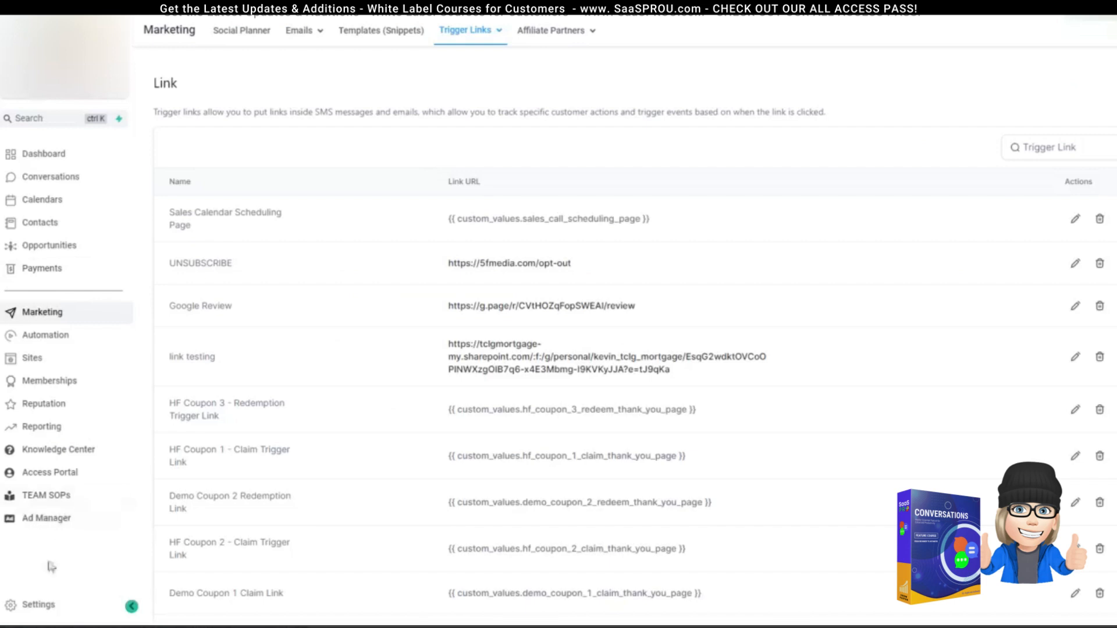
Step: Create a custom value named "Calendar" in the settings, with the copied booking page URL as its value
left_click(38, 608)
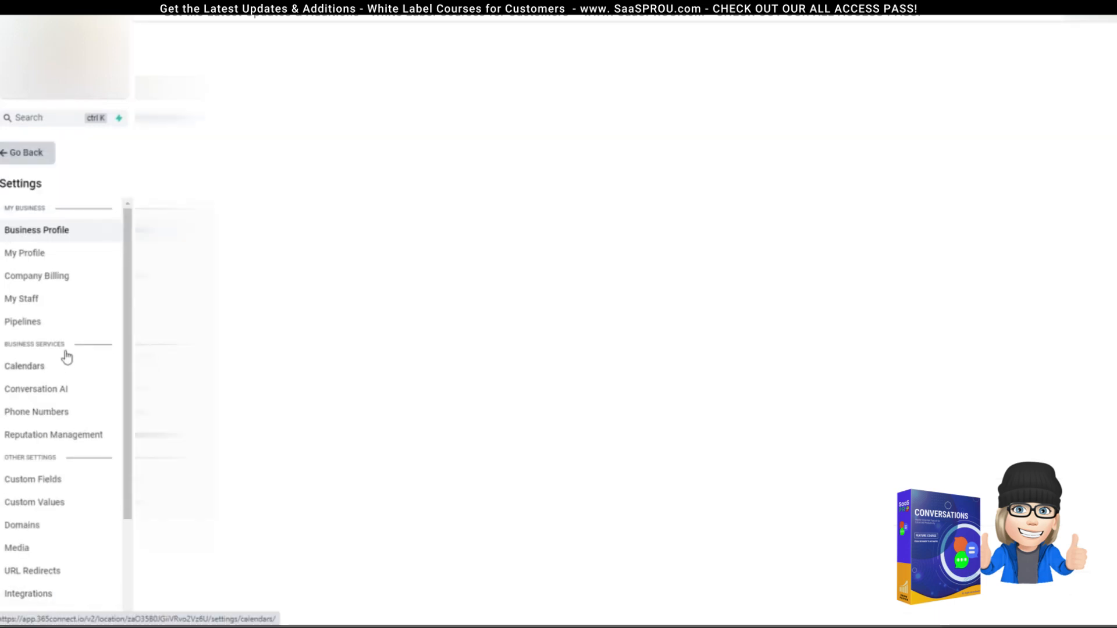
scroll(42, 442, "down", 1)
left_click(13, 443)
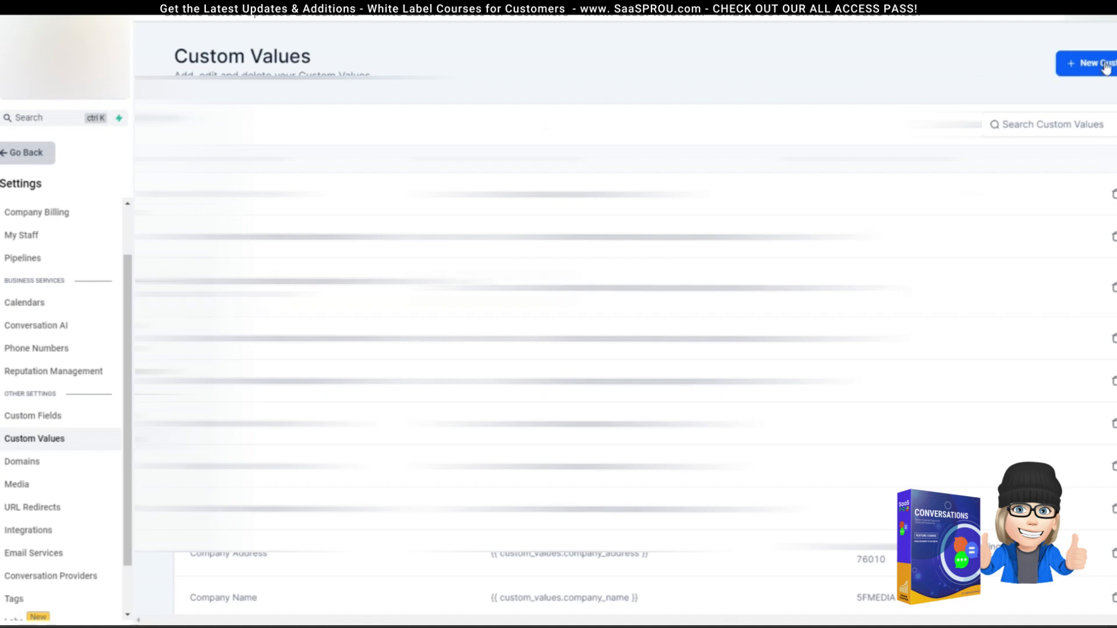
left_click(1015, 53)
left_click(412, 292)
type("Calendar")
left_click(375, 349)
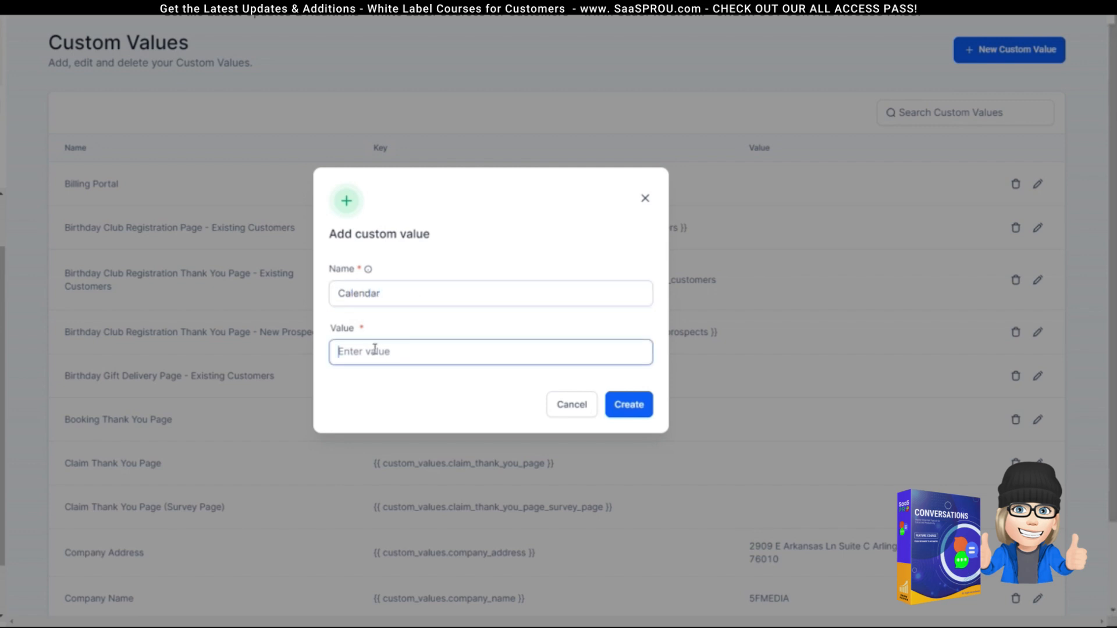
key("ctrl+v")
left_click(630, 405)
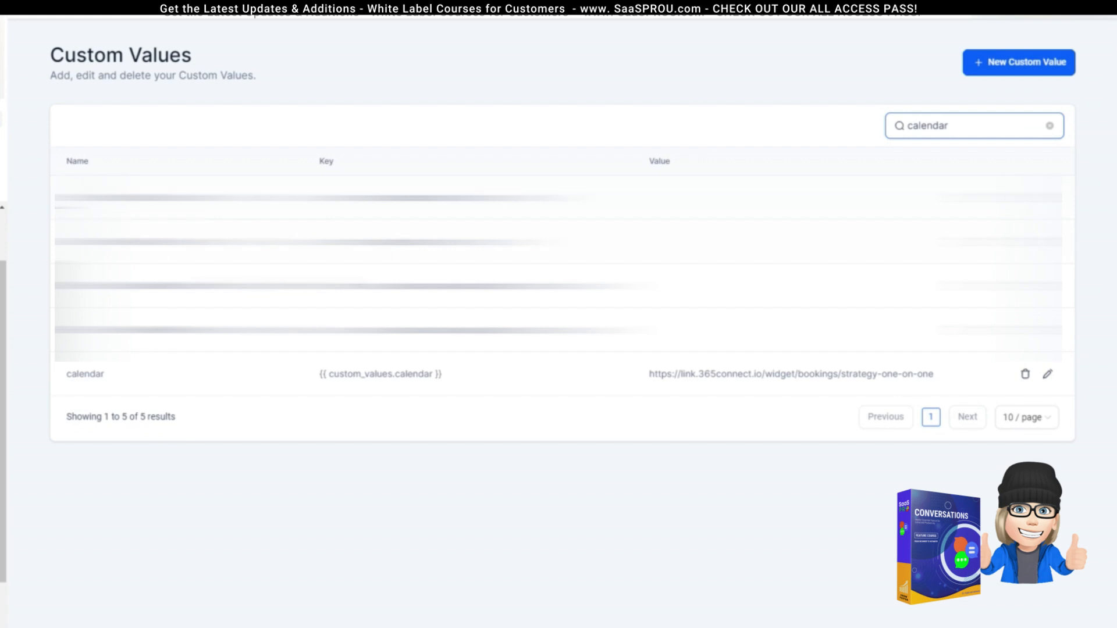
Step: Copy the key {{ custom_values.calendar }} from the calendar custom value's row
left_click_drag(76, 376, 1031, 377)
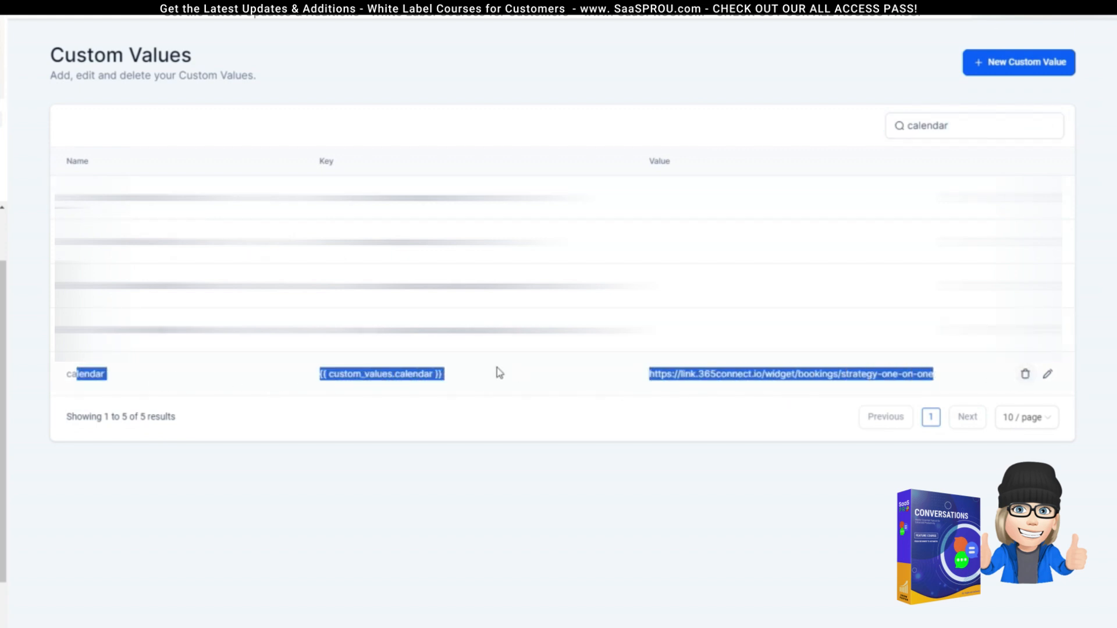
left_click(481, 383)
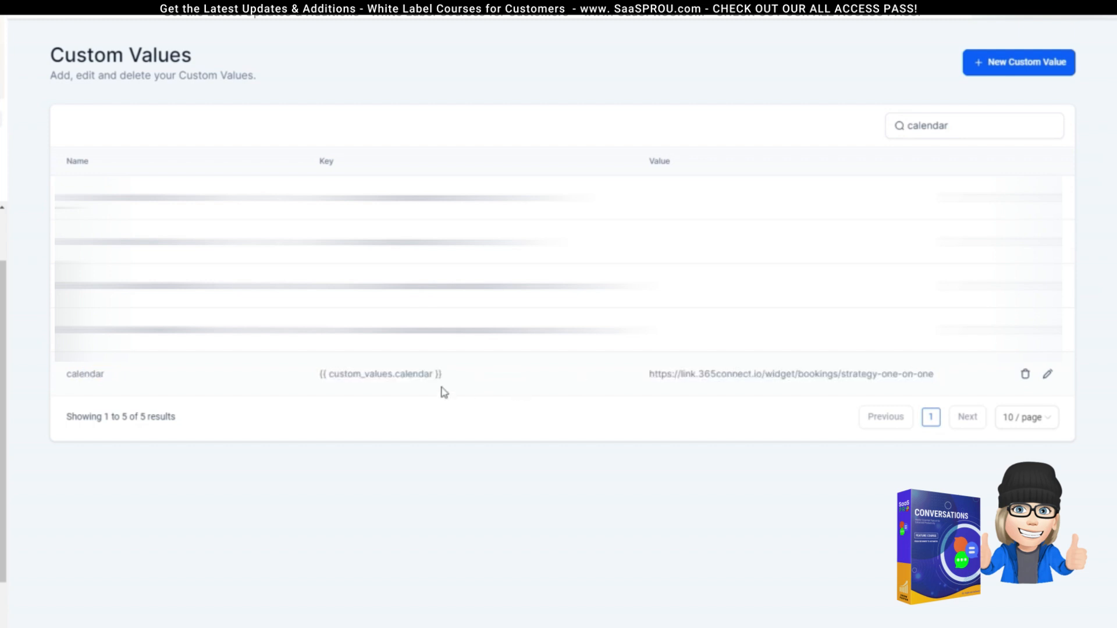
left_click_drag(447, 378, 316, 383)
right_click(332, 374)
left_click(386, 387)
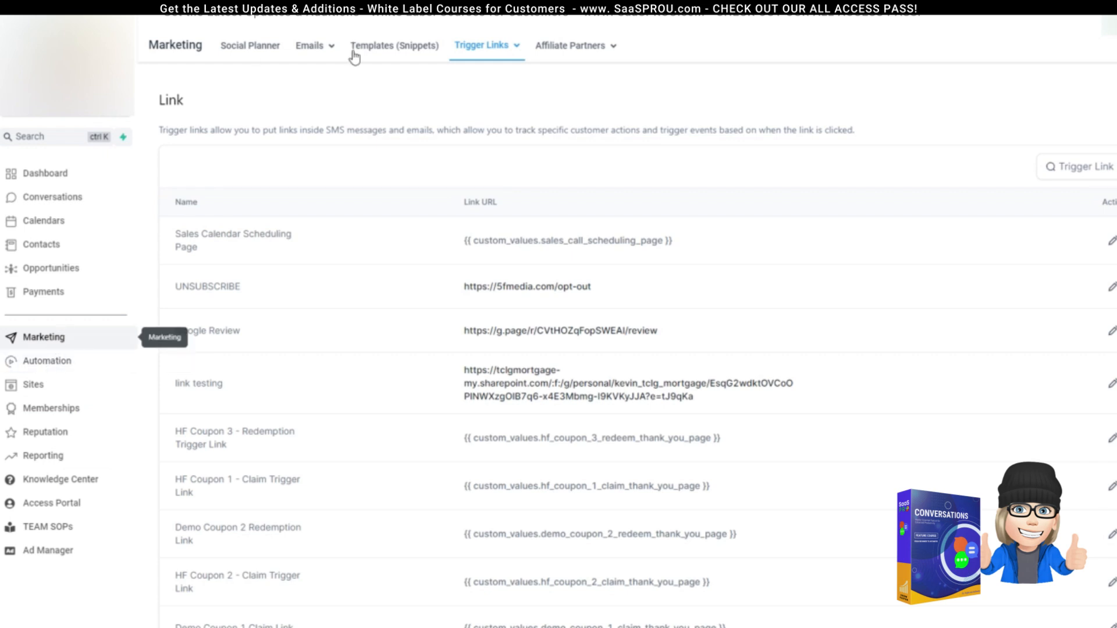
Step: Add a trigger link named "Calendar" that uses {{ custom_values.calendar }} as its link URL
left_click(1086, 88)
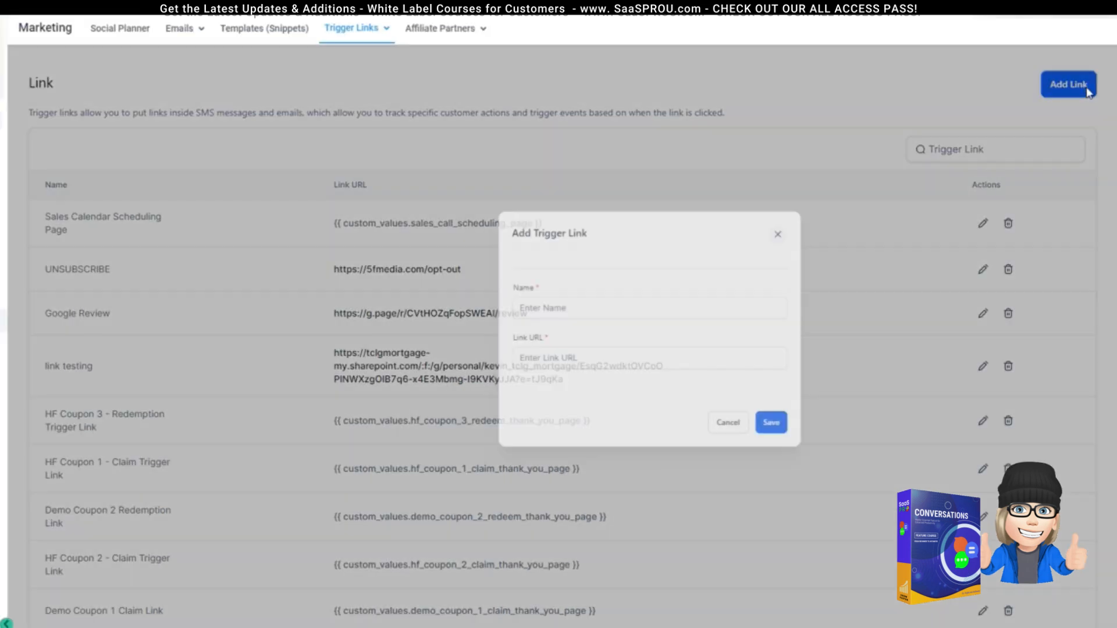
left_click(442, 349)
type("calendar")
left_click(449, 409)
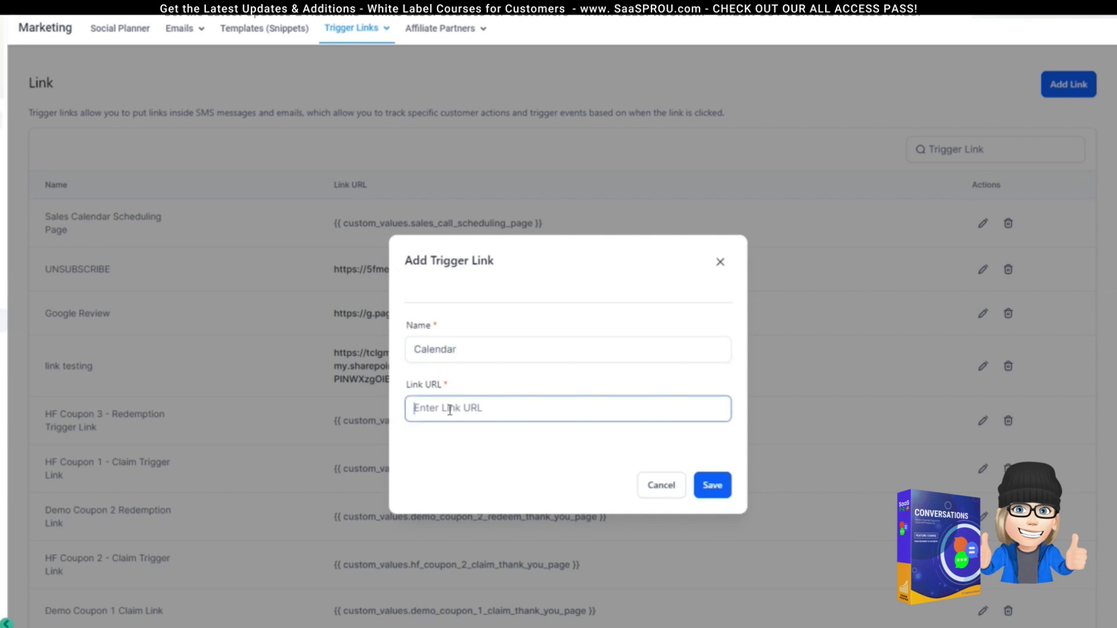
key("ctrl+v")
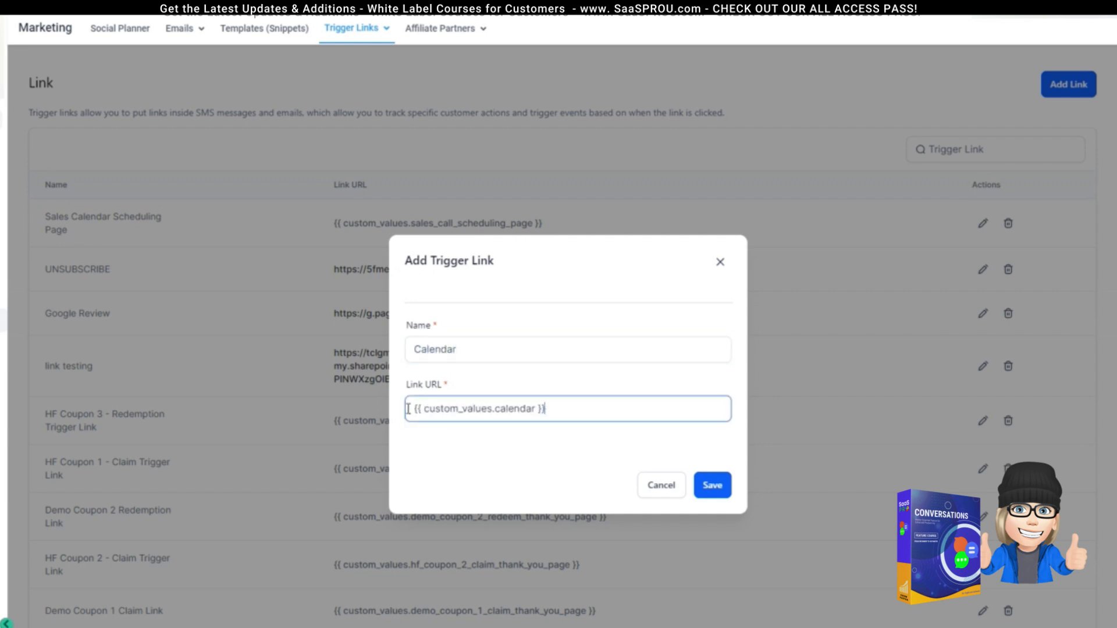
left_click(718, 491)
Step: Search the trigger links for "cale" and compare the Calendar entries that use direct URLs and custom values
left_click(963, 148)
type("cale")
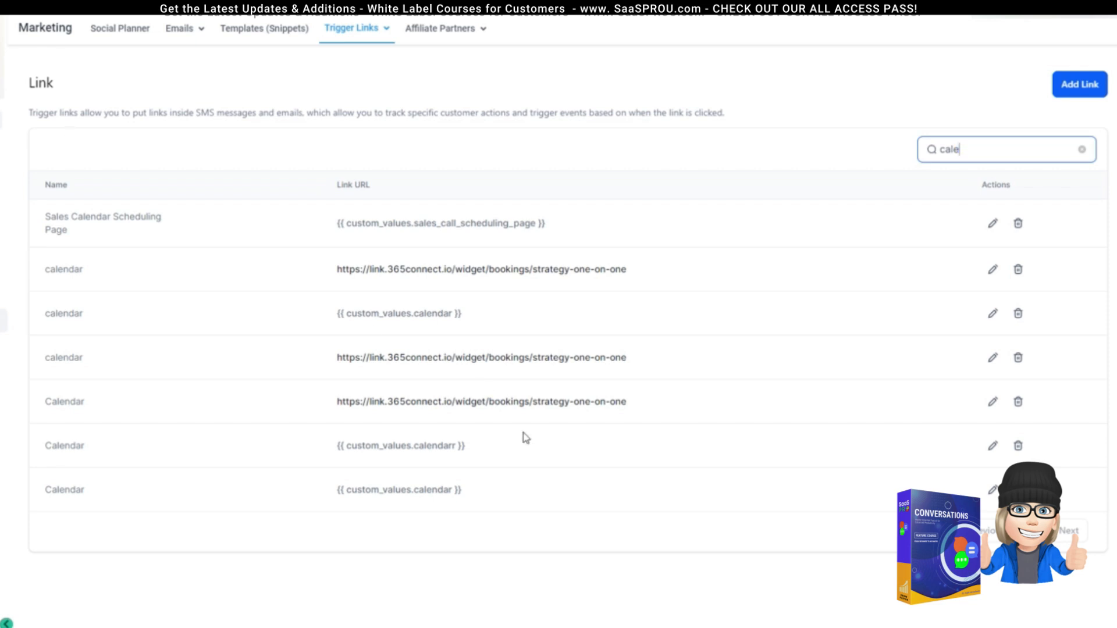
left_click_drag(466, 446, 44, 401)
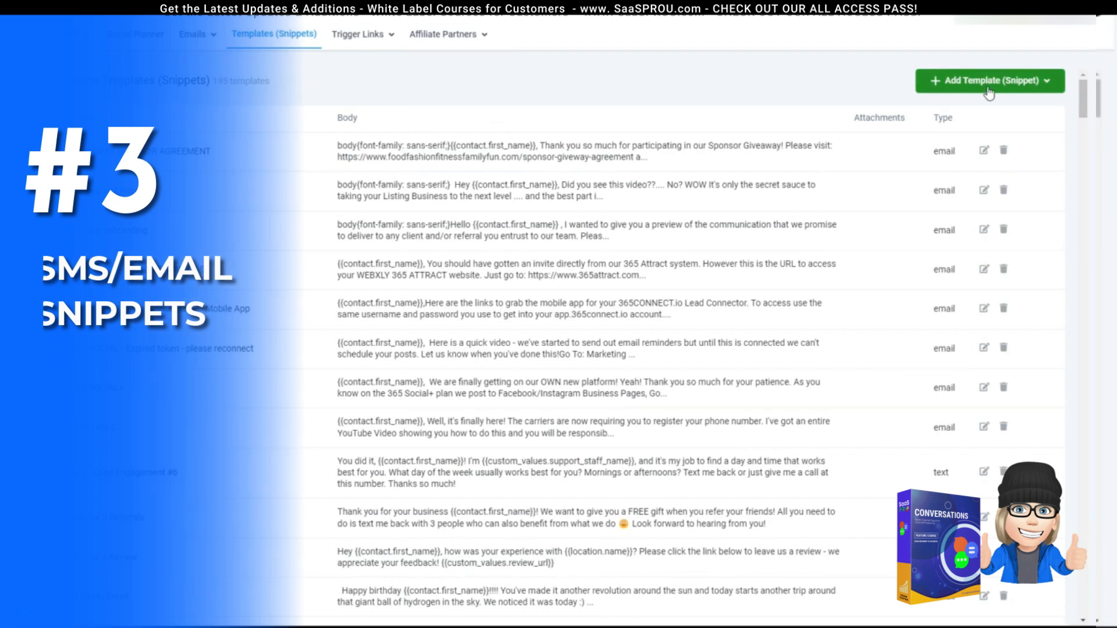
Step: Start a text template named "Calendar" with the message "{{contact.first_name}} This is my calendar Link. I'll see you soon!"
left_click(1042, 91)
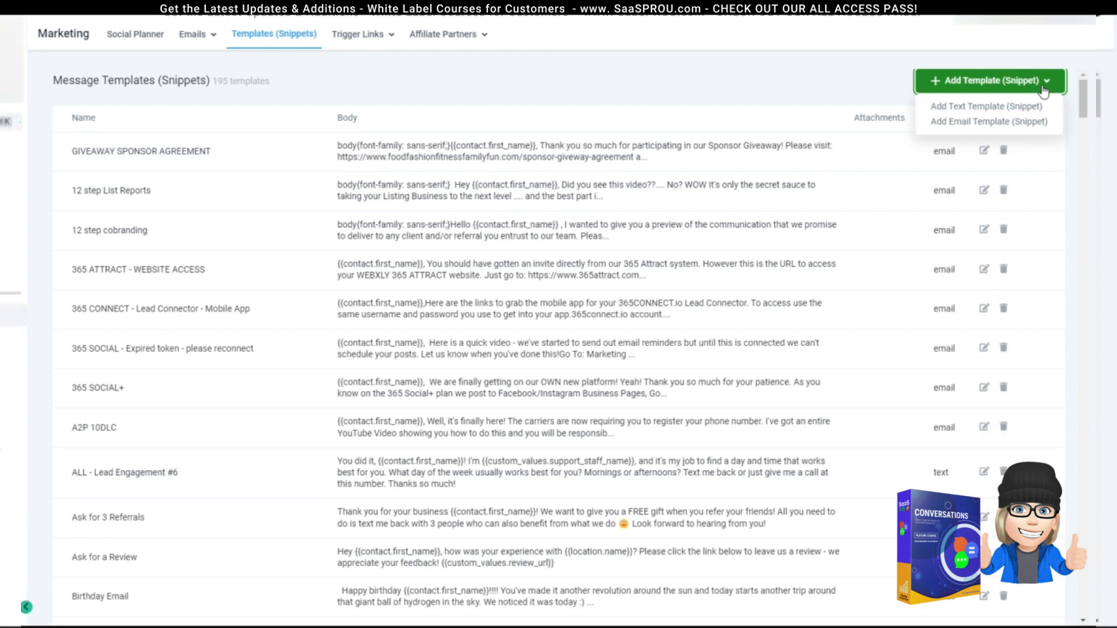
left_click(969, 108)
left_click(231, 116)
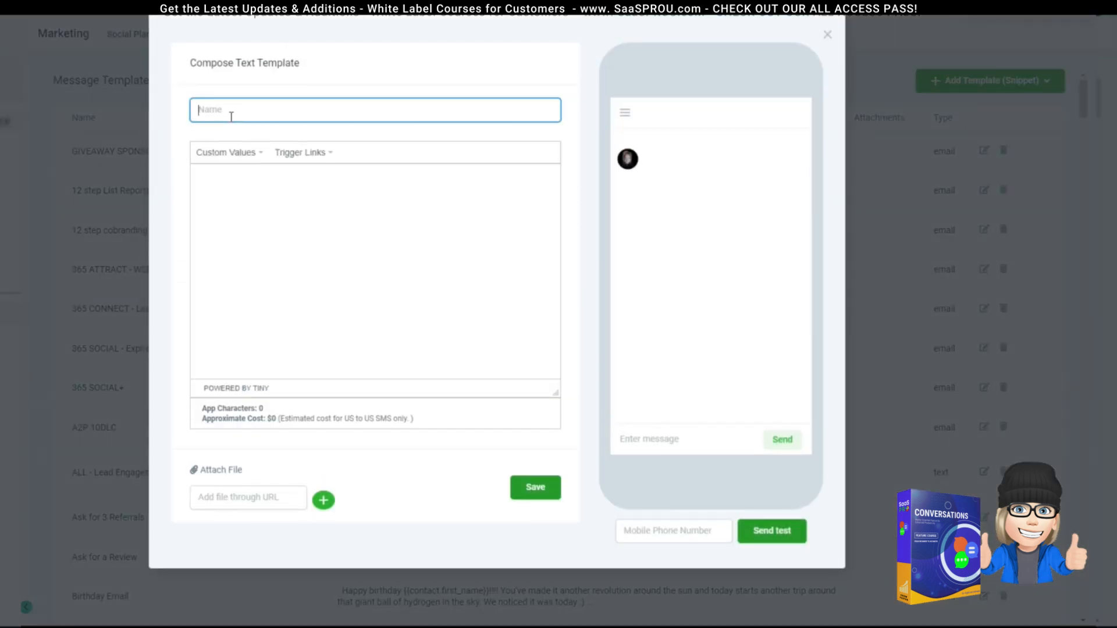
type("Calendar")
key("Tab")
key("ctrl+v")
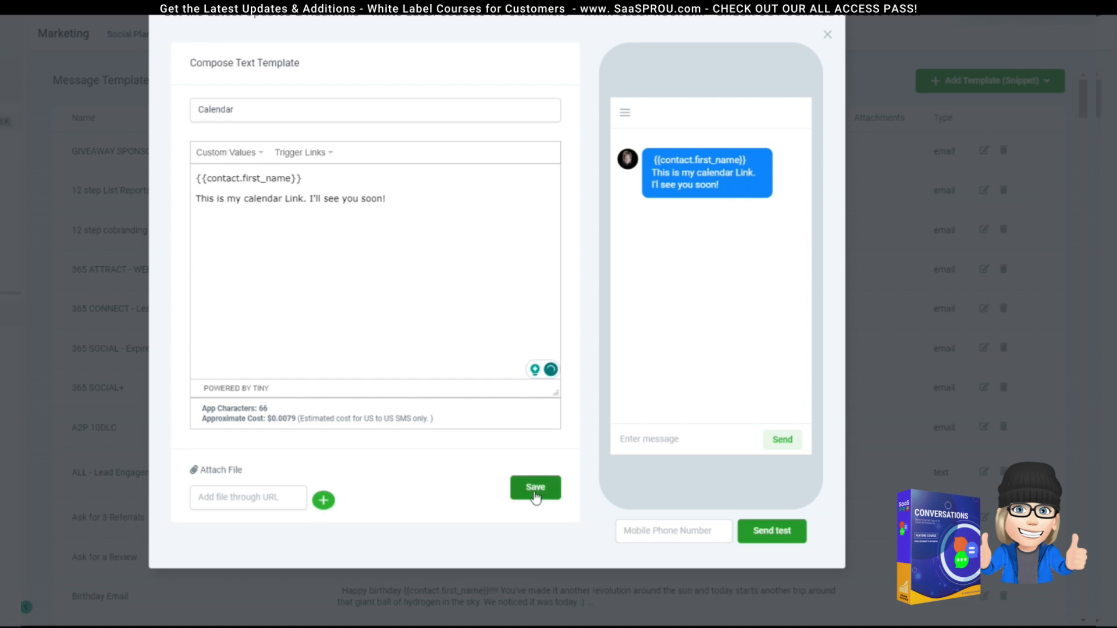
Step: Insert the first Calendar trigger link on a new line below the message and close the text template without saving
left_click_drag(393, 200, 309, 207)
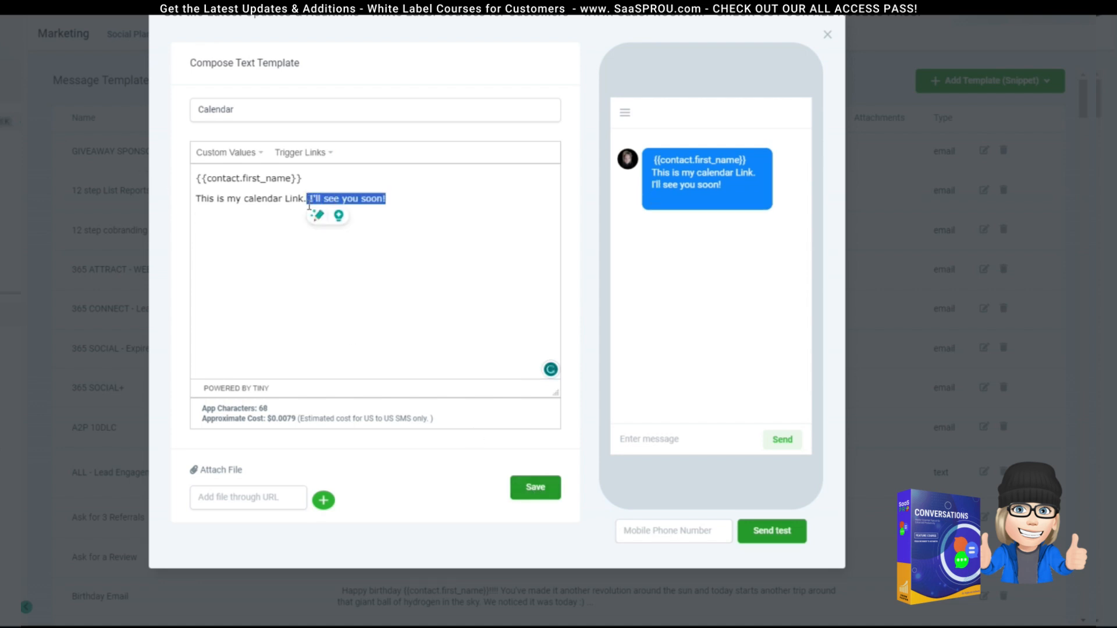
left_click(256, 219)
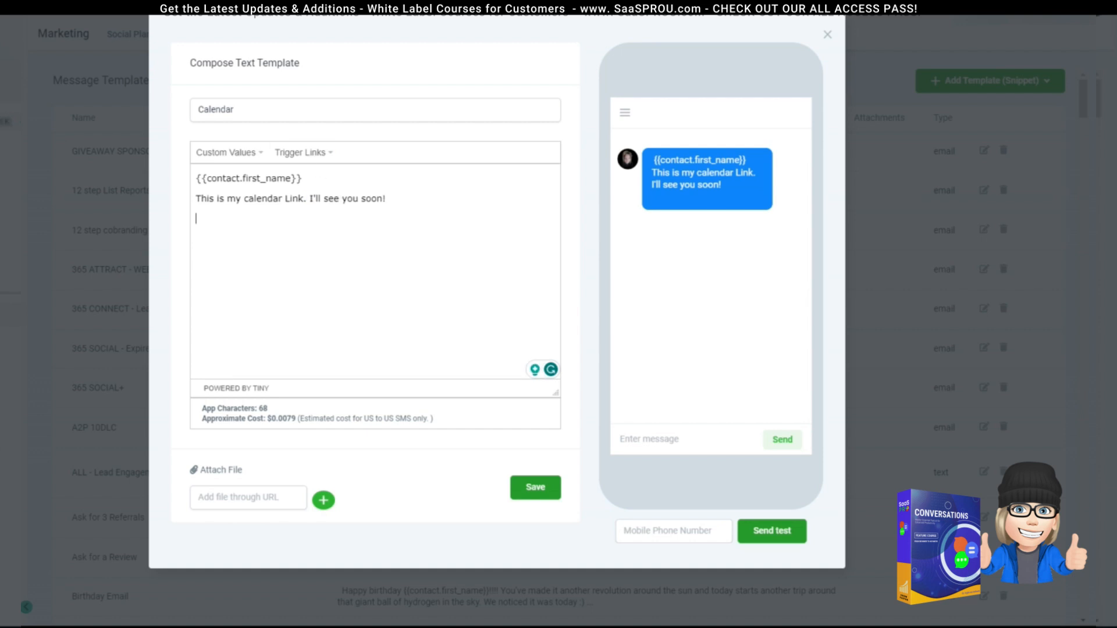
left_click(309, 153)
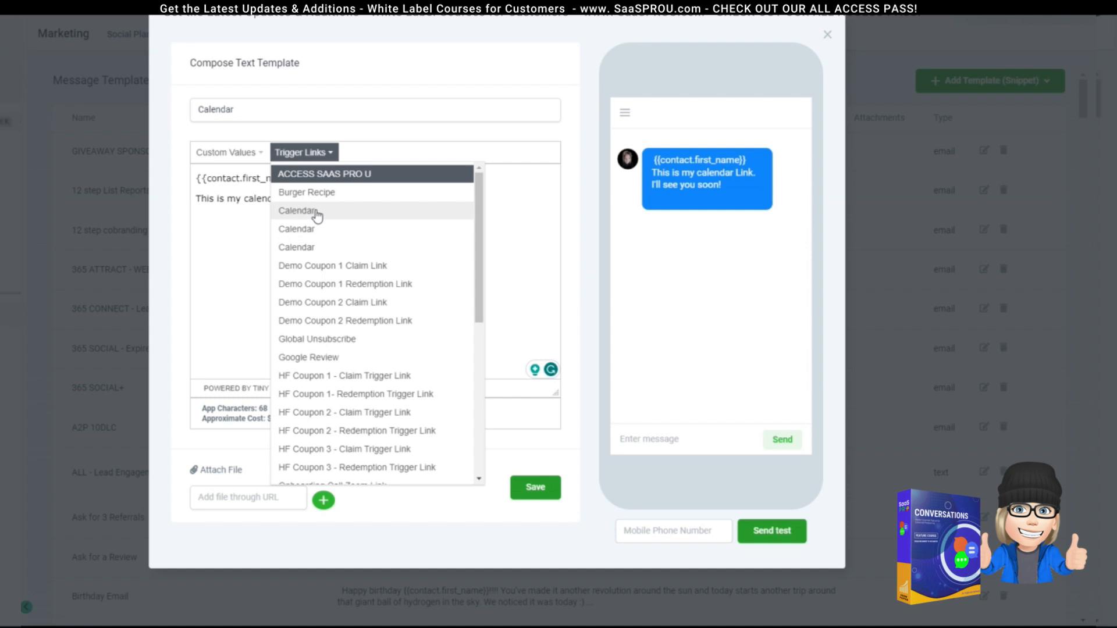
left_click(315, 212)
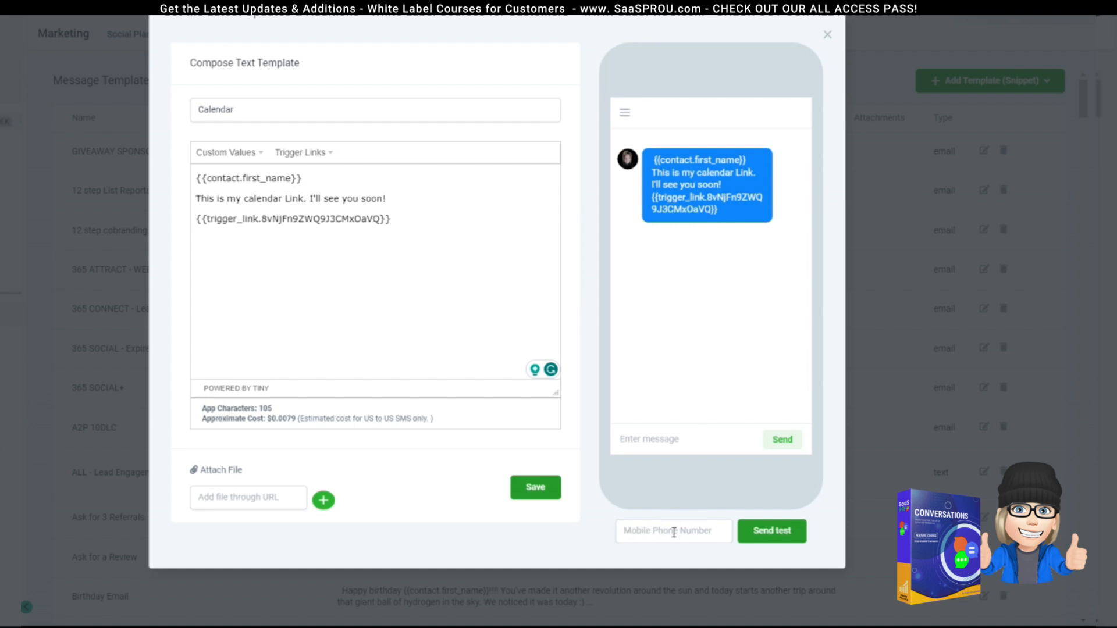
left_click(828, 38)
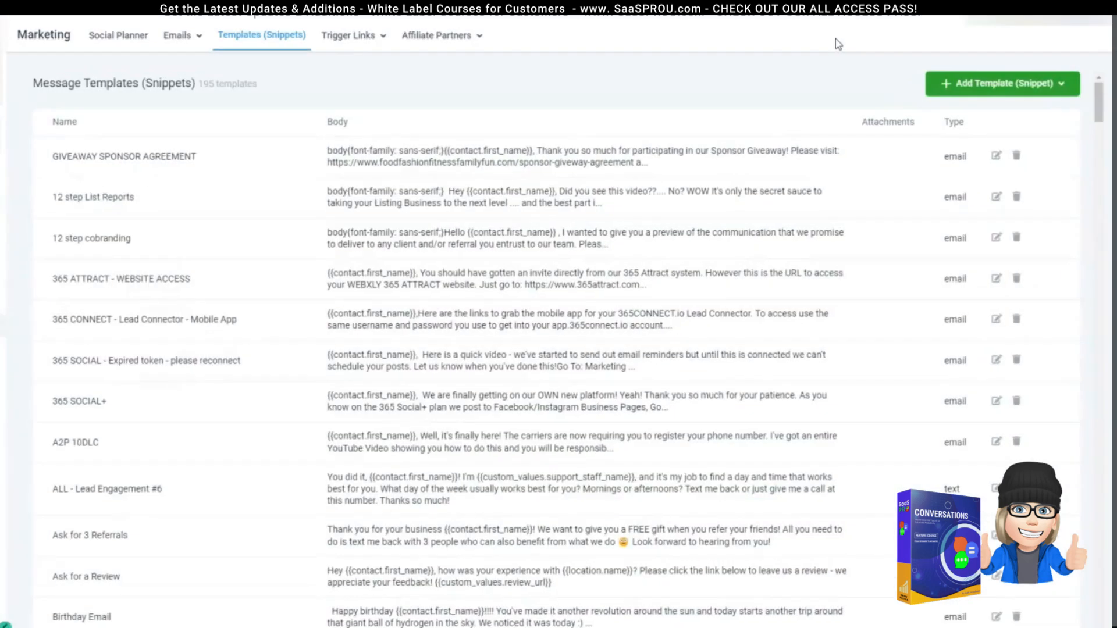
Step: Start an email template with "Calendar" as both its name and its subject
left_click(1057, 98)
left_click(1012, 126)
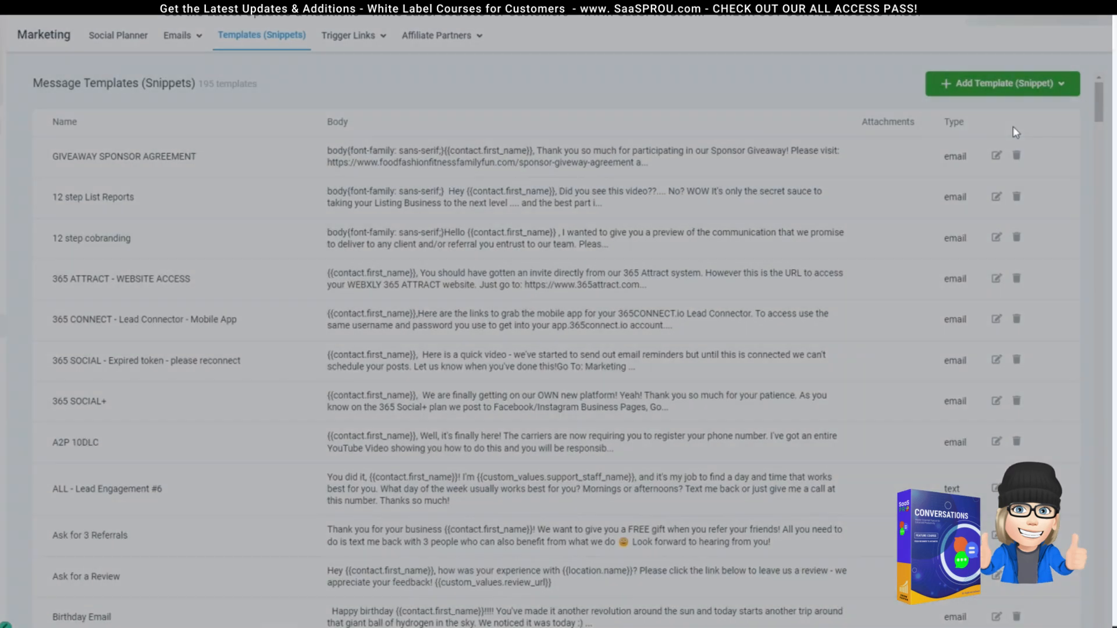
left_click(217, 117)
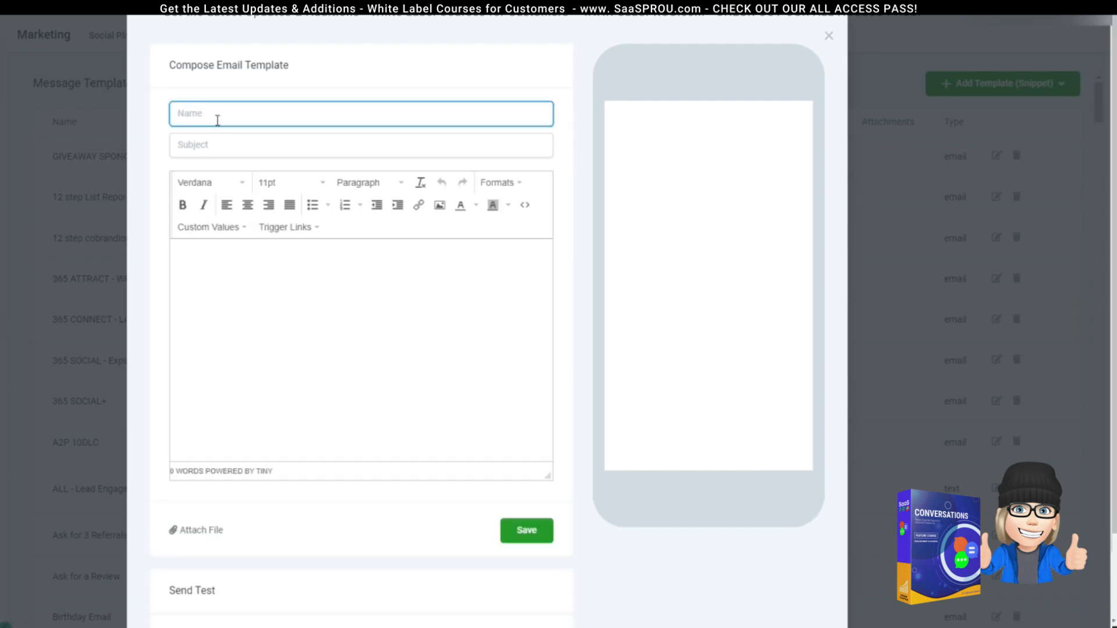
type("Calendar")
left_click(219, 140)
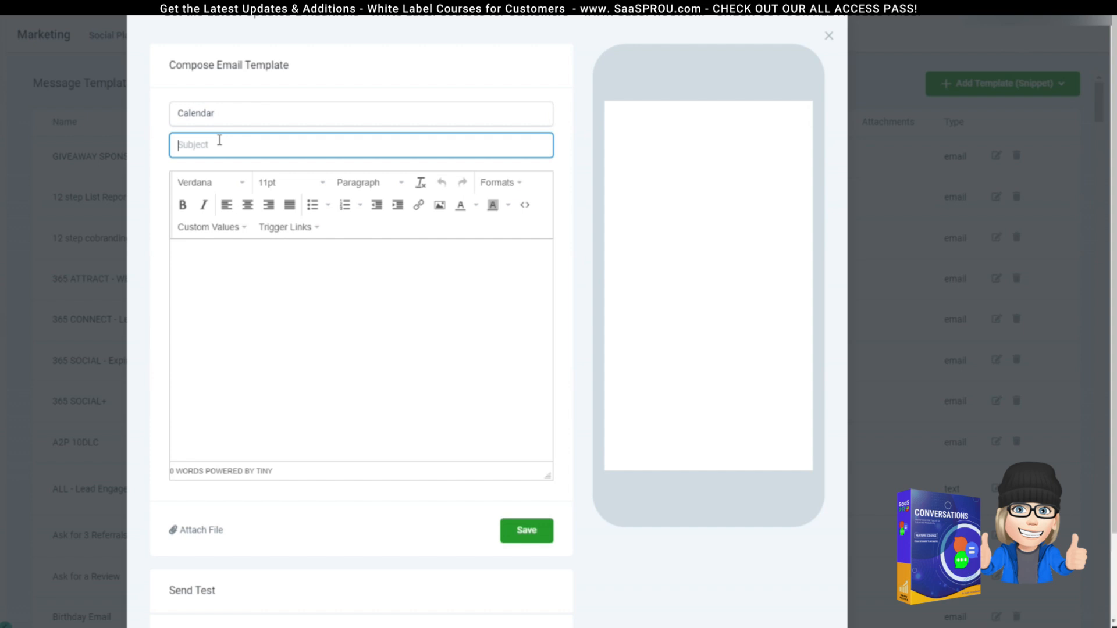
type("Calendar")
Step: Write the email body with the contact's first name custom value, a comma, and "Here is my link" on the following line
left_click(214, 288)
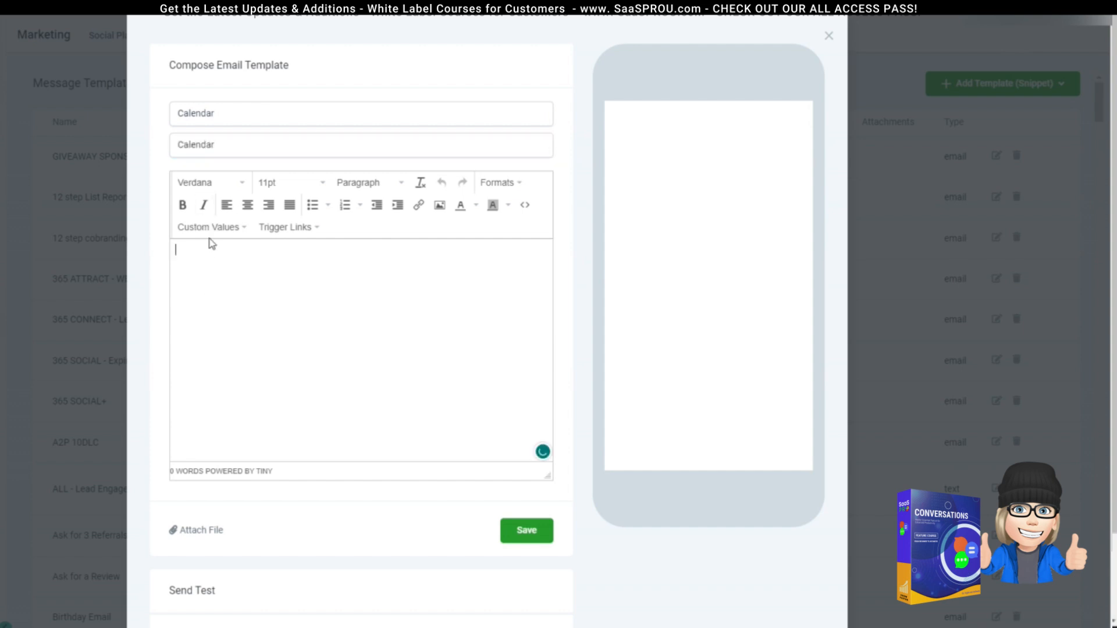
left_click(214, 232)
mouse_move(221, 251)
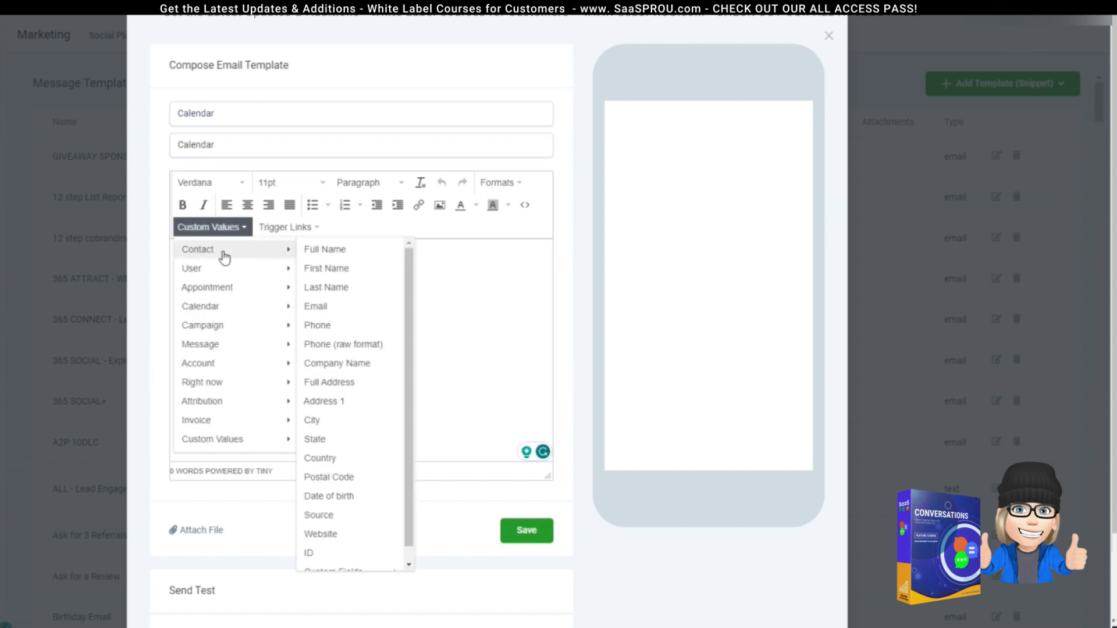
left_click(318, 269)
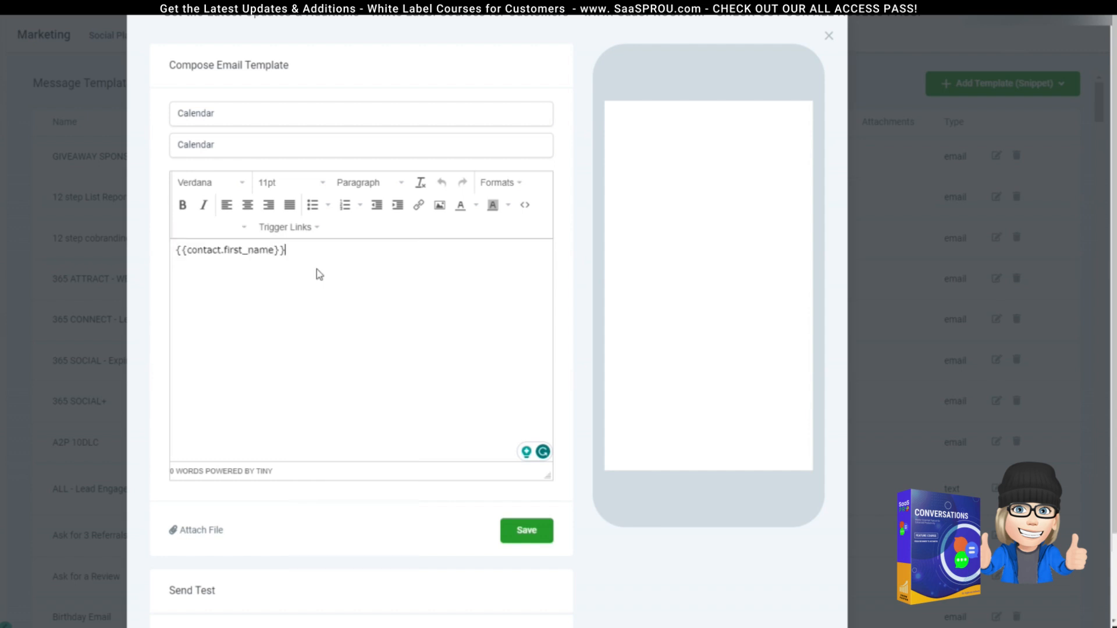
type("Here is my link")
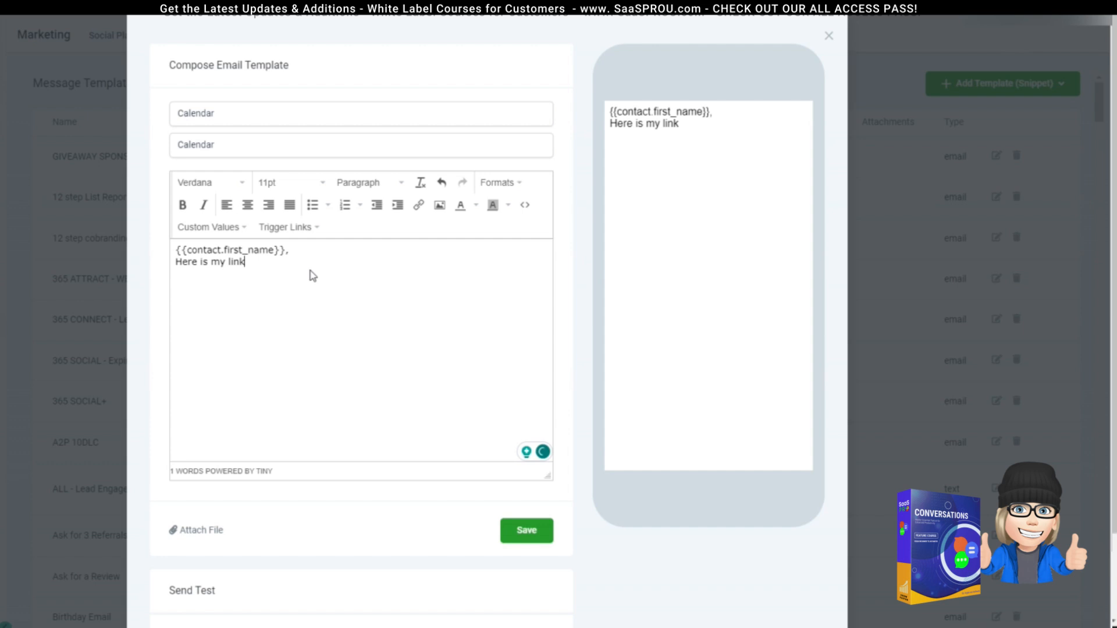
Step: Link the text "Here is my link" to the Calendar trigger link from the link list and close the email template without saving
left_click_drag(294, 262, 154, 267)
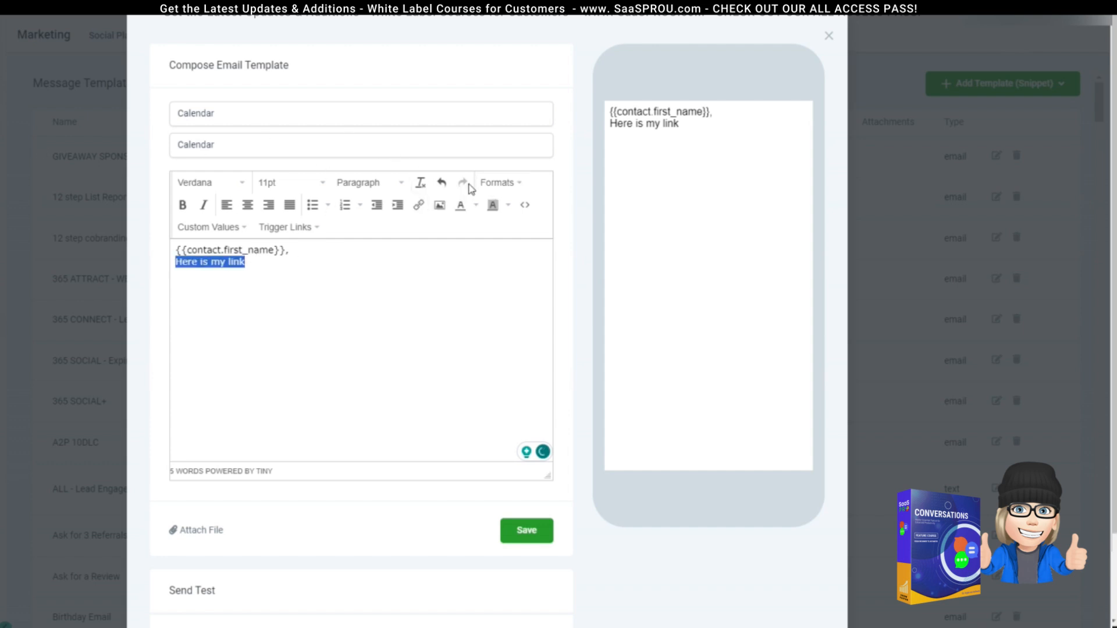
left_click(419, 207)
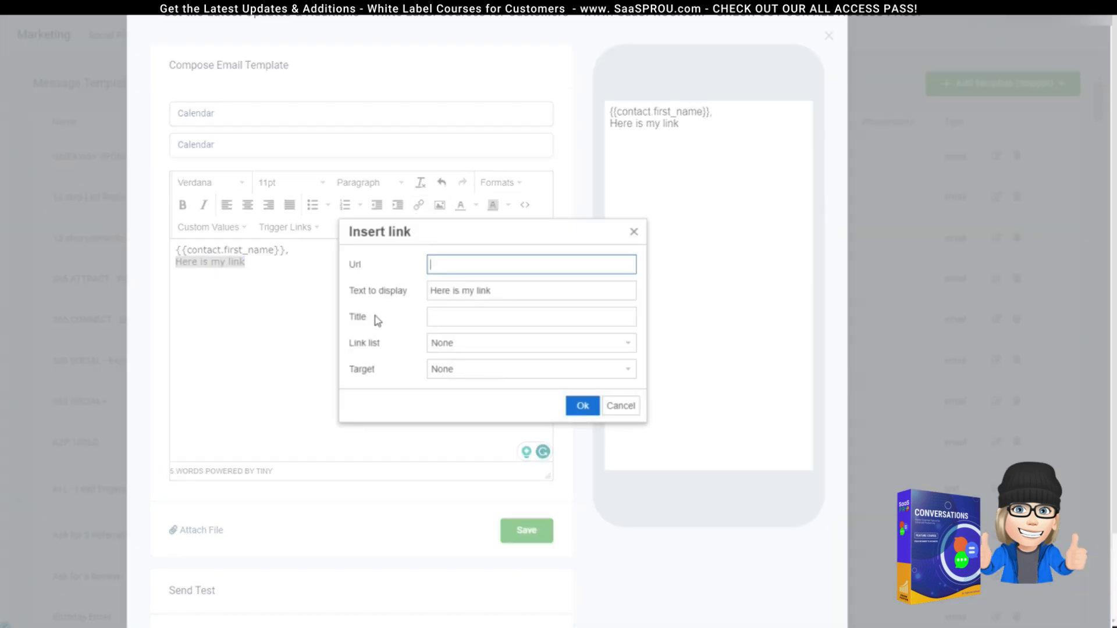
left_click(477, 373)
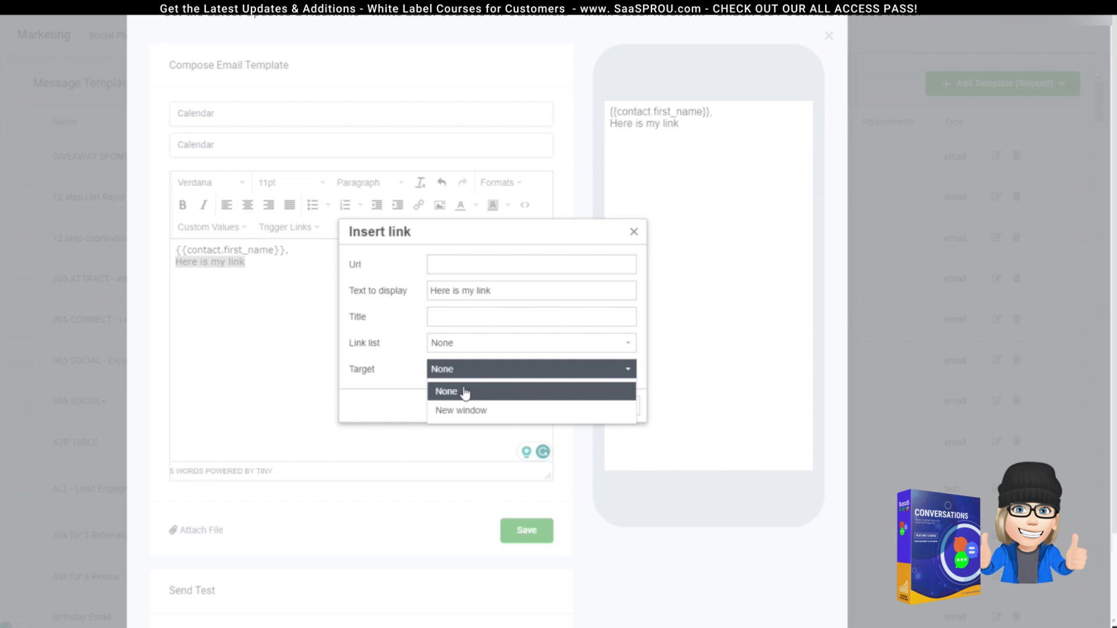
left_click(456, 348)
left_click(456, 348)
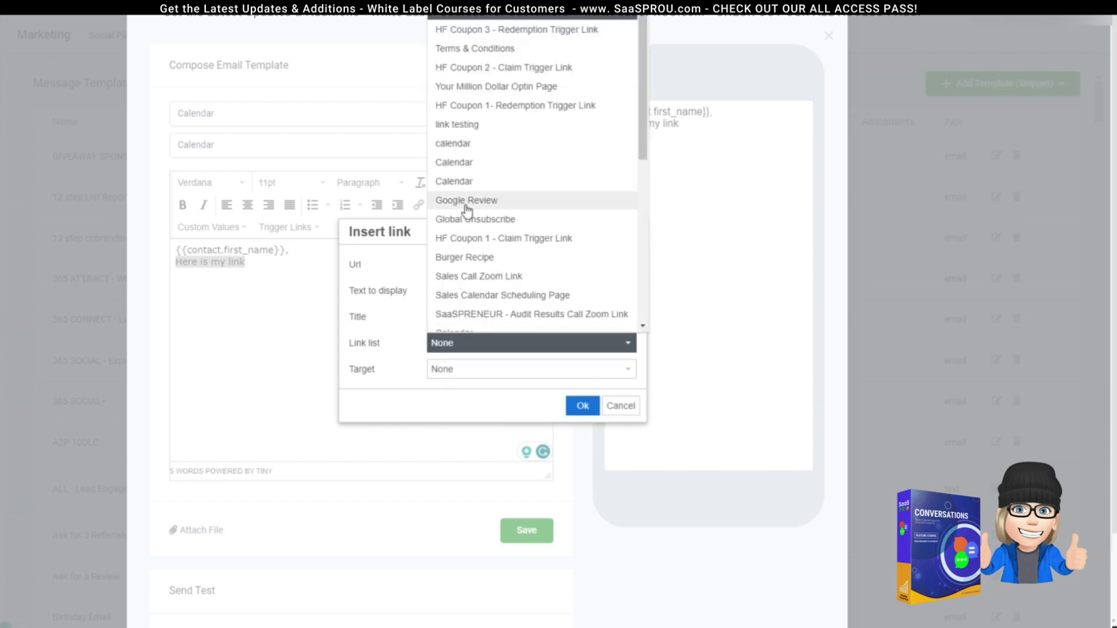
left_click(462, 163)
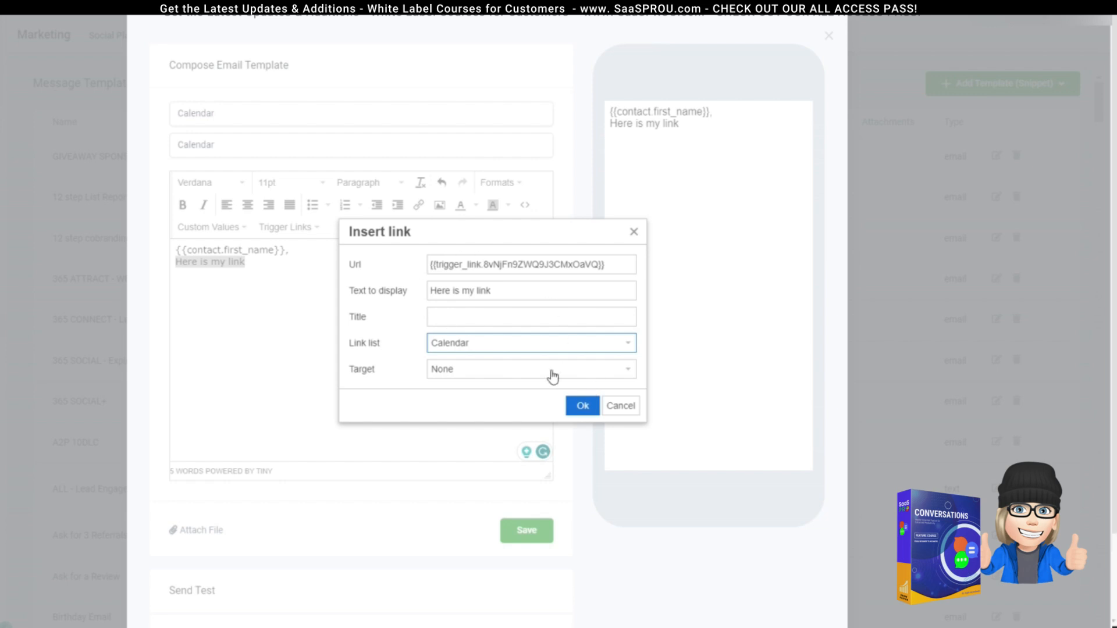
left_click(578, 408)
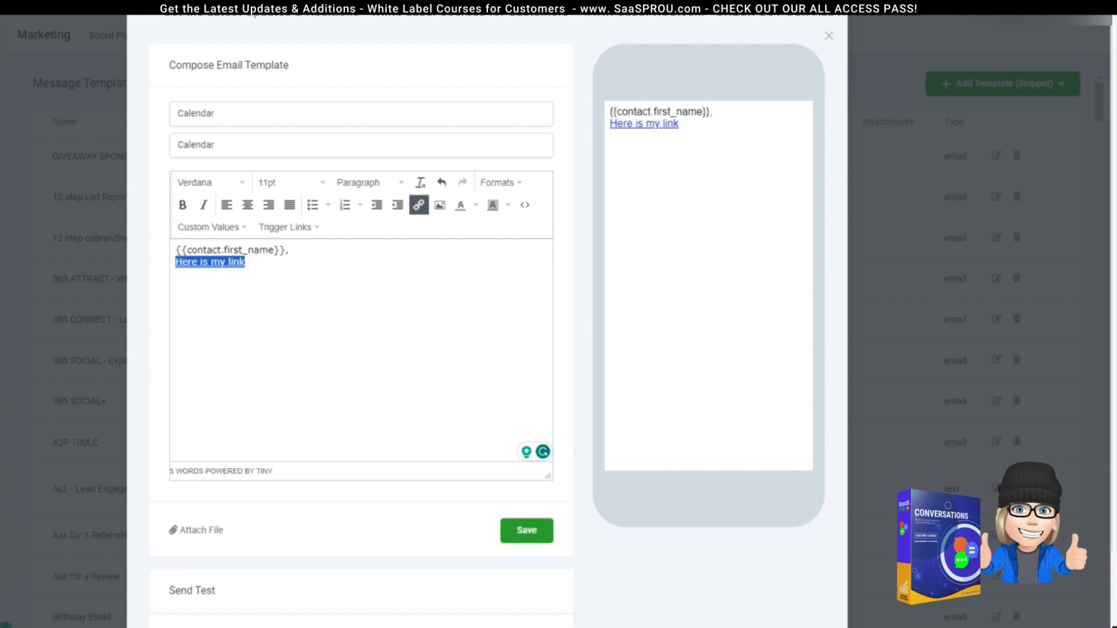
left_click(830, 36)
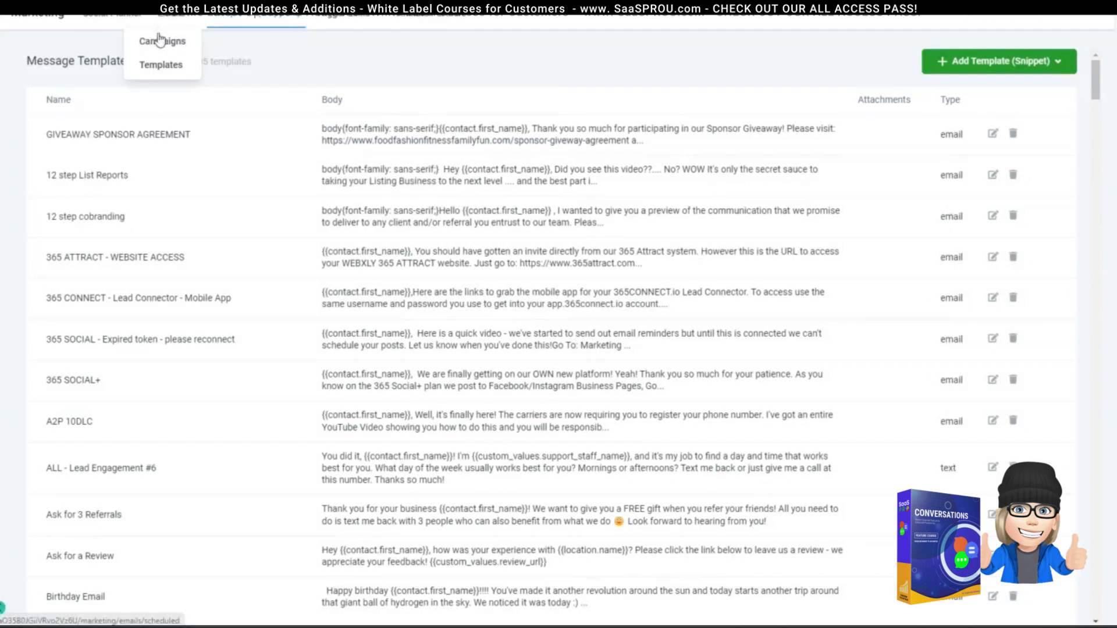
Step: Open the first Appointment Confirmation Email from the *APPOINTMENT REMINDERS folder of the marketing email templates
left_click(156, 69)
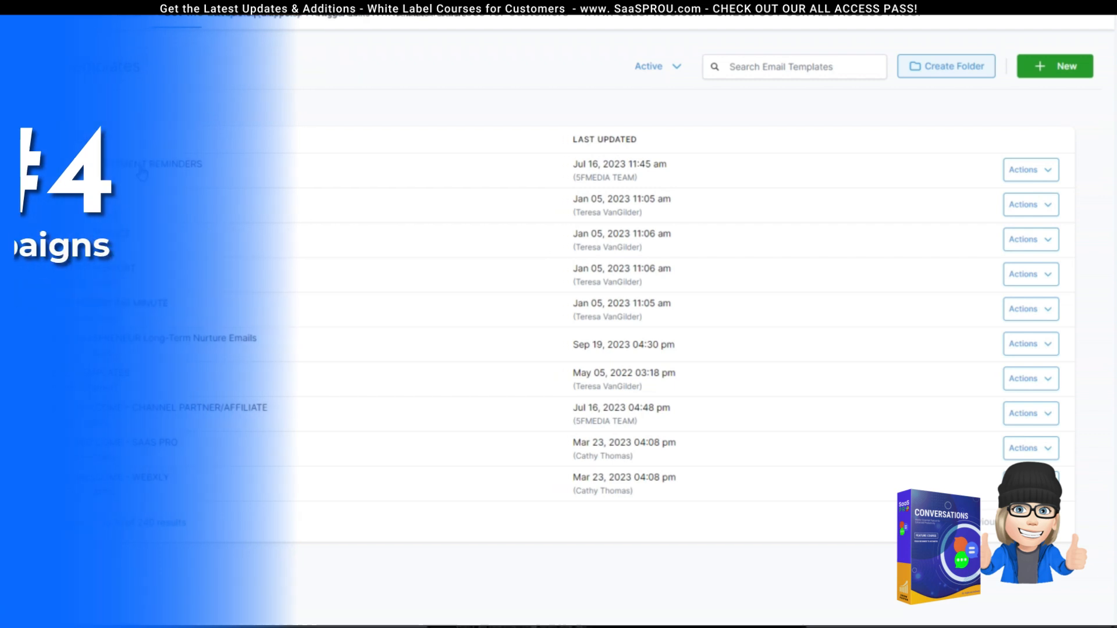
left_click(142, 165)
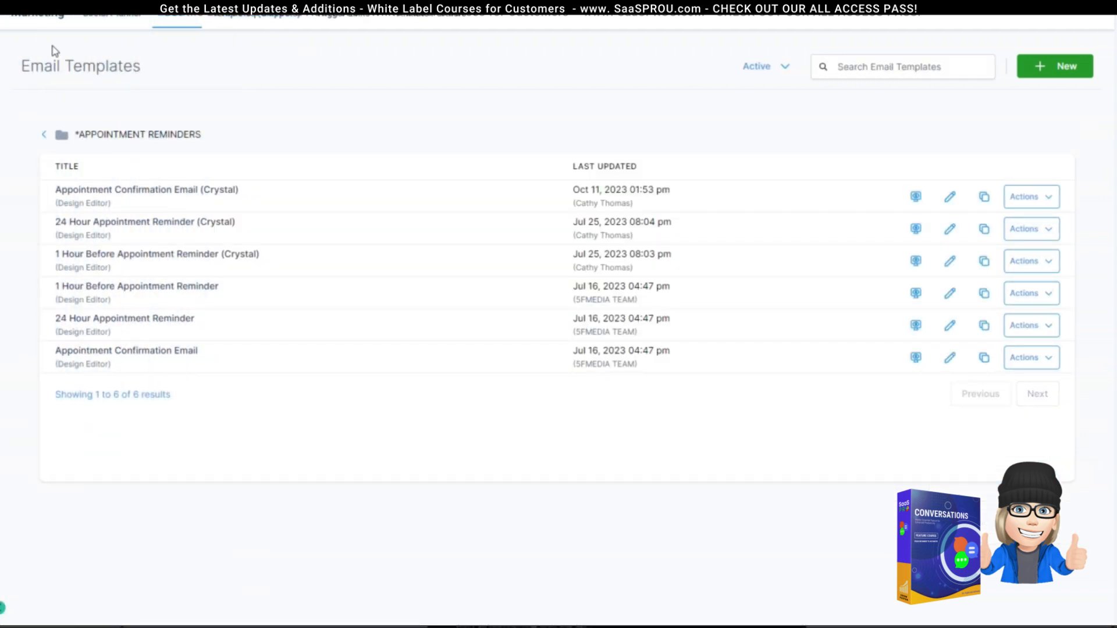
left_click(134, 194)
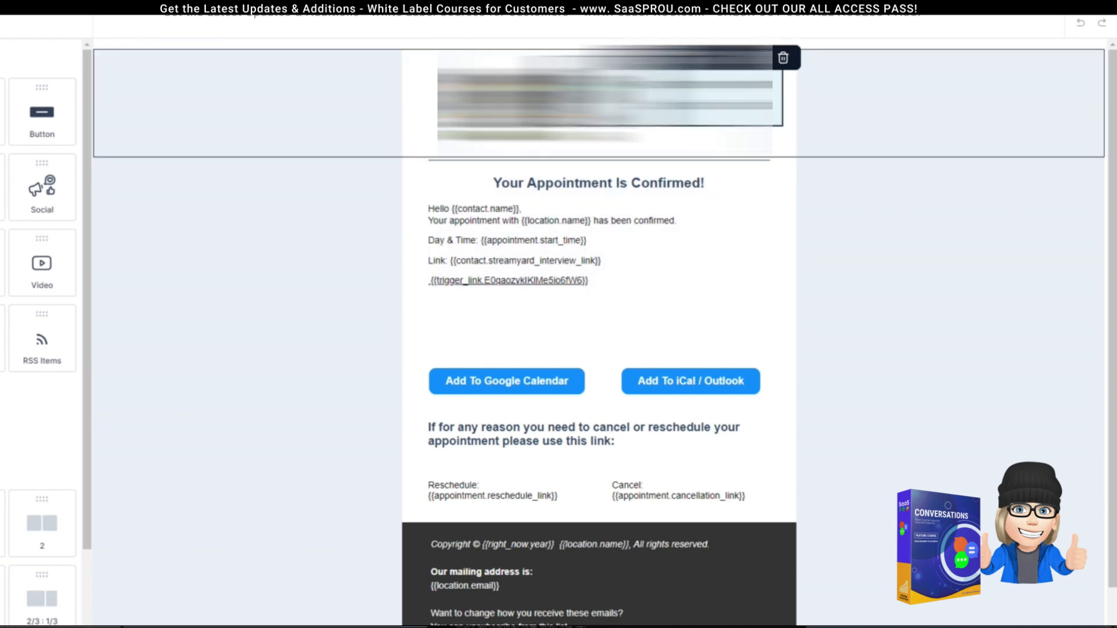
Step: Replace the raw trigger link code below the interview link line with the word "Direction"
left_click_drag(621, 283, 426, 292)
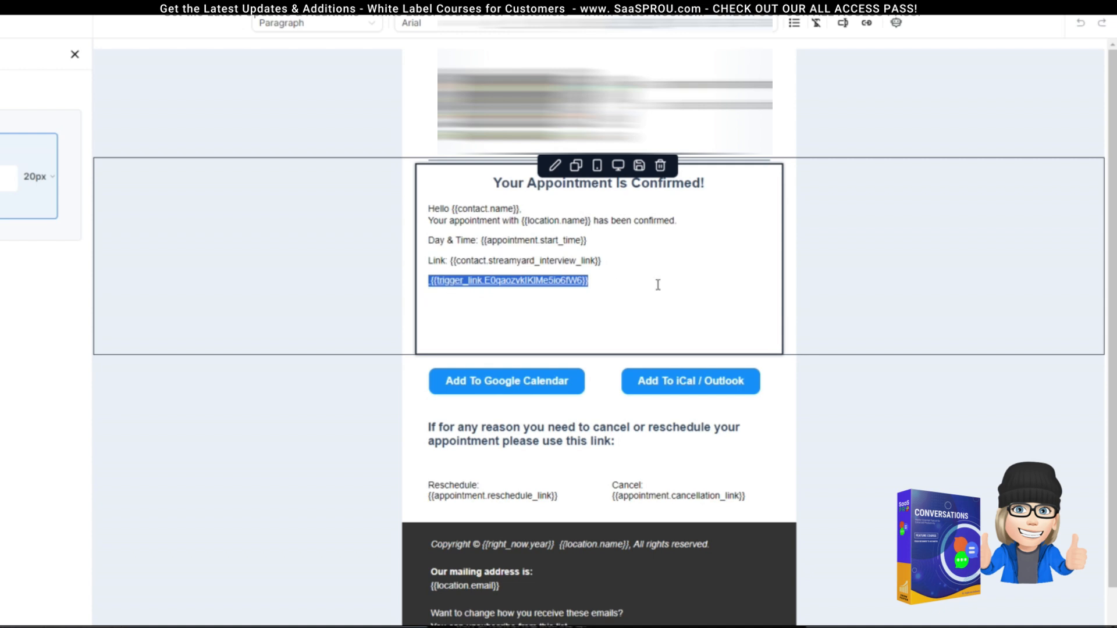
left_click_drag(606, 263, 449, 262)
left_click_drag(598, 283, 431, 281)
key("BackSpace")
type("direrections")
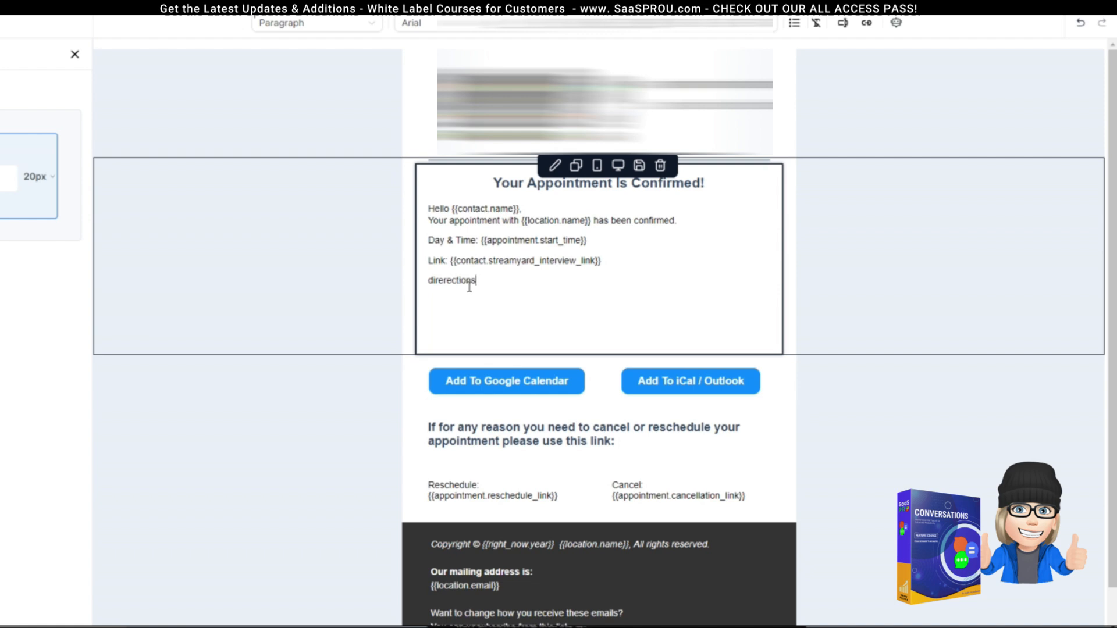
left_click_drag(472, 284, 428, 286)
type("D")
Step: Link the word "Direction" to the Calendar trigger link from the link list, opening in a new window
left_click_drag(468, 283, 428, 281)
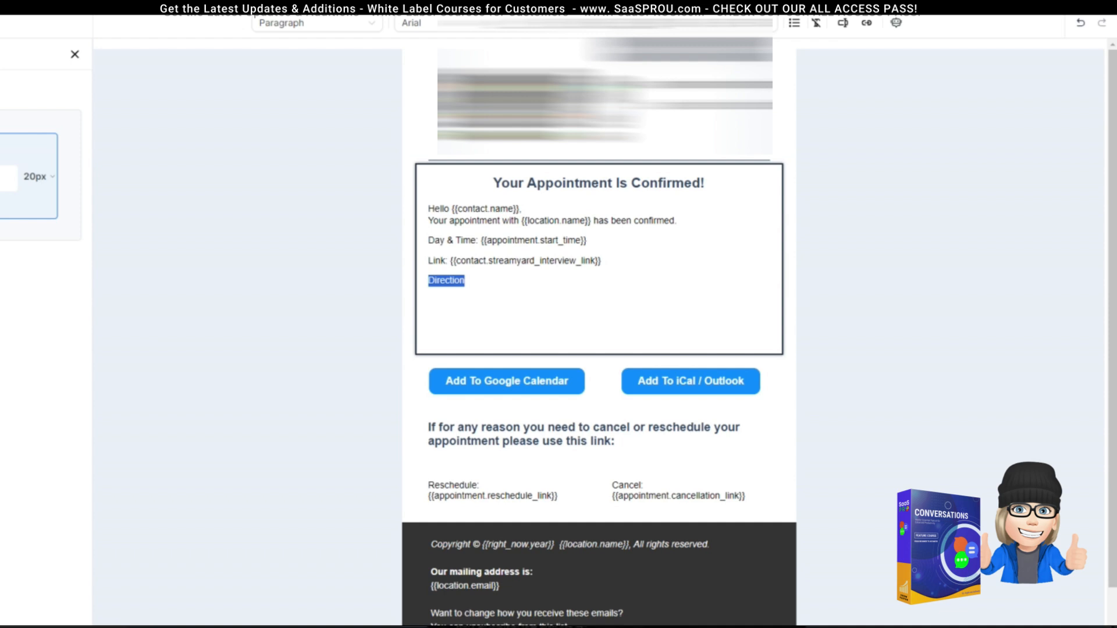
left_click(867, 23)
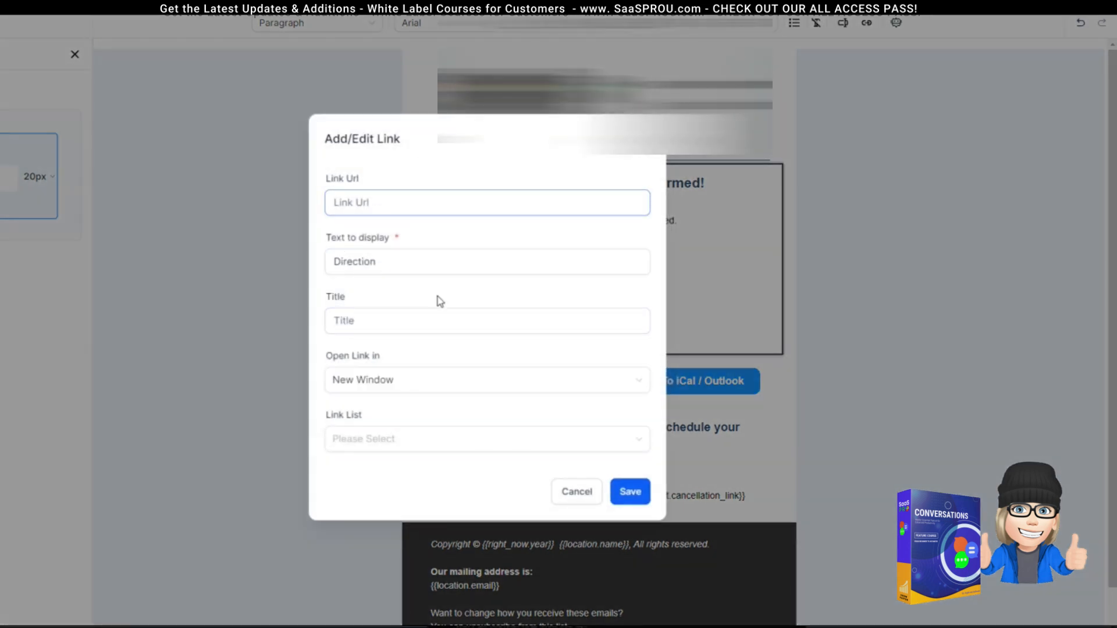
left_click(382, 441)
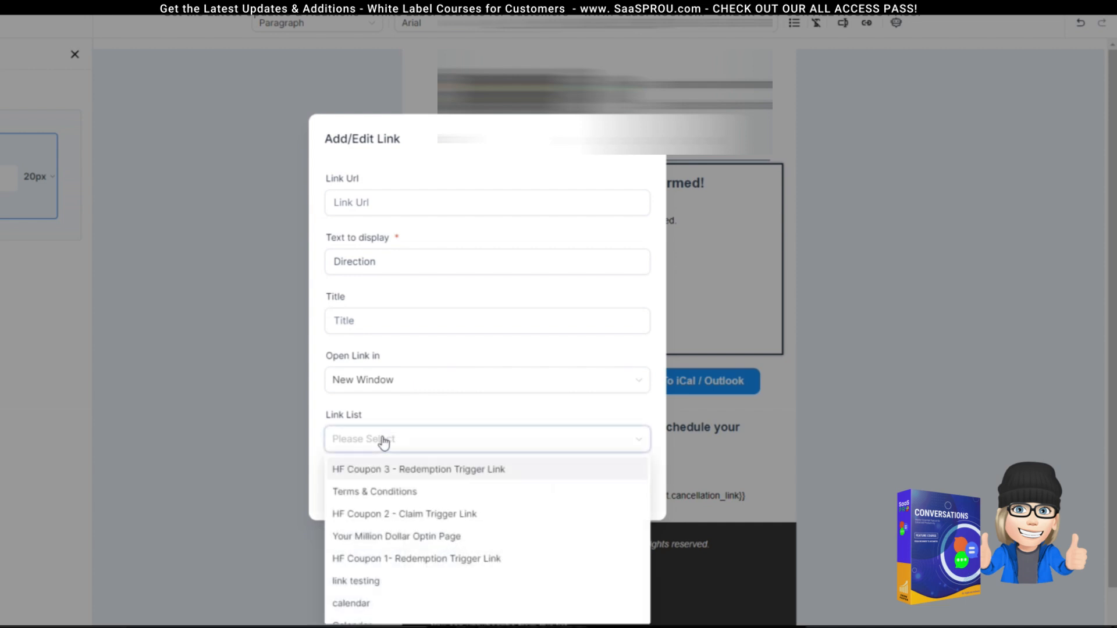
scroll(402, 522, "down", 2)
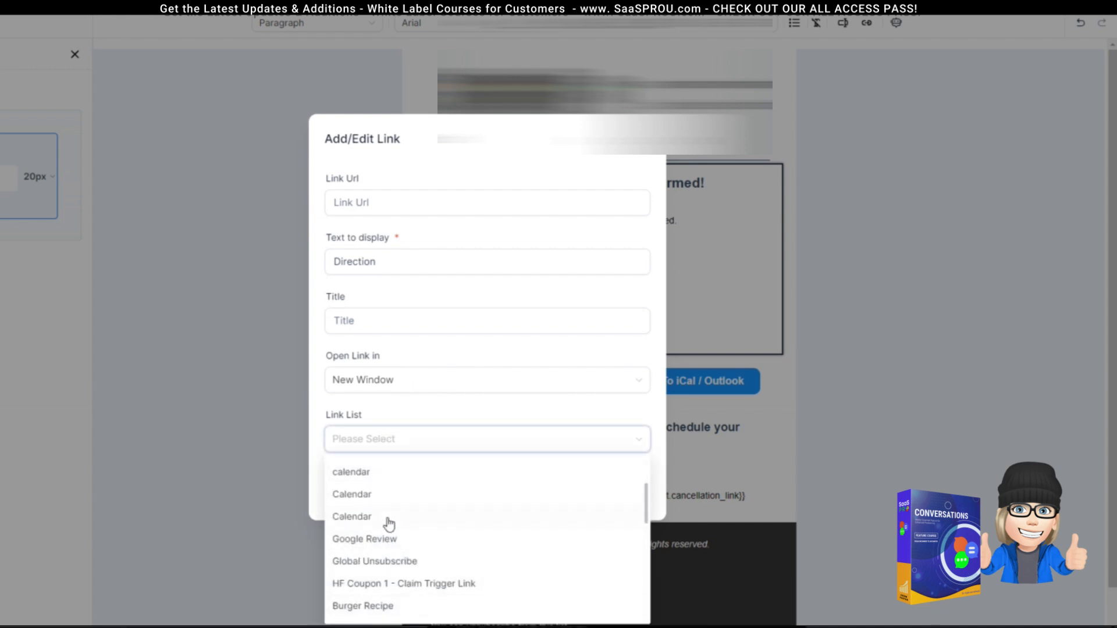
left_click(369, 495)
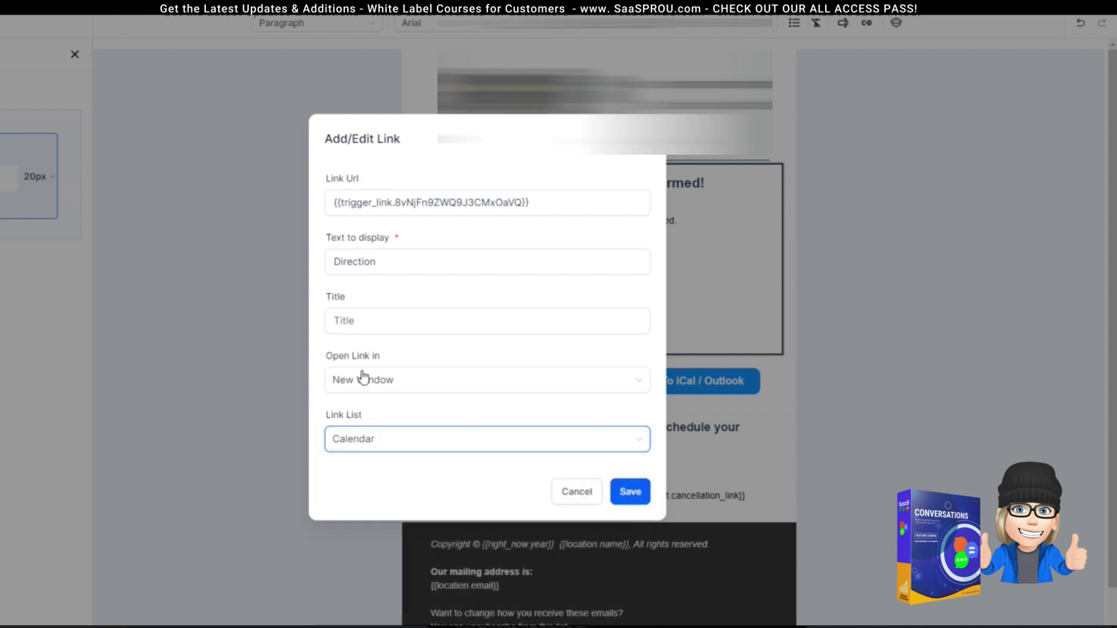
left_click(623, 499)
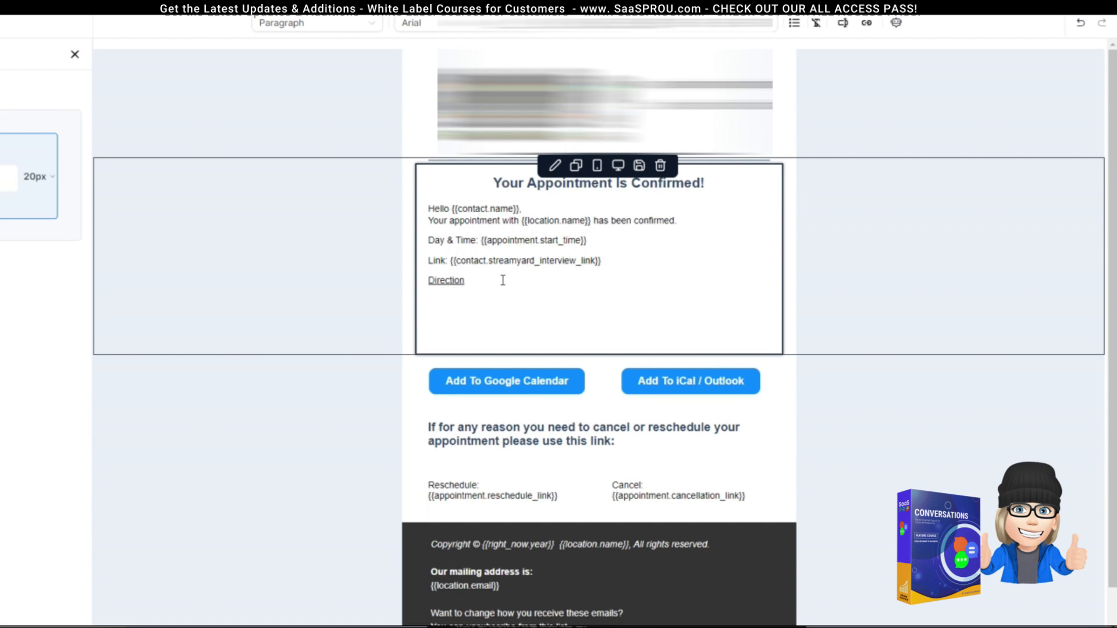
Step: Link the footer text "unsubscribe from this list." to the UNSUBSCRIBE trigger link, opening in a new window, and save the link
scroll(518, 326, "down", 1)
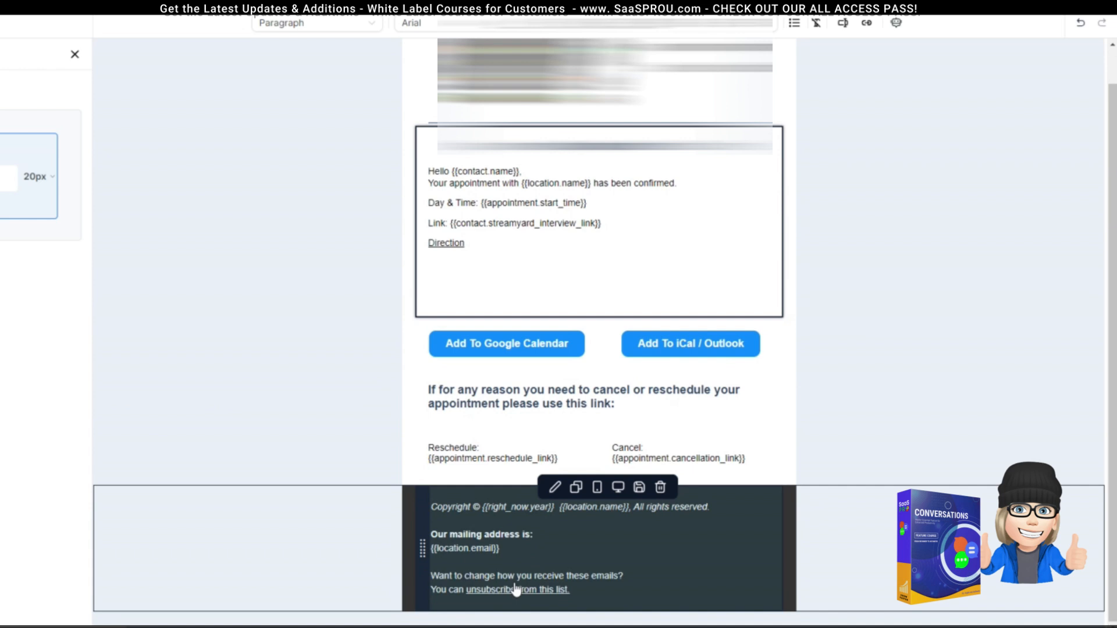
left_click(581, 593)
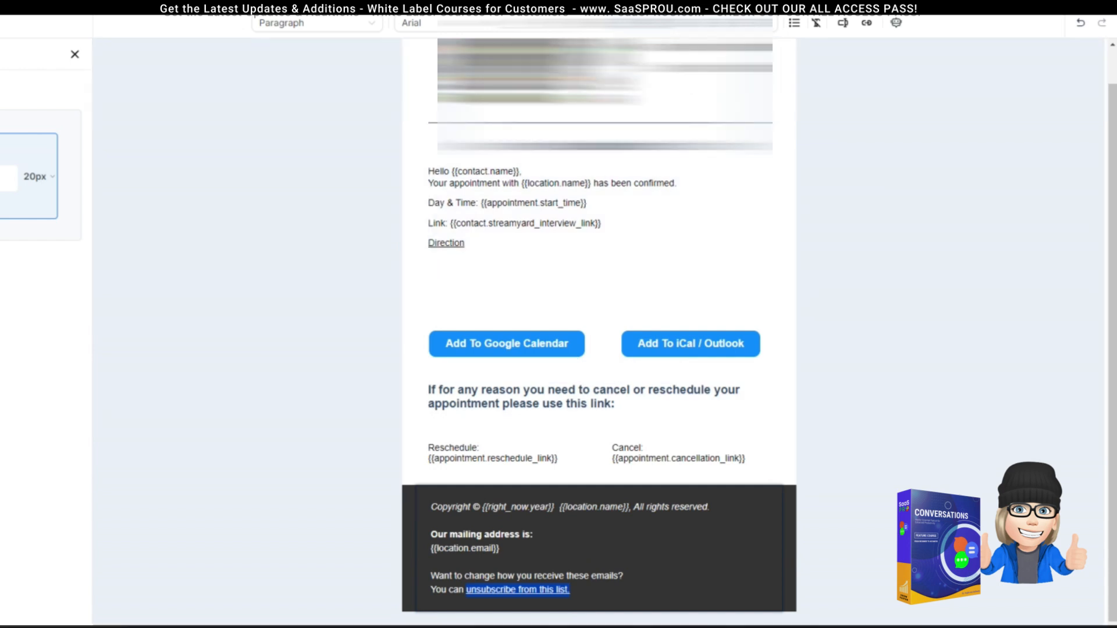
left_click(867, 24)
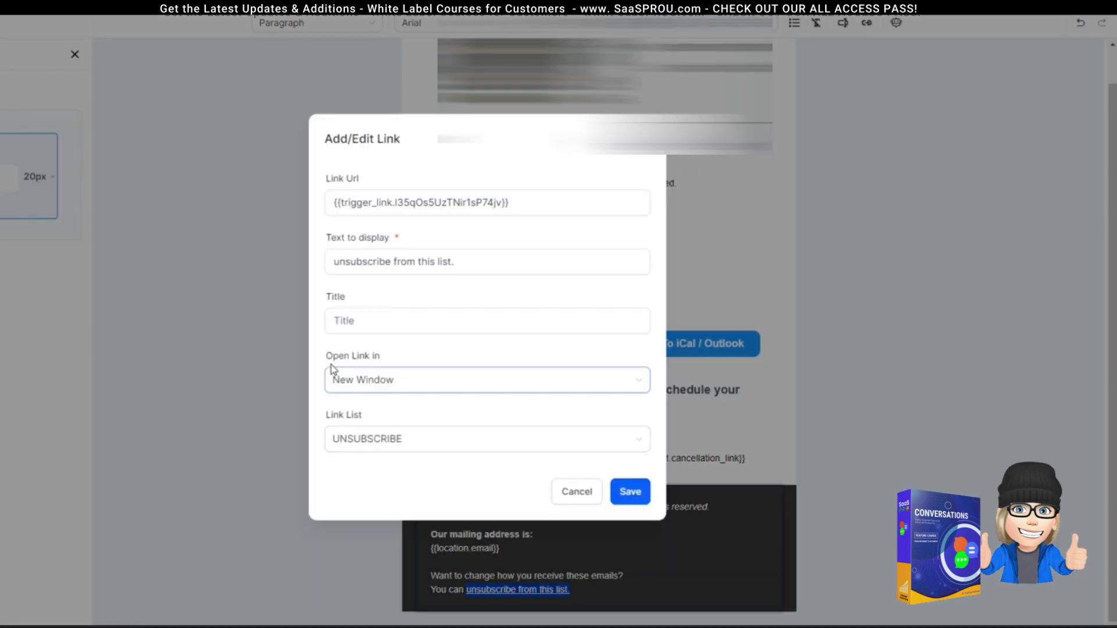
left_click(387, 443)
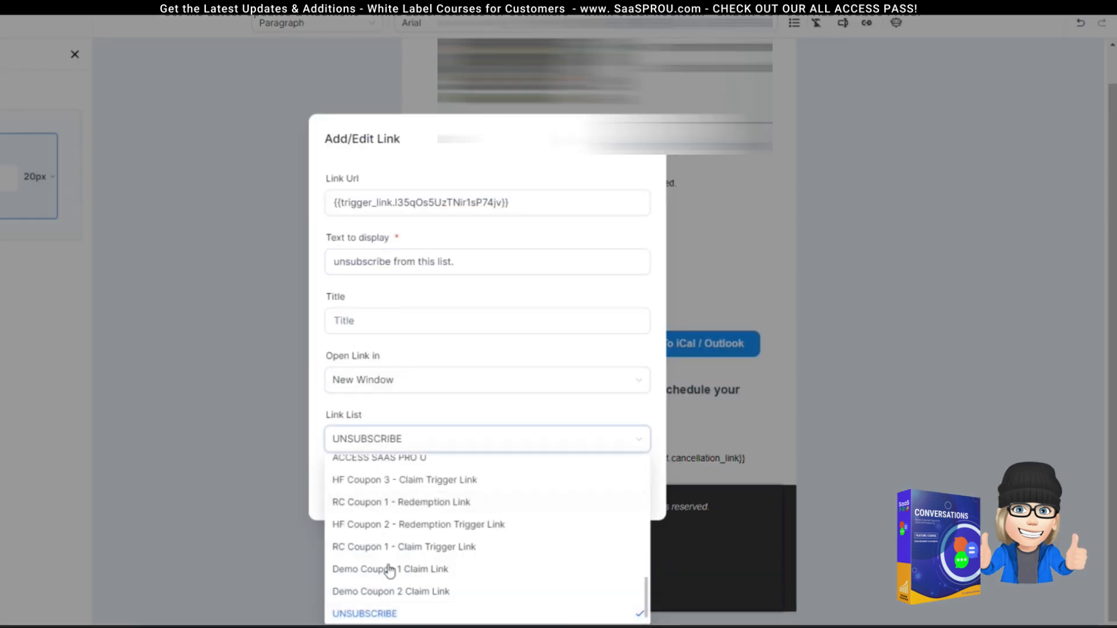
left_click(387, 615)
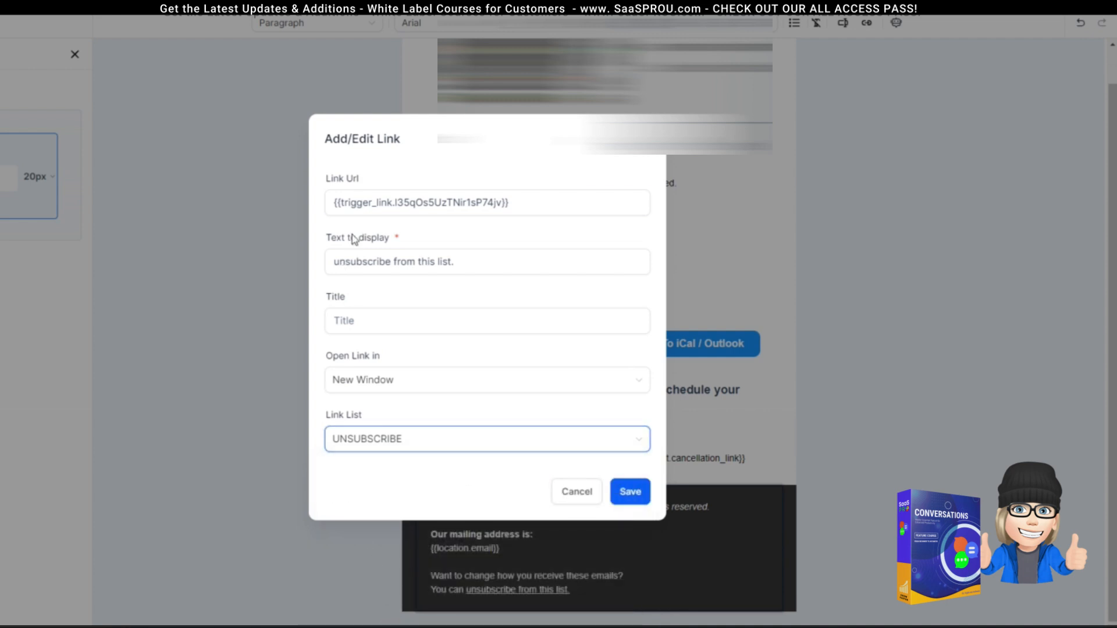
left_click(631, 492)
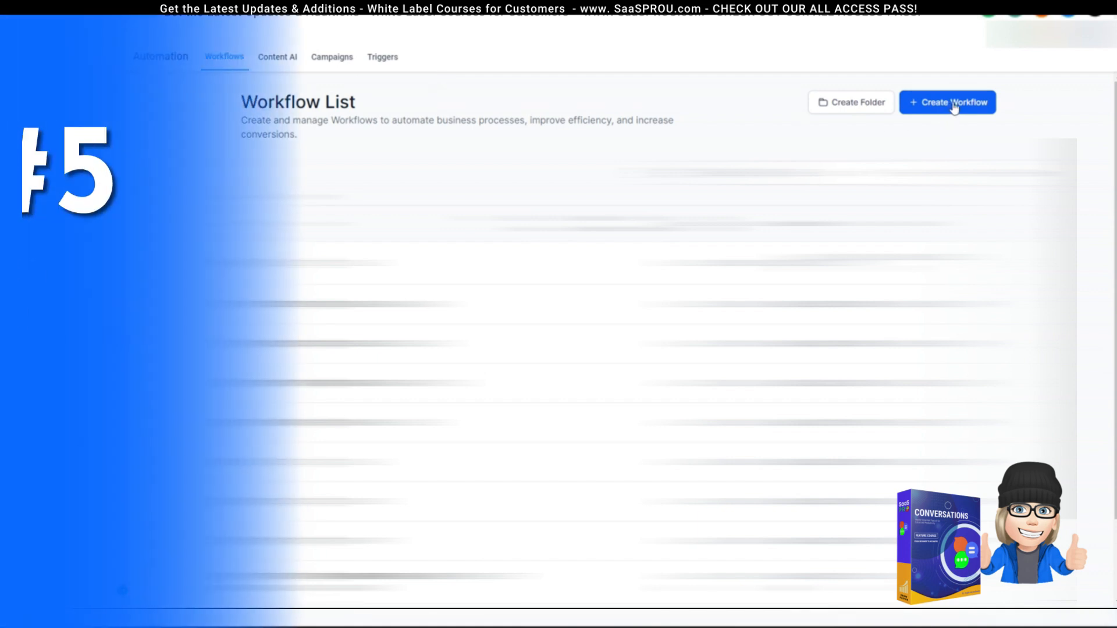
Step: Create a new automation workflow from scratch and name it "Demo"
left_click(958, 107)
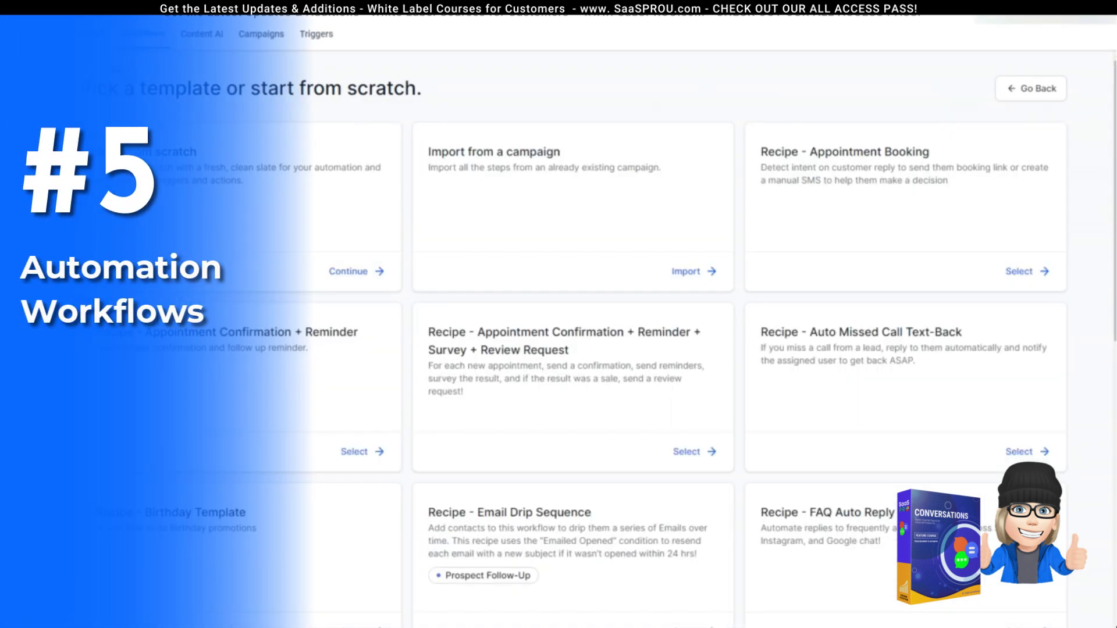
left_click(356, 271)
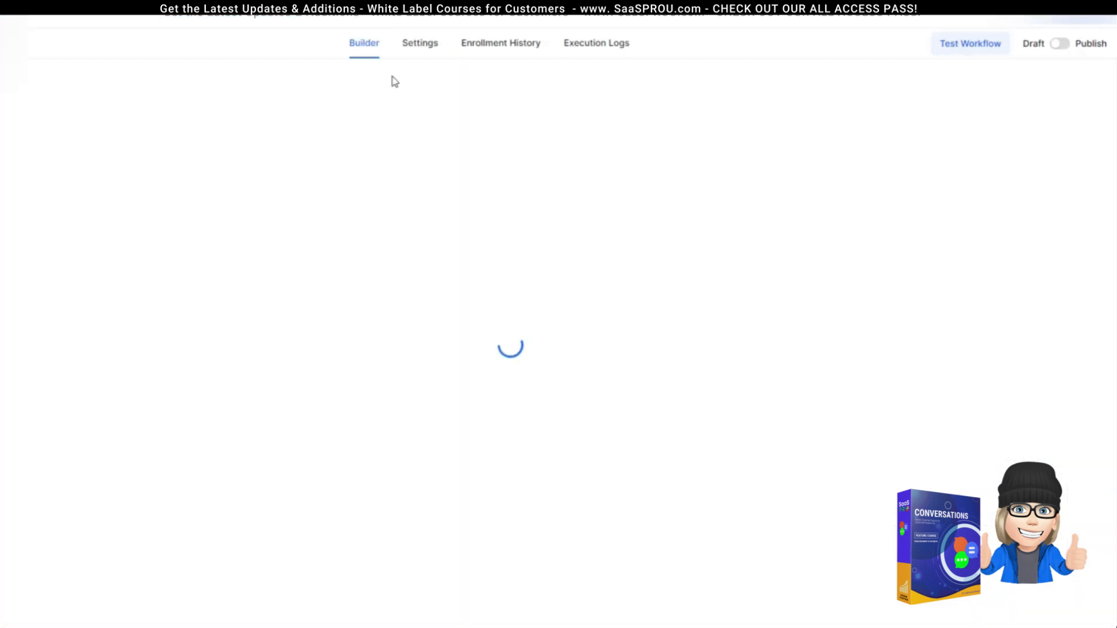
type("Test")
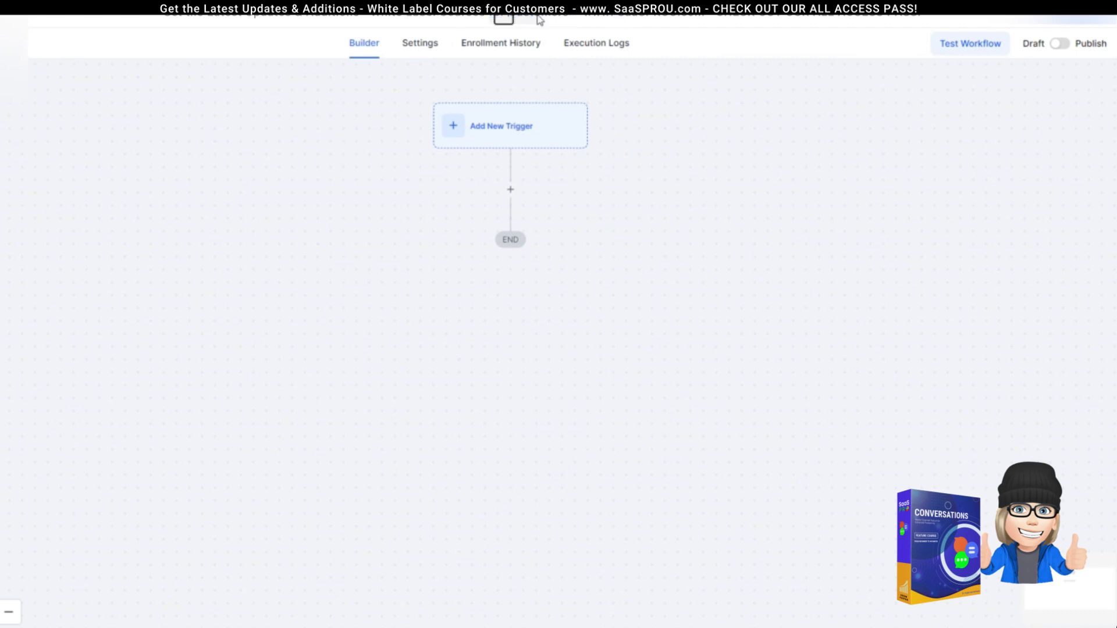
type(" Conv")
key("BackSpace")
key("BackSpace")
key("BackSpace")
key("BackSpace")
type("Conver")
key("BackSpace")
key("BackSpace")
key("BackSpace")
key("BackSpace")
key("BackSpace")
key("BackSpace")
key("BackSpace")
key("BackSpace")
key("BackSpace")
type("Conver")
key("BackSpace")
key("BackSpace")
key("BackSpace")
key("BackSpace")
key("BackSpace")
key("BackSpace")
key("BackSpace")
type("Demo")
Step: Add a Trigger Link Clicked trigger to the workflow
left_click(541, 130)
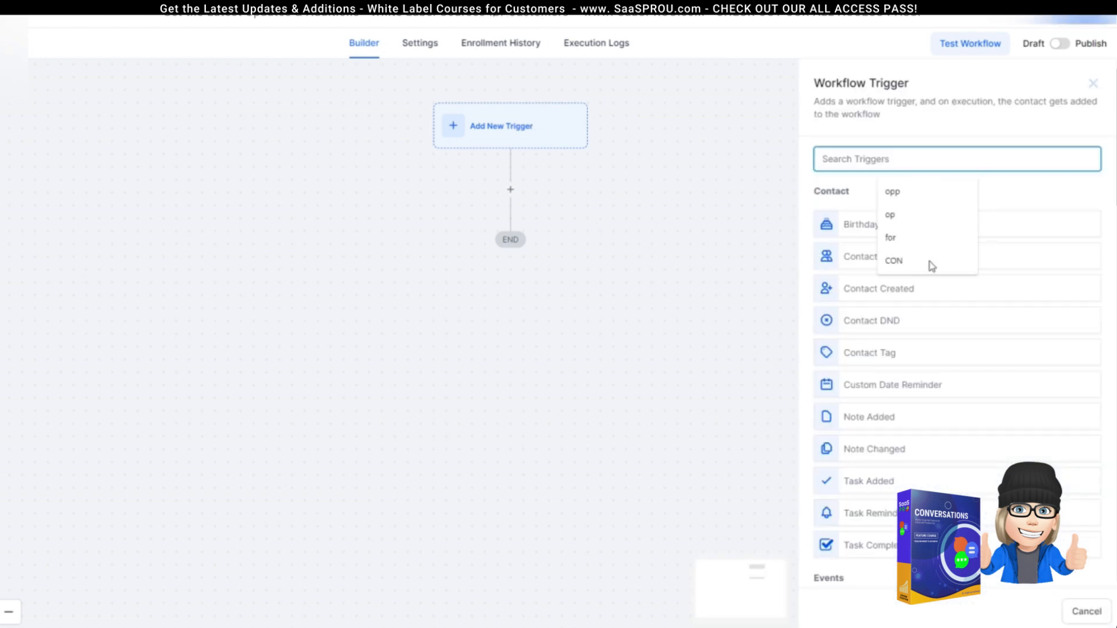
type("tr")
left_click(887, 227)
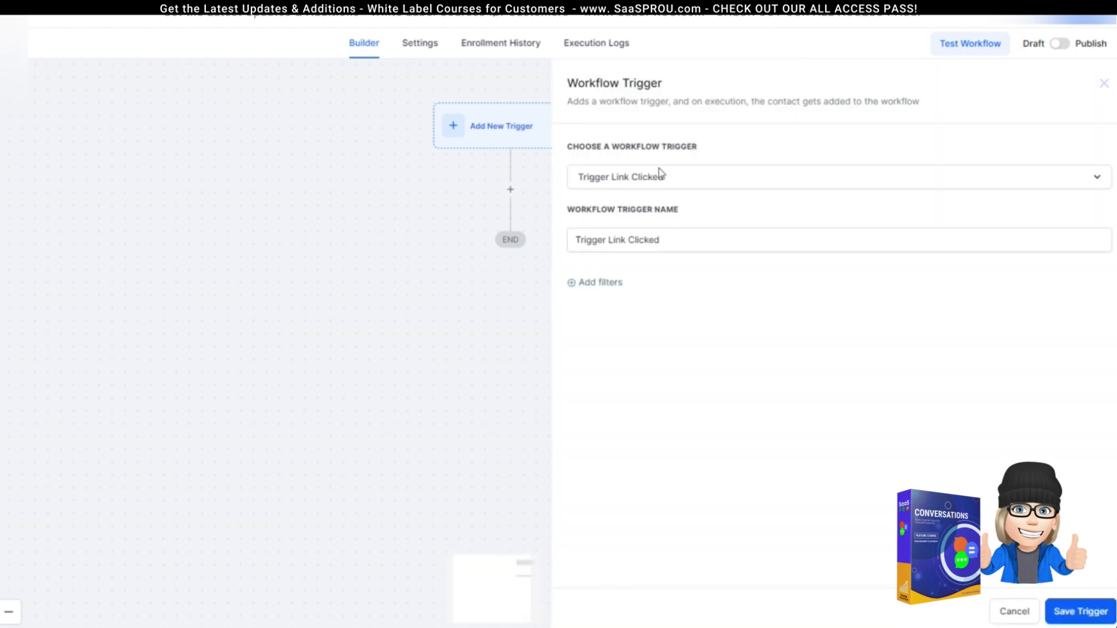
Step: Filter the workflow trigger by the Calendar trigger link and save the trigger
left_click(600, 283)
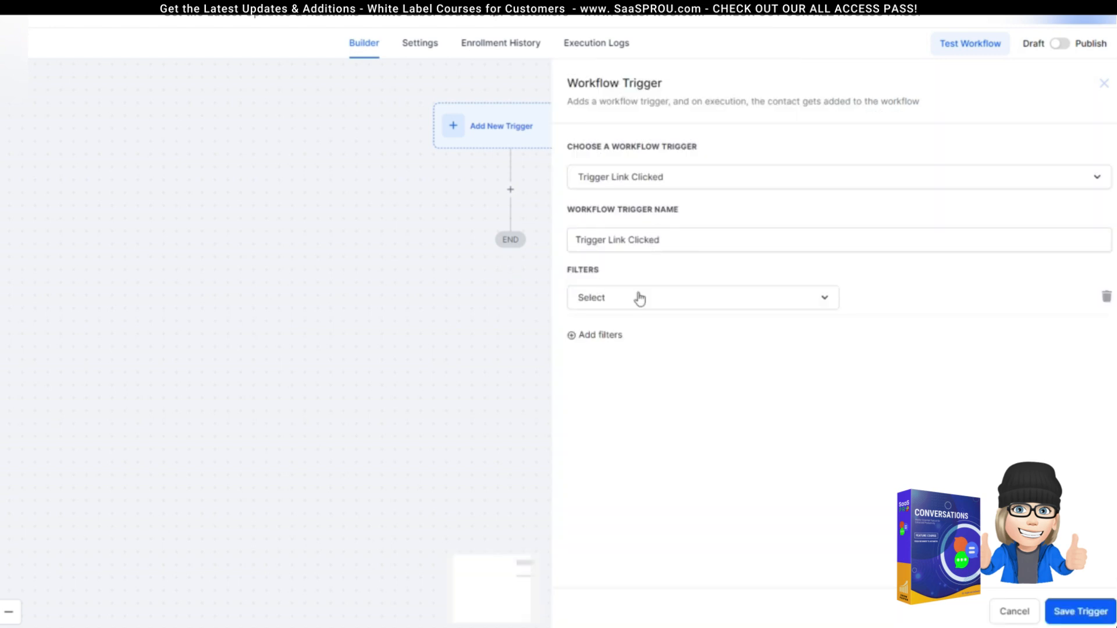
left_click(636, 303)
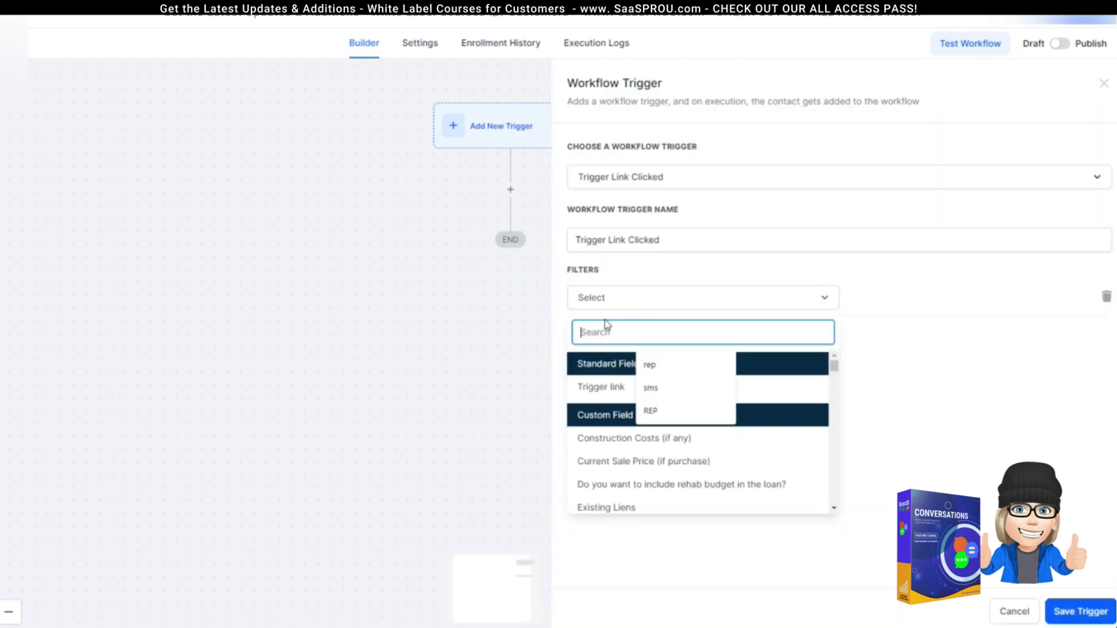
left_click(592, 390)
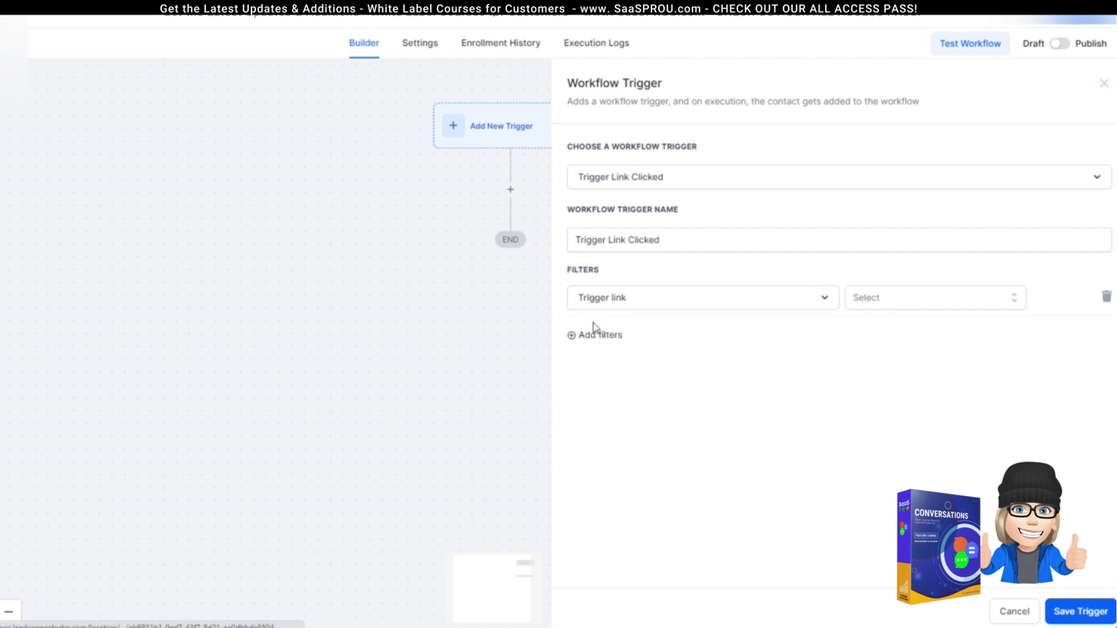
left_click(1018, 299)
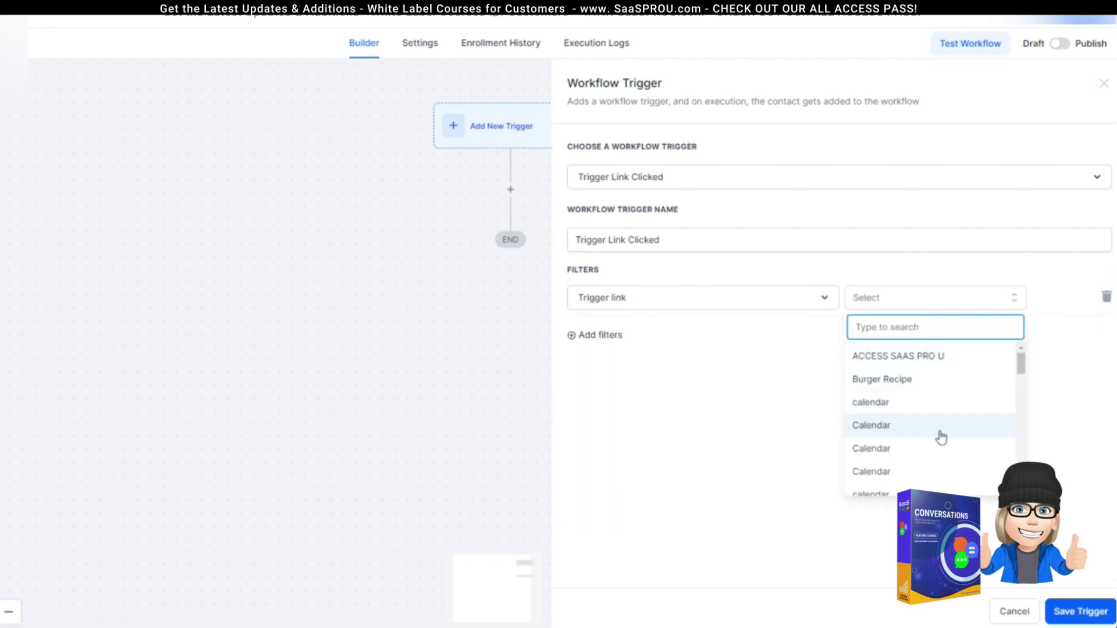
left_click(888, 431)
left_click(1011, 297)
scroll(928, 448, "down", 4)
scroll(928, 460, "up", 5)
left_click(755, 419)
left_click(1081, 612)
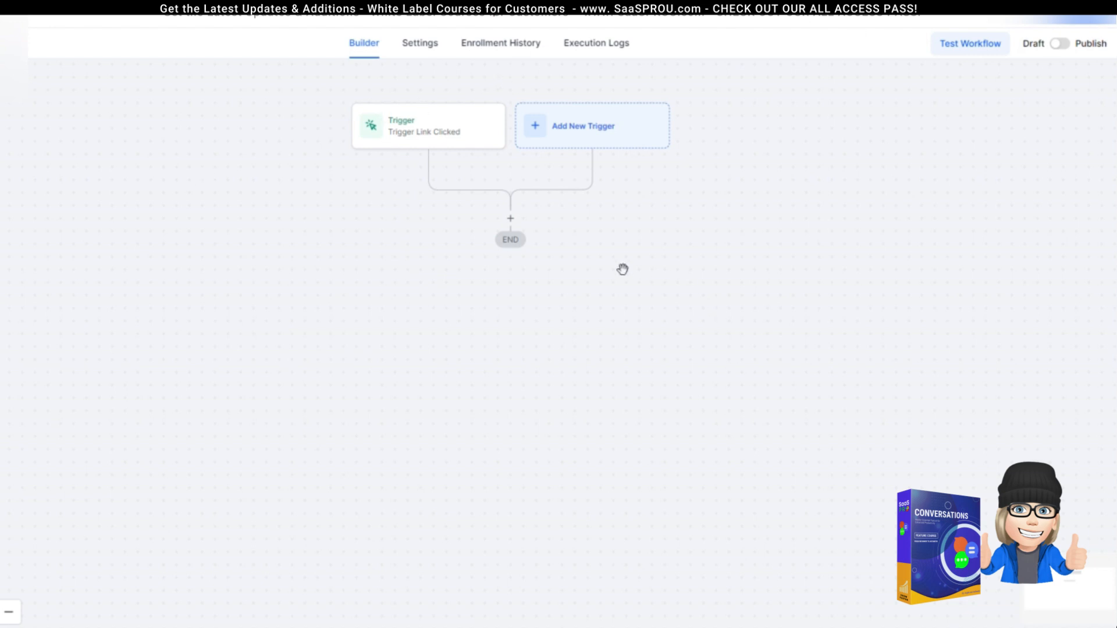
Step: Add a Send Email action to the workflow below the Trigger Link Clicked trigger
left_click(511, 220)
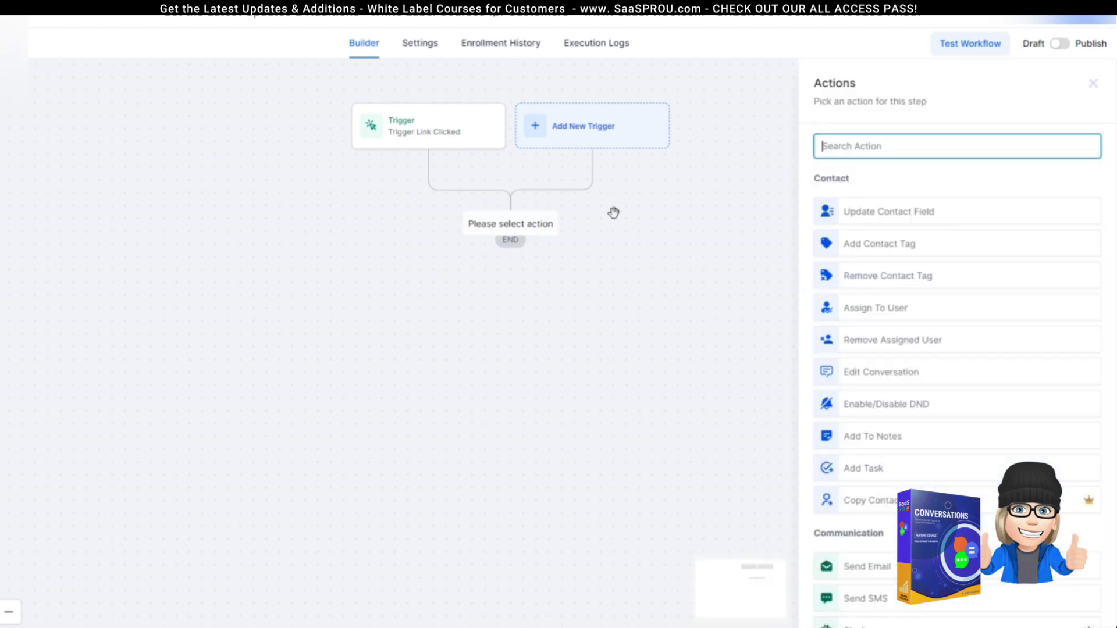
type("send")
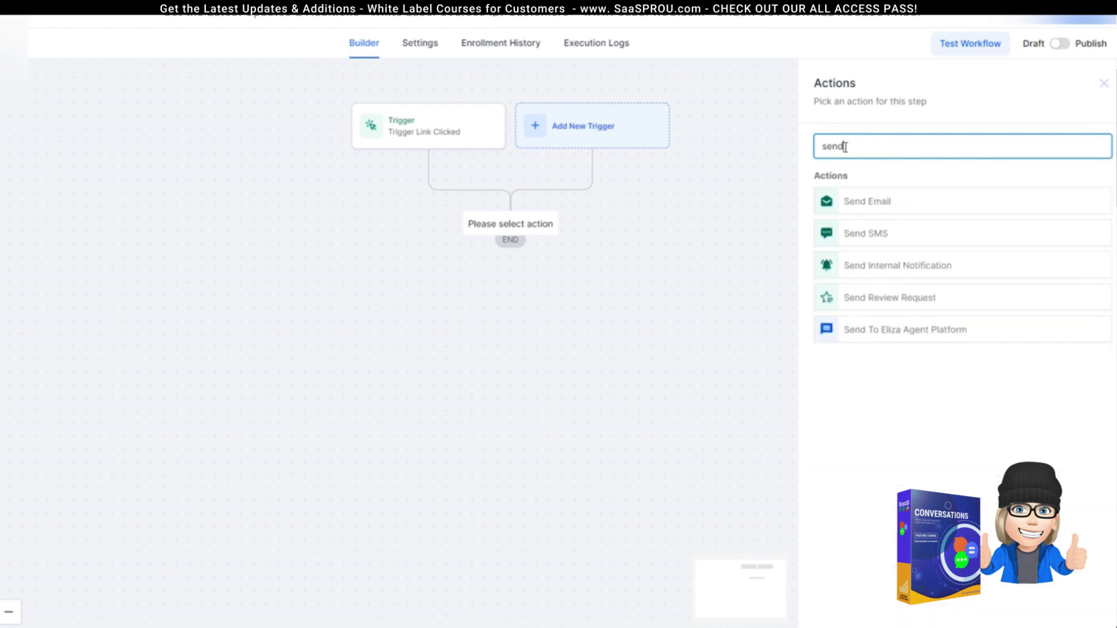
left_click(868, 208)
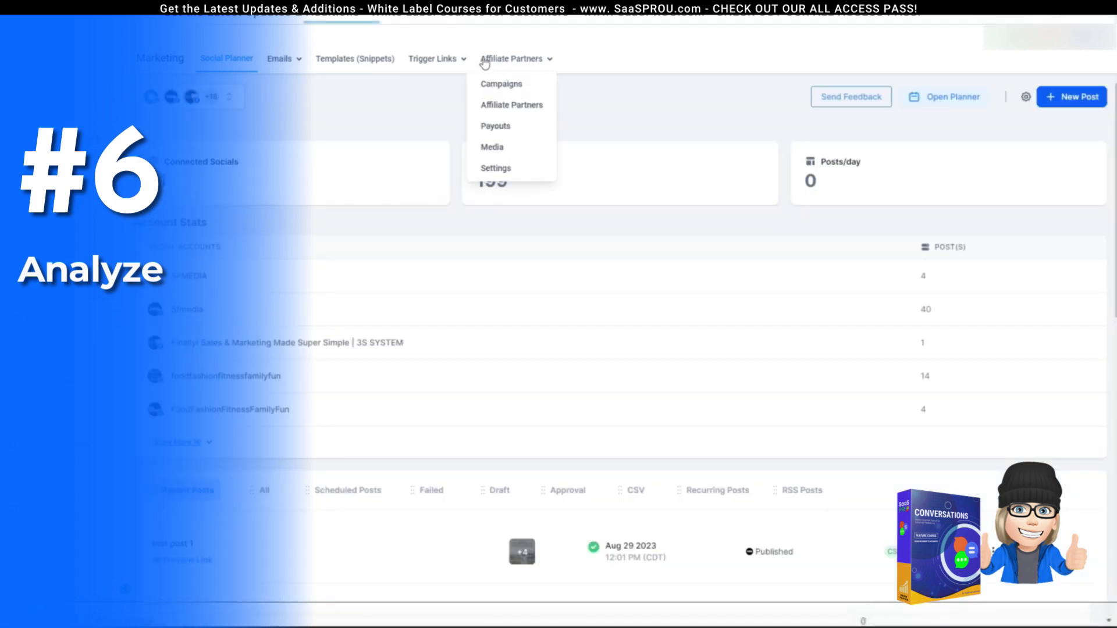
Step: Open the trigger link analytics in Marketing and examine the Total Clicks chart and the clicks per trigger link
mouse_move(444, 56)
left_click(440, 102)
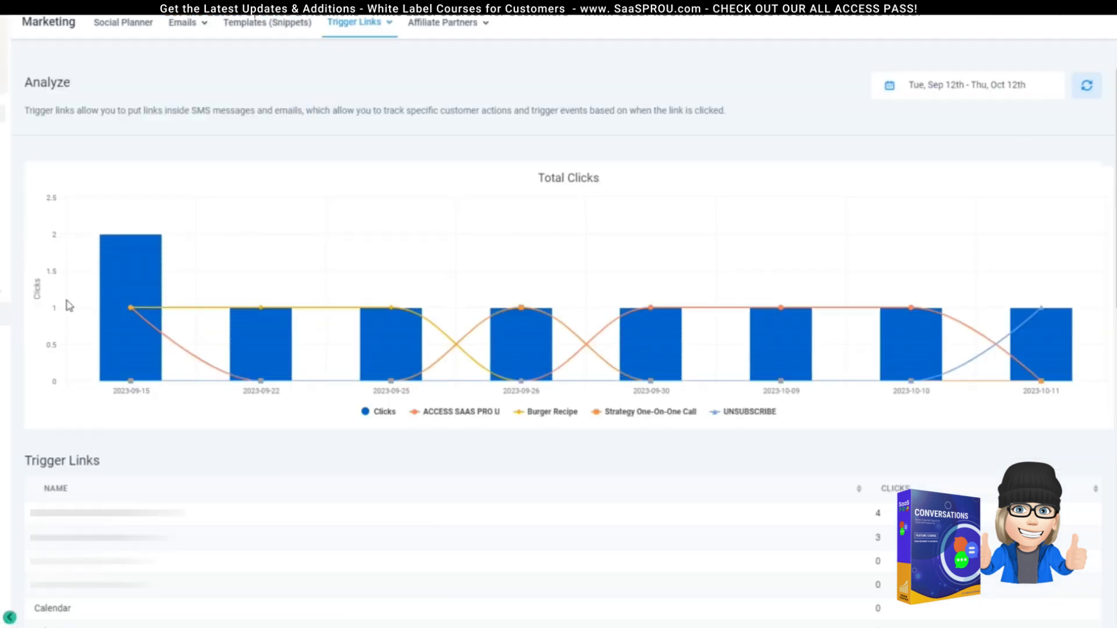
scroll(402, 476, "down", 2)
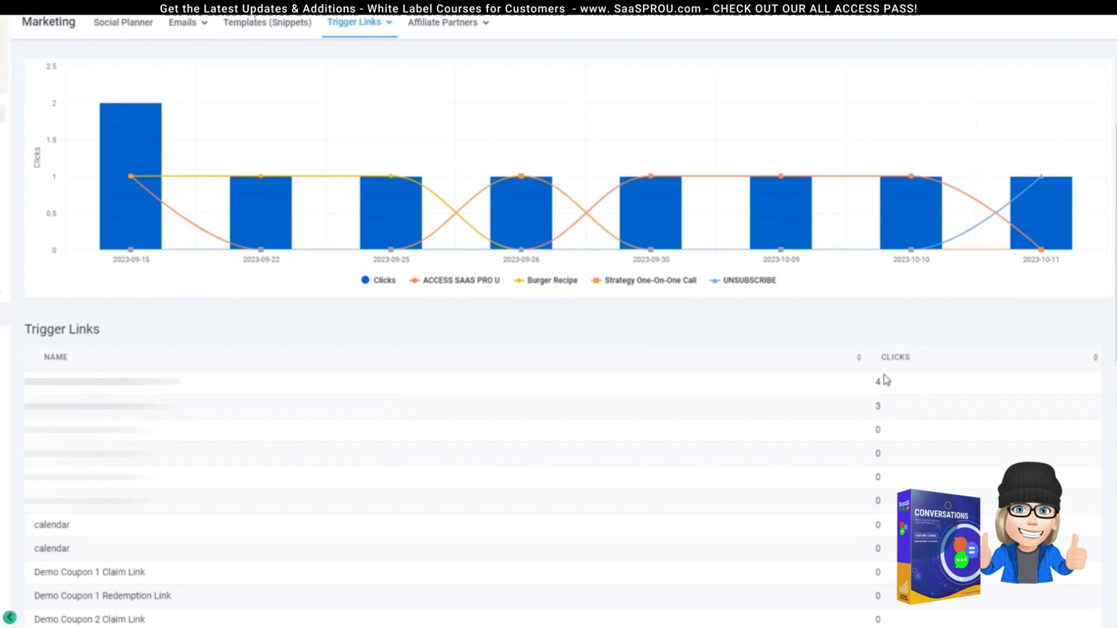
scroll(890, 416, "down", 5)
scroll(890, 416, "up", 6)
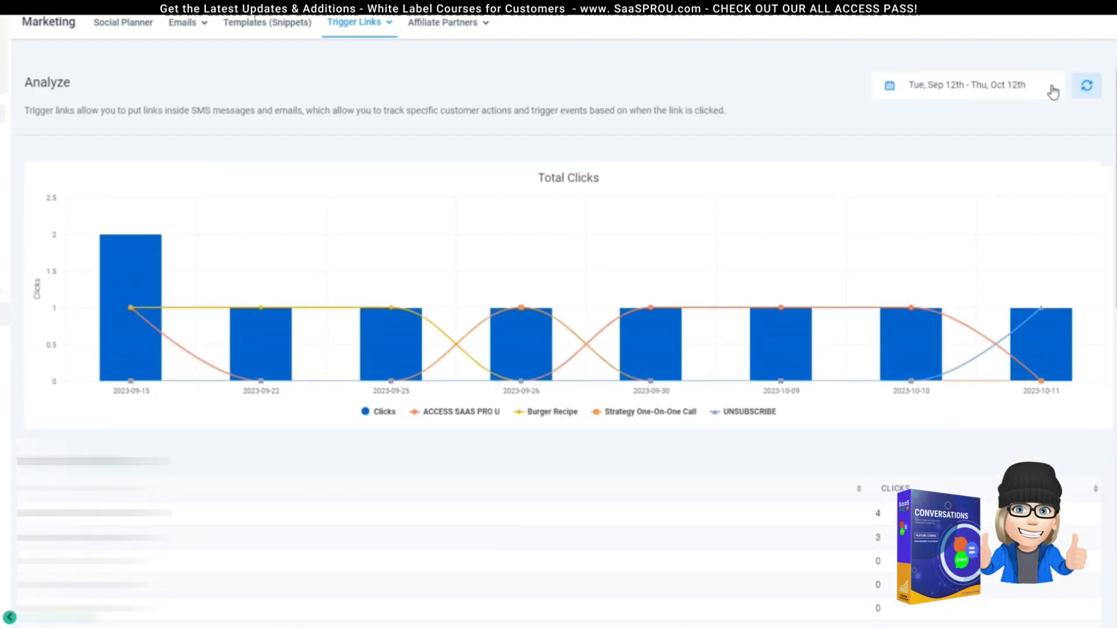
Step: Set the trigger link analytics date range to This month, Oct 1 to Oct 31, 2023
left_click(914, 88)
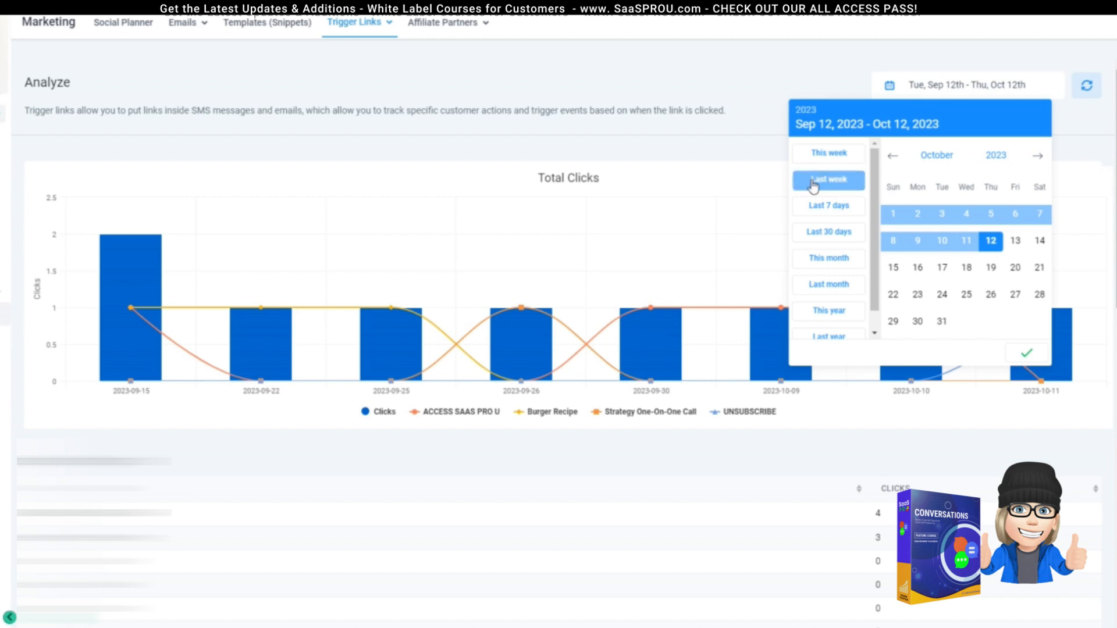
left_click(827, 259)
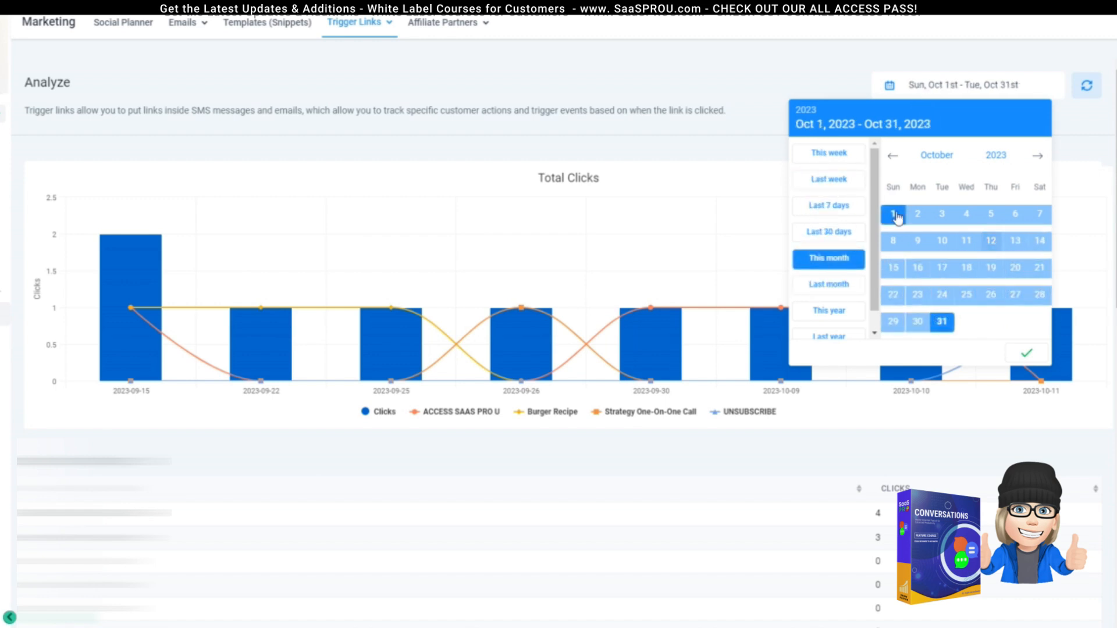
left_click(1027, 353)
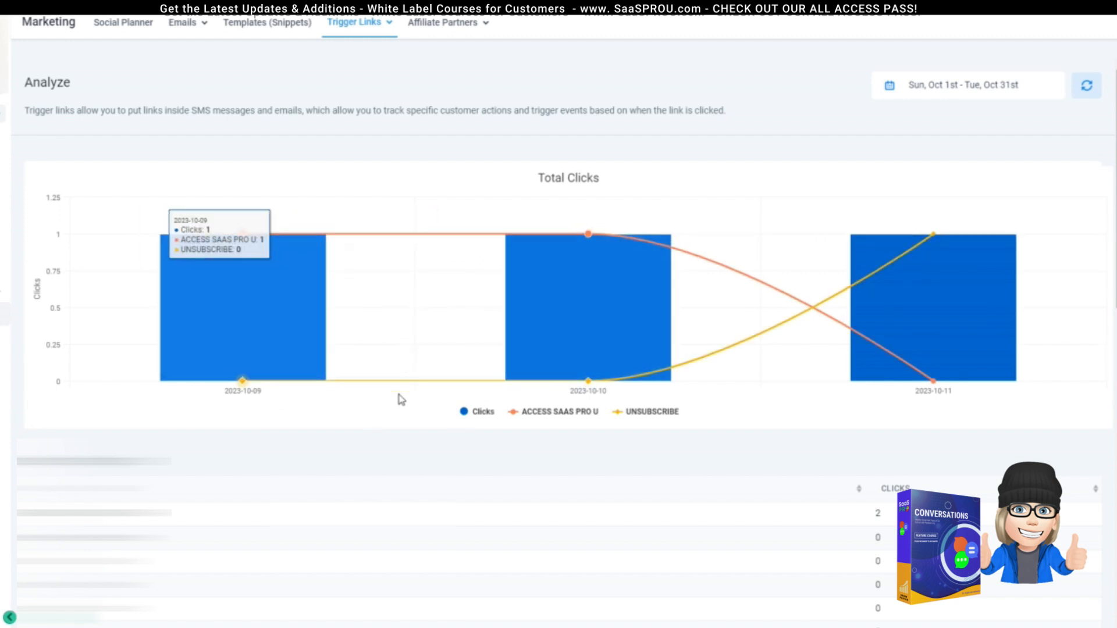
Step: Examine the month's trigger link clicks in the chart and table, and go back to the list of trigger links
scroll(389, 485, "down", 7)
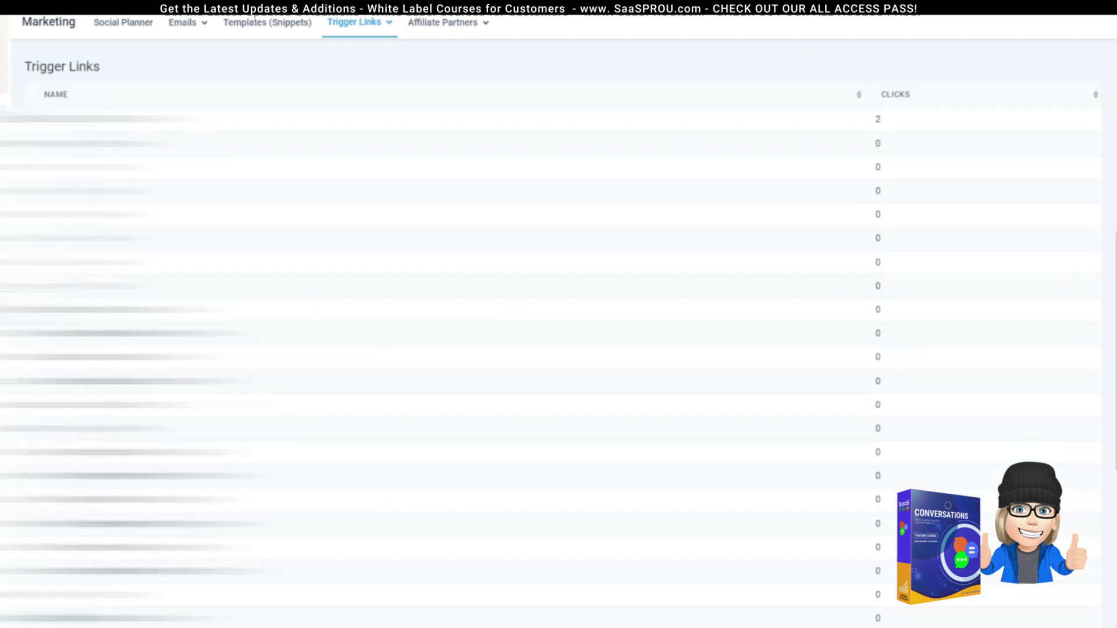
scroll(324, 441, "up", 6)
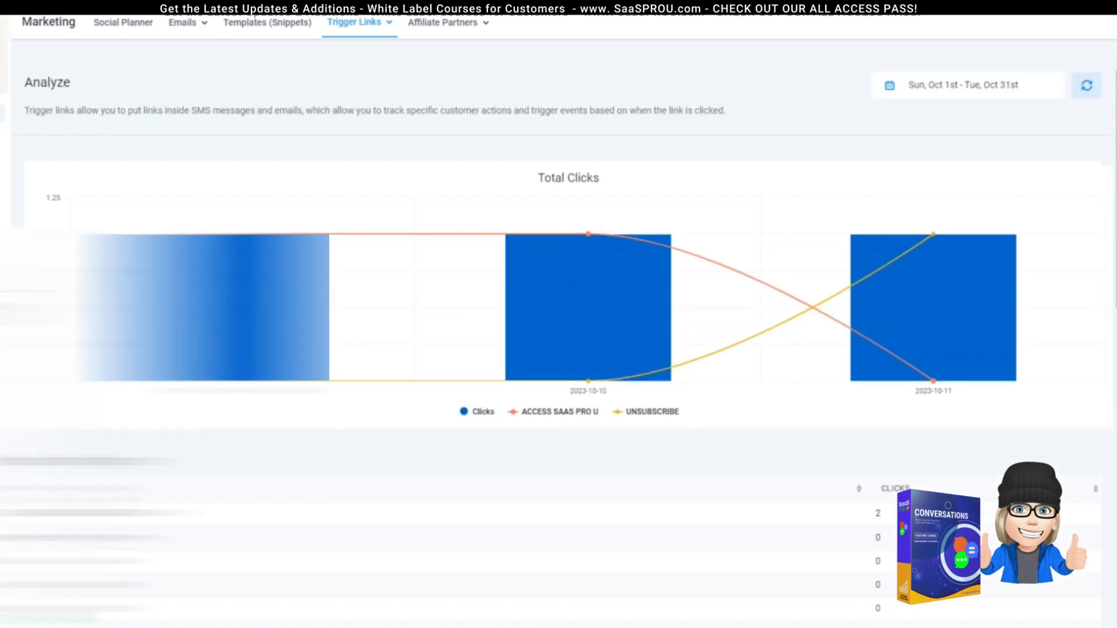
scroll(898, 371, "down", 3)
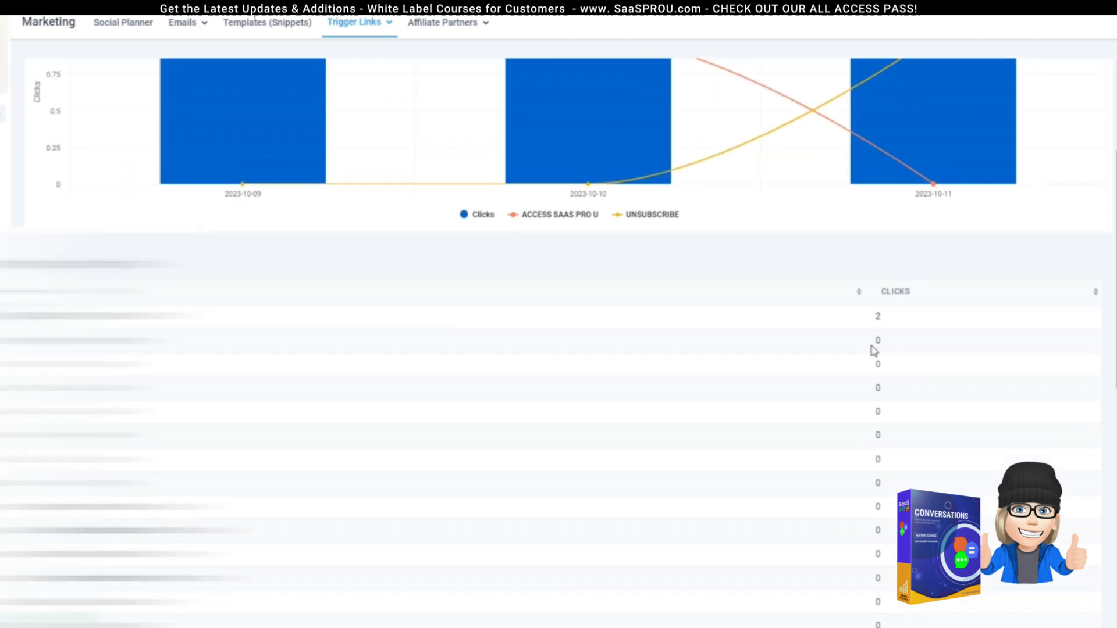
scroll(559, 314, "up", 3)
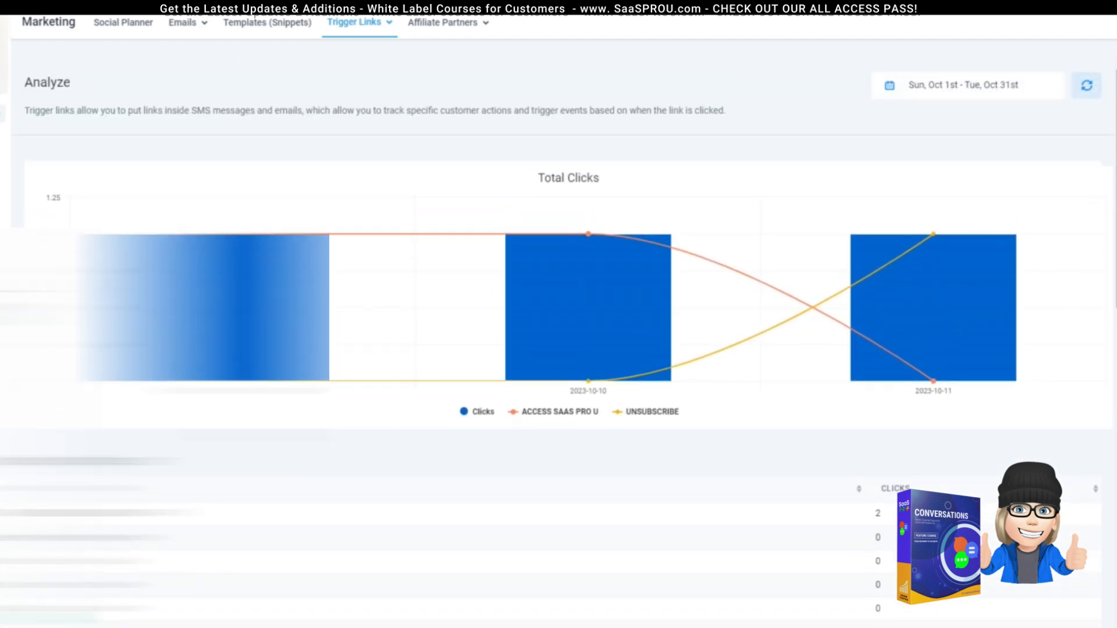
mouse_move(551, 368)
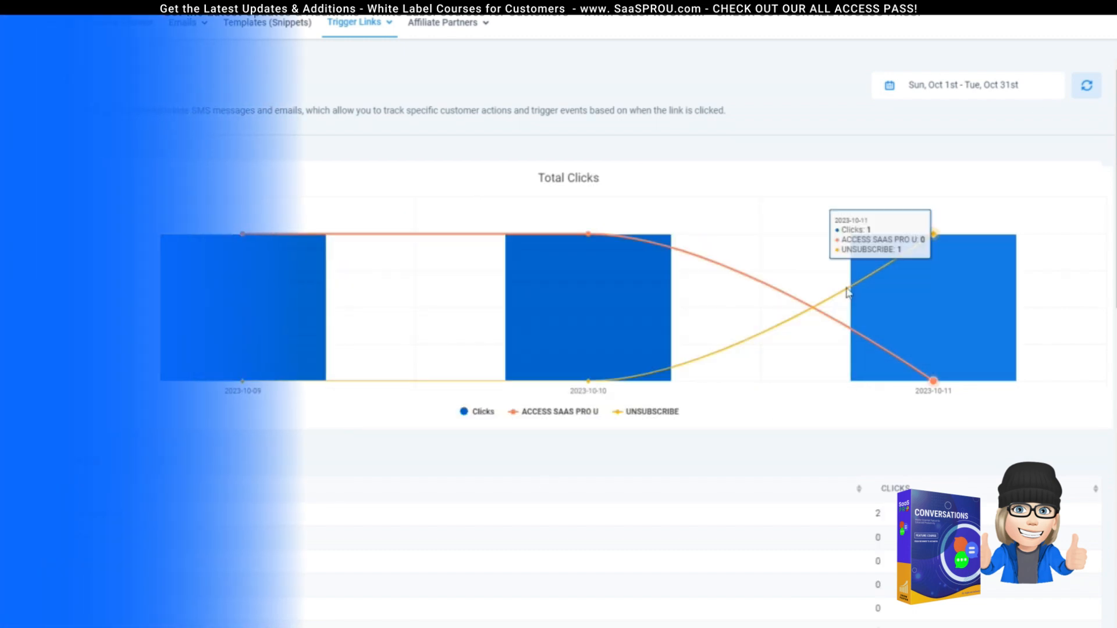
left_click(356, 23)
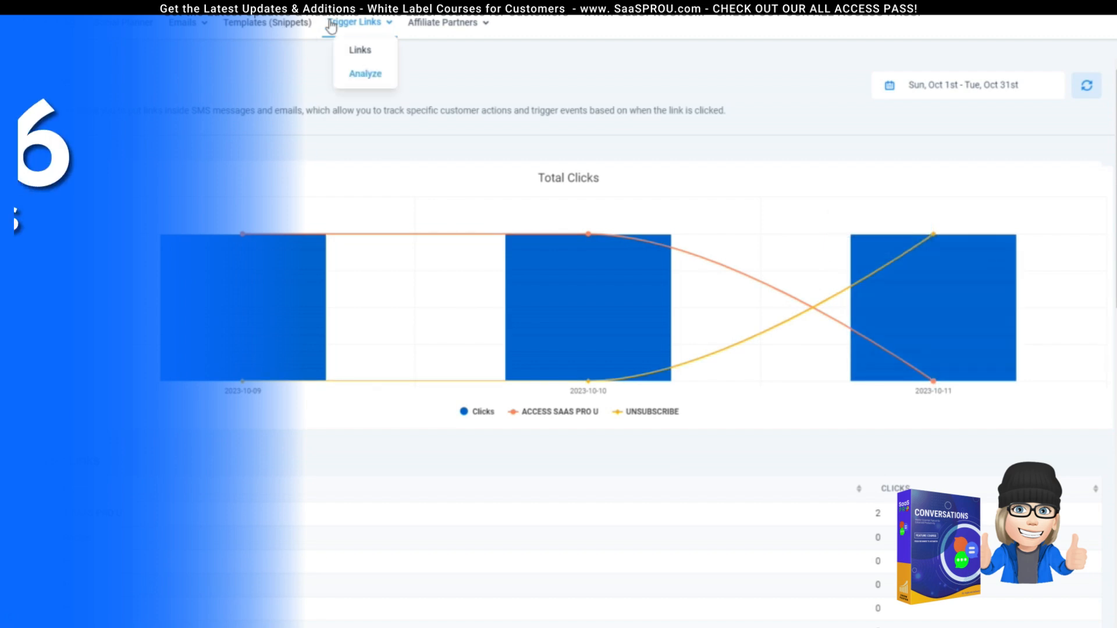
left_click(361, 52)
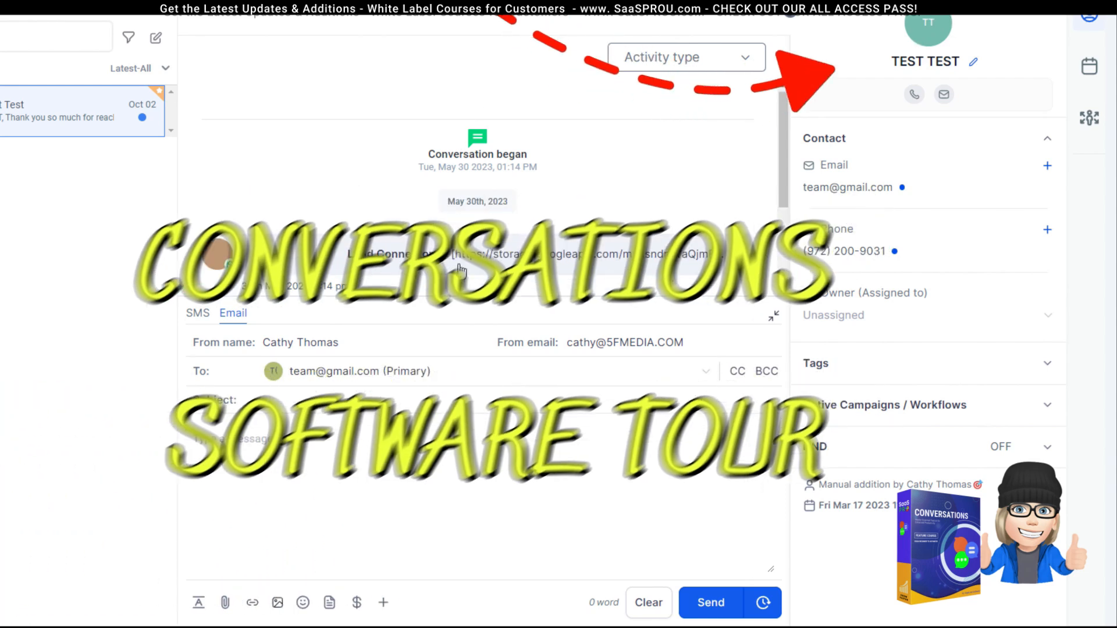
Step: Open the test contact's record from the conversation and go to the Conversation AI page in Settings
left_click(928, 29)
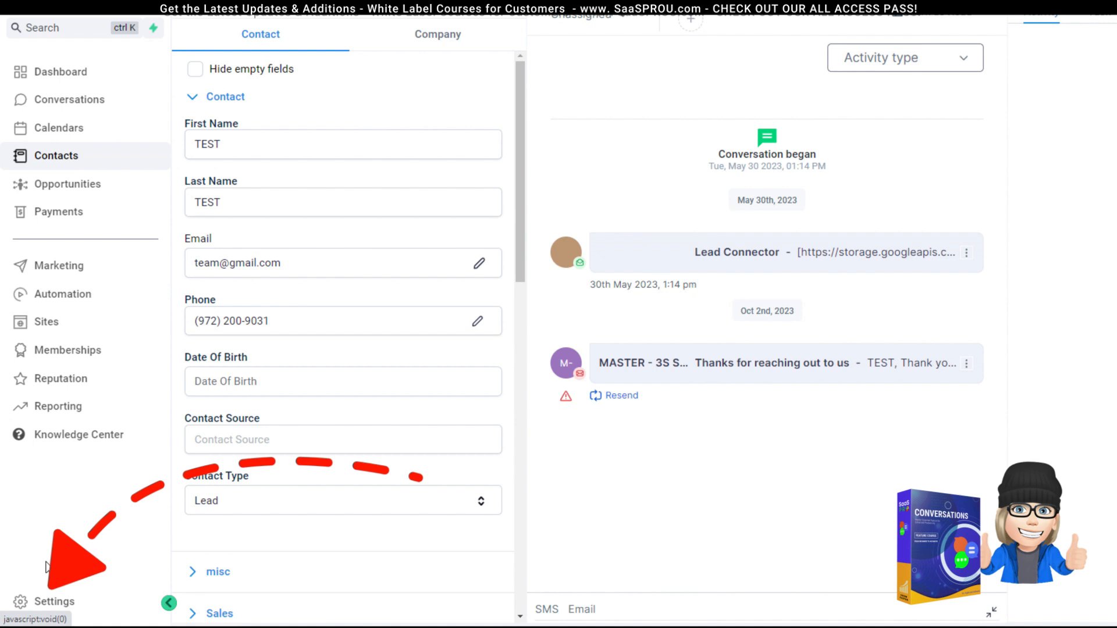
left_click(50, 601)
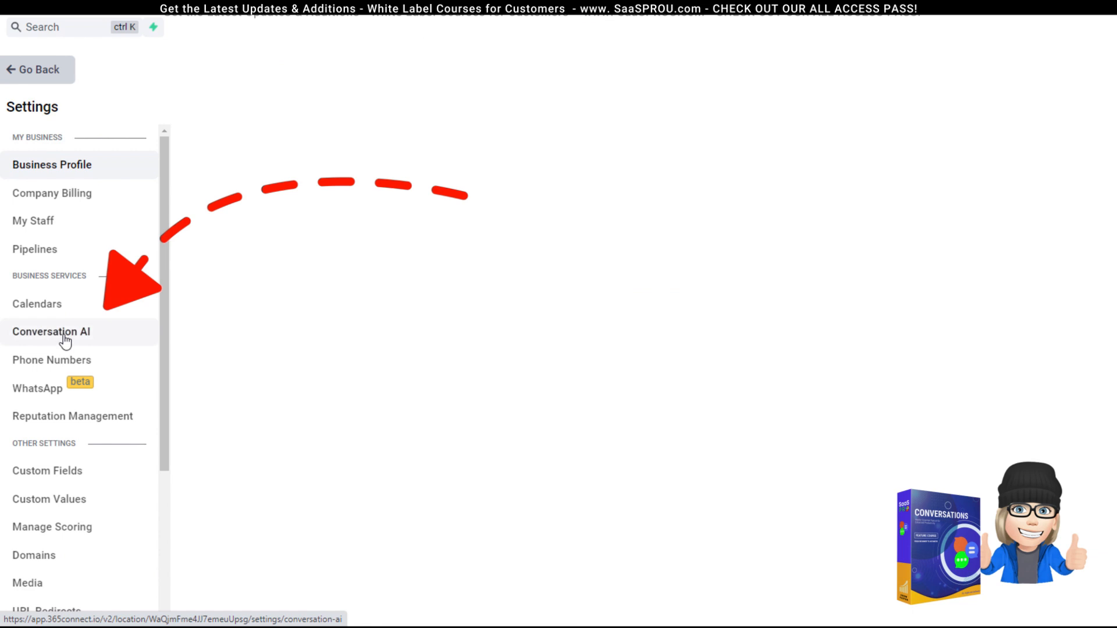
left_click(65, 338)
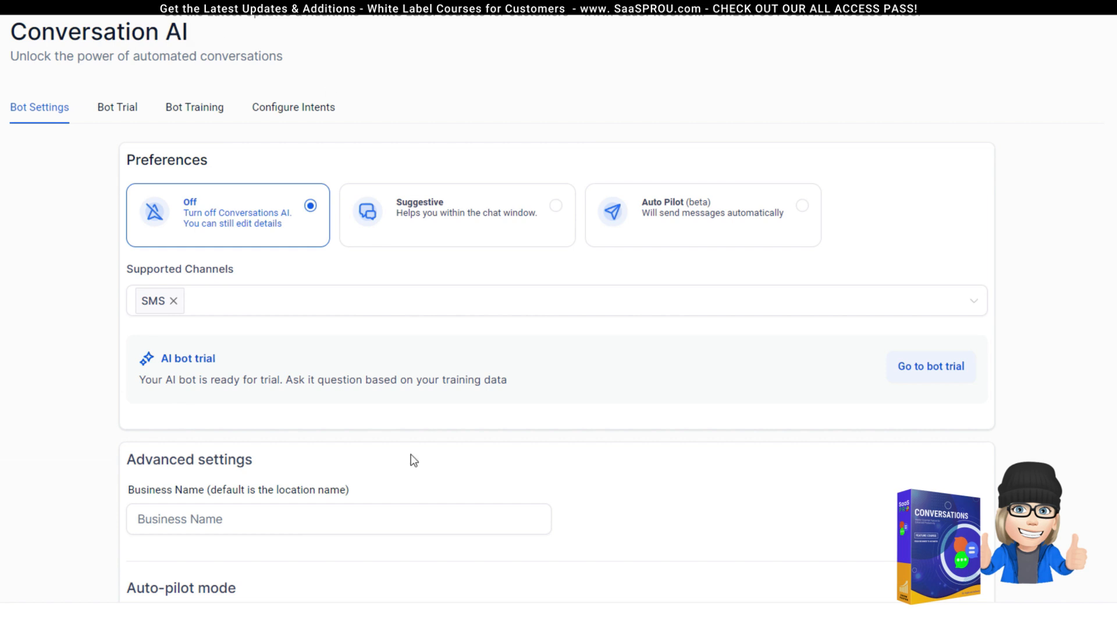
Step: Examine the Conversation AI preferences and the available supported channels, and leave Settings
scroll(413, 461, "down", 2)
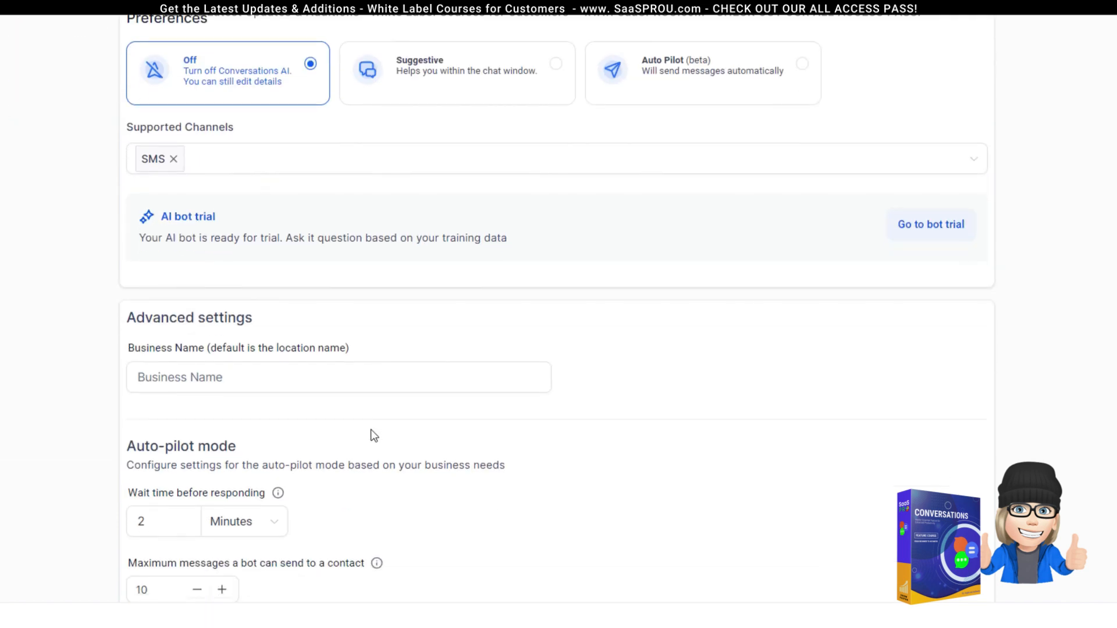
left_click(219, 159)
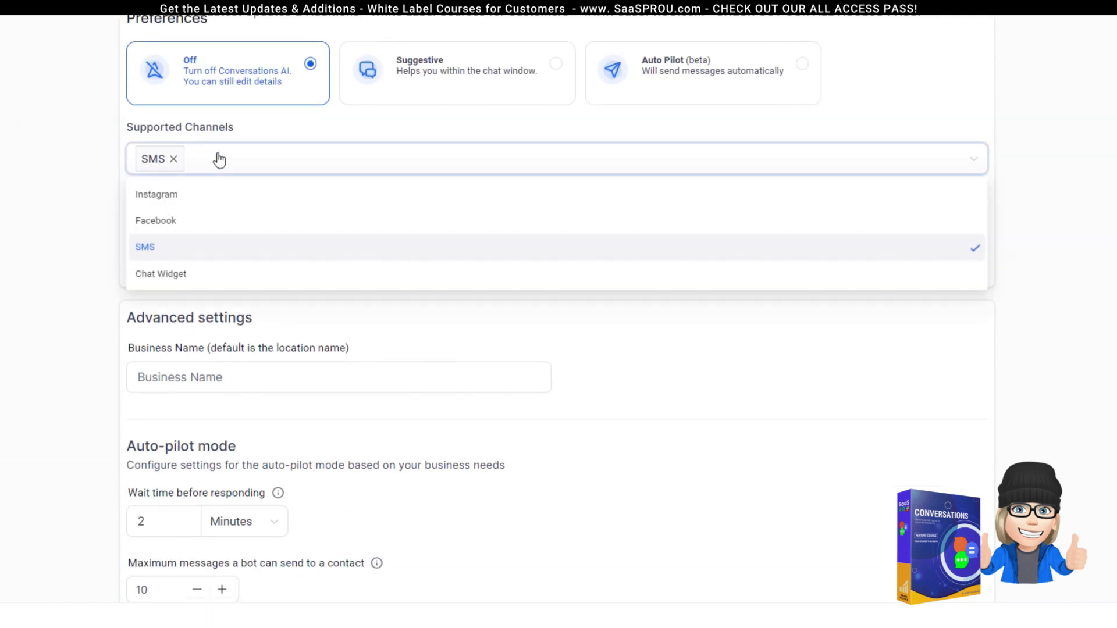
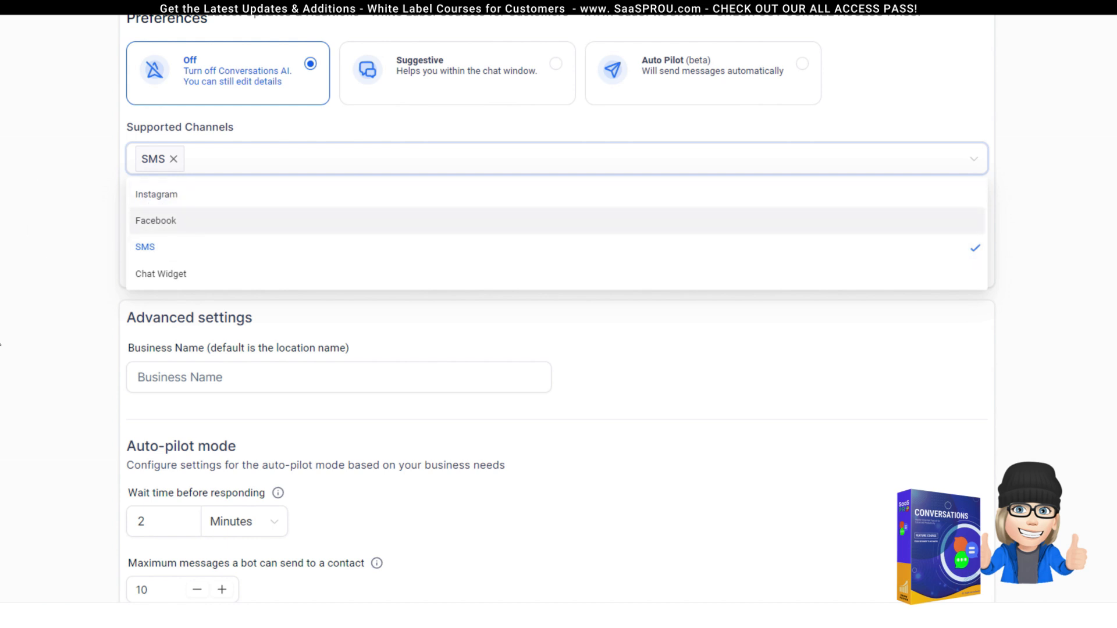
left_click(38, 58)
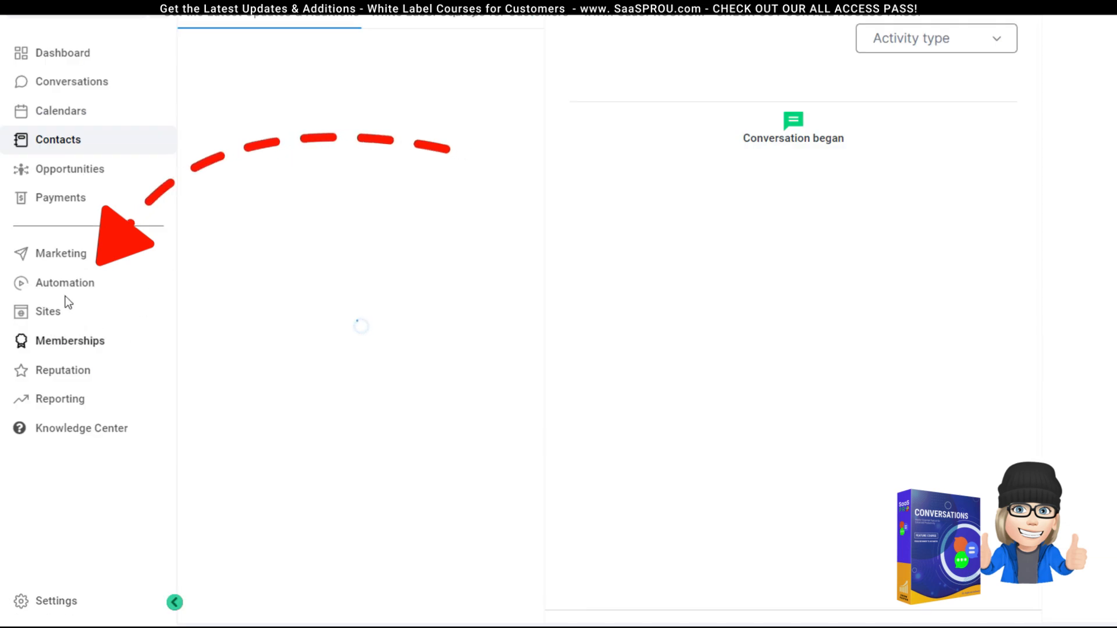
Step: Go to Automation and create a new workflow from scratch
left_click(52, 286)
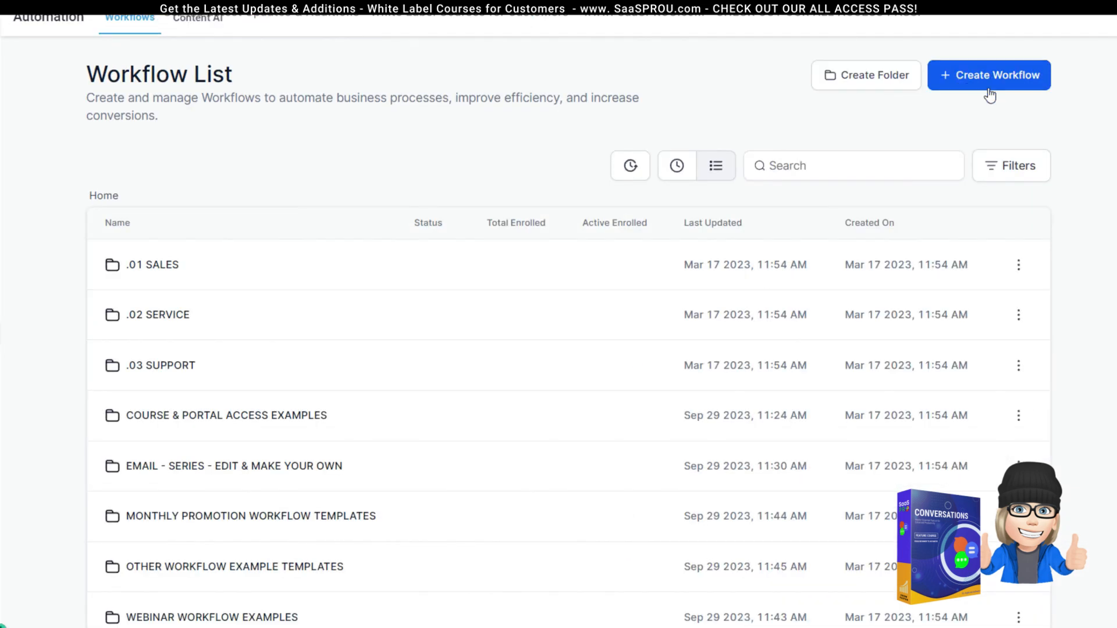
left_click(989, 93)
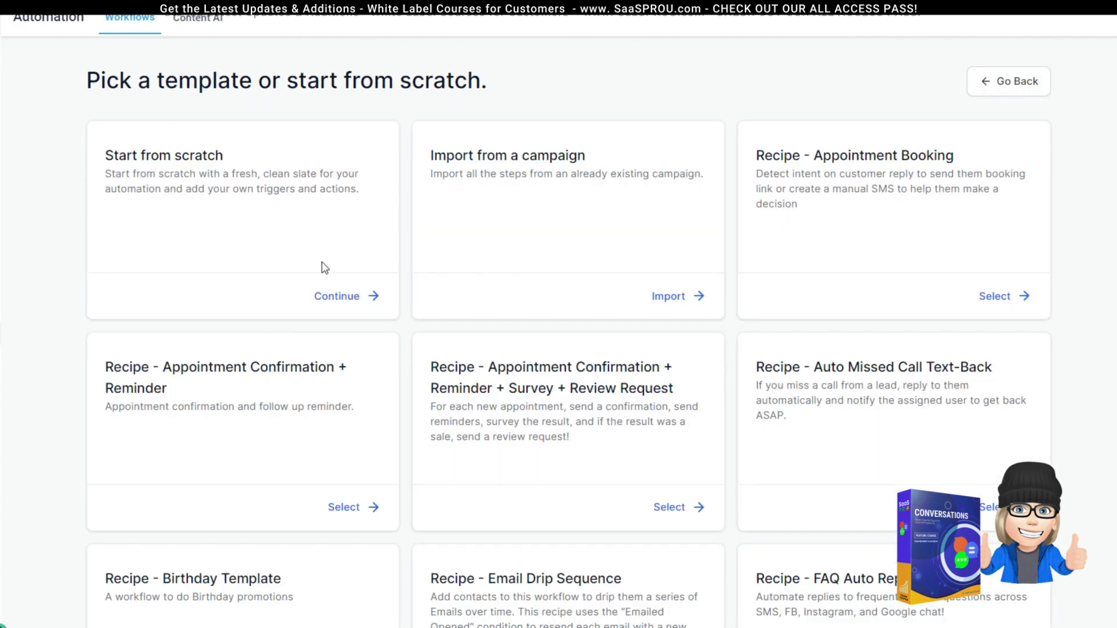
left_click(347, 297)
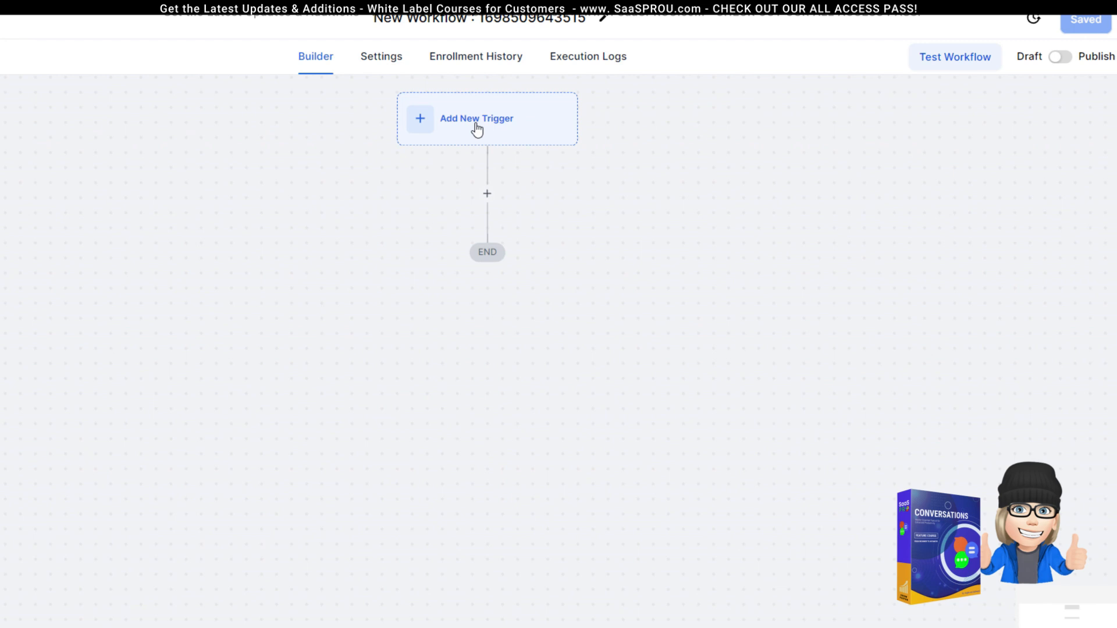
Step: Add a new workflow trigger, searching the triggers for "rep" and choosing Customer Replied
left_click(474, 126)
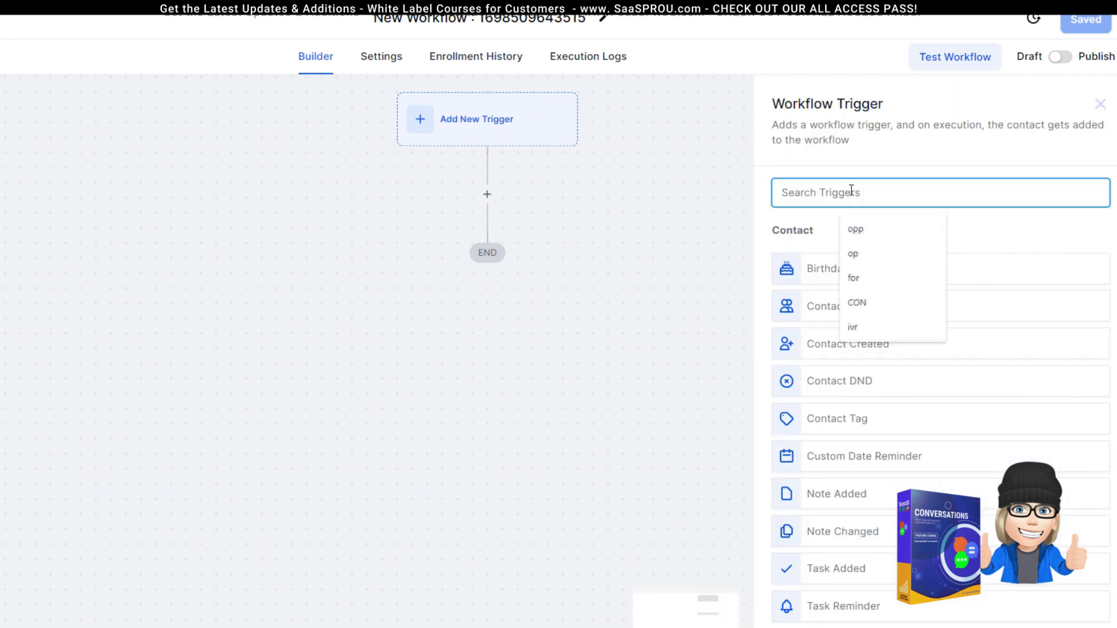
left_click(1021, 219)
left_click(913, 197)
type("rep")
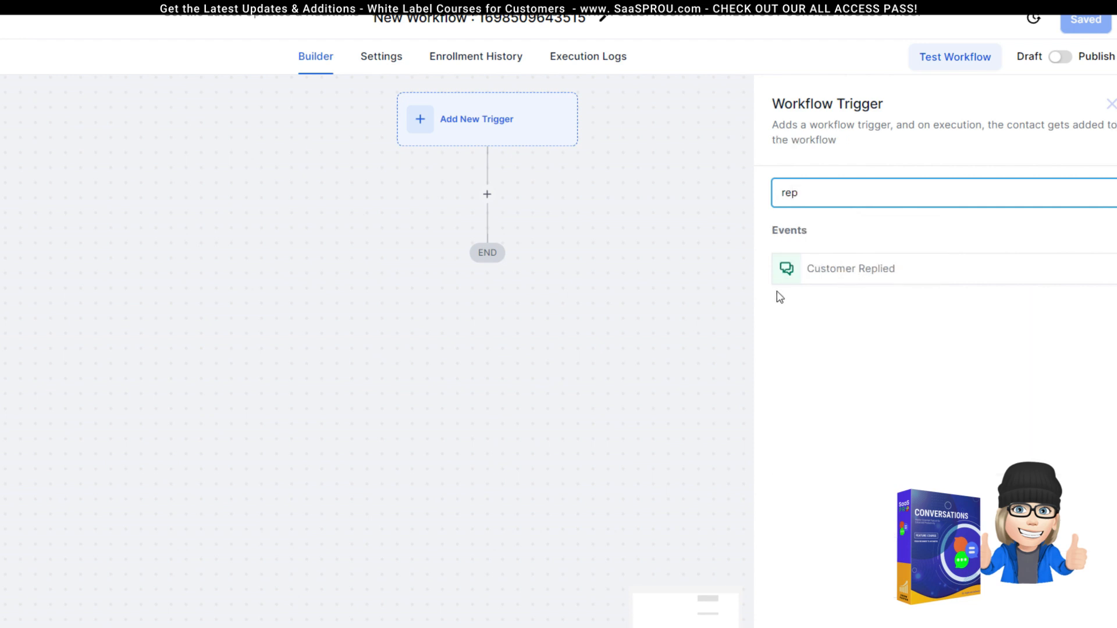
left_click(874, 282)
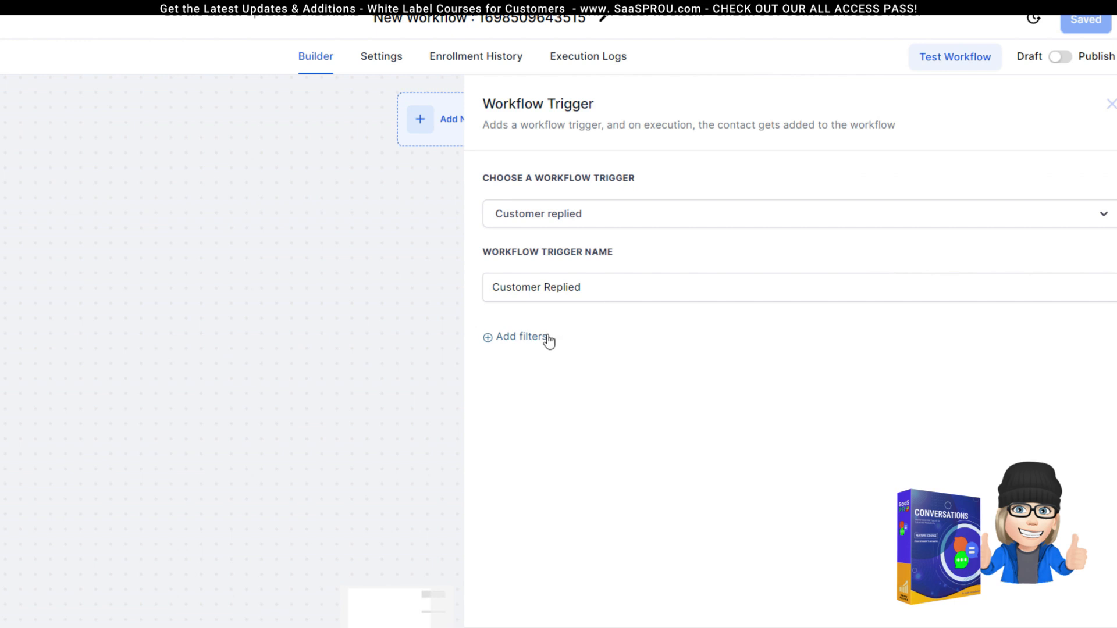
Step: Add a Reply channel filter to the Customer Replied trigger
left_click(547, 340)
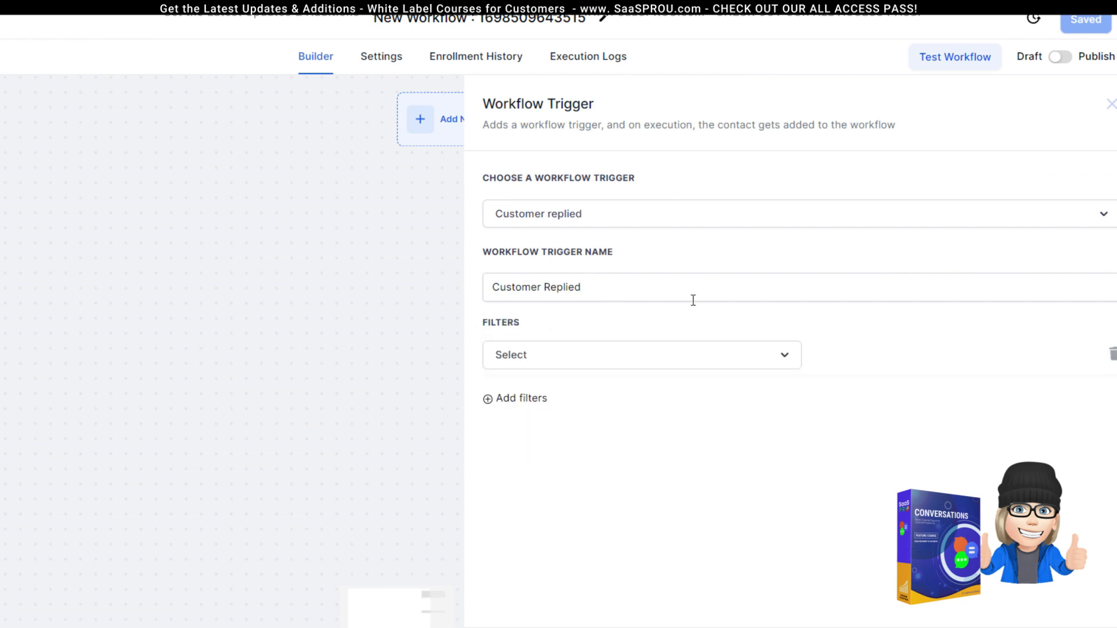
left_click(642, 367)
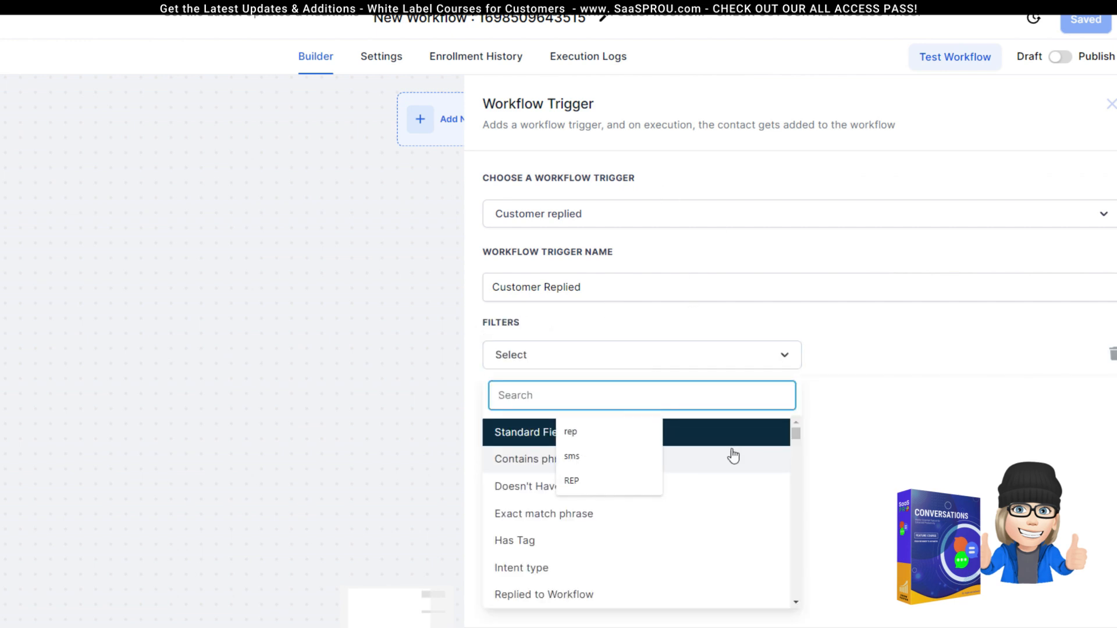
scroll(611, 561, "down", 2)
left_click(525, 554)
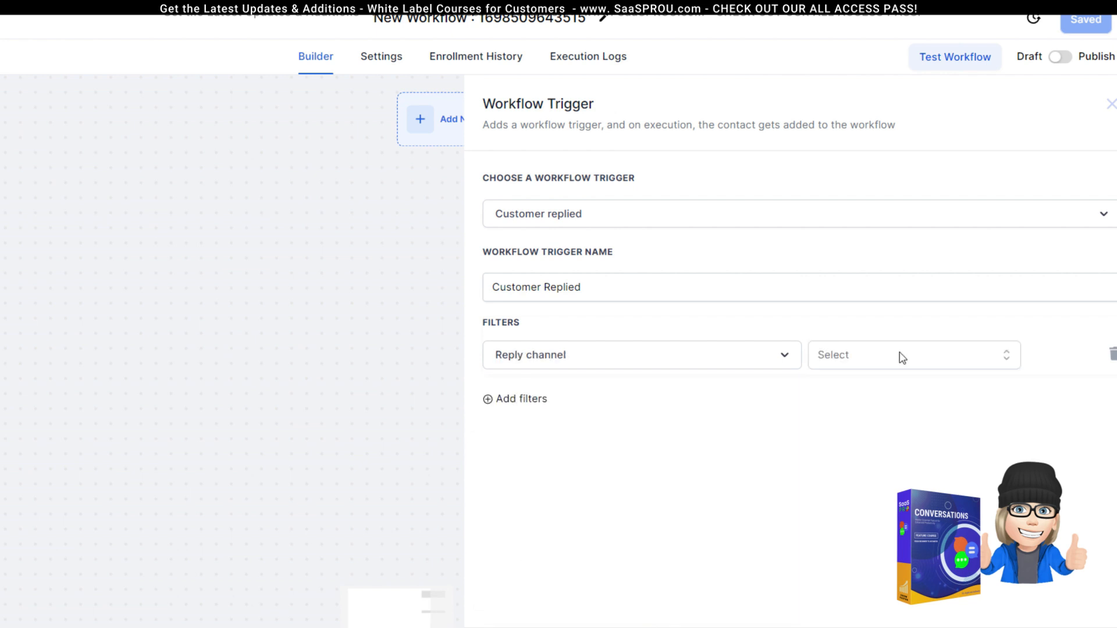
Step: Review the reply channel options, set the filter to Facebook Messenger and save the trigger
left_click(1010, 364)
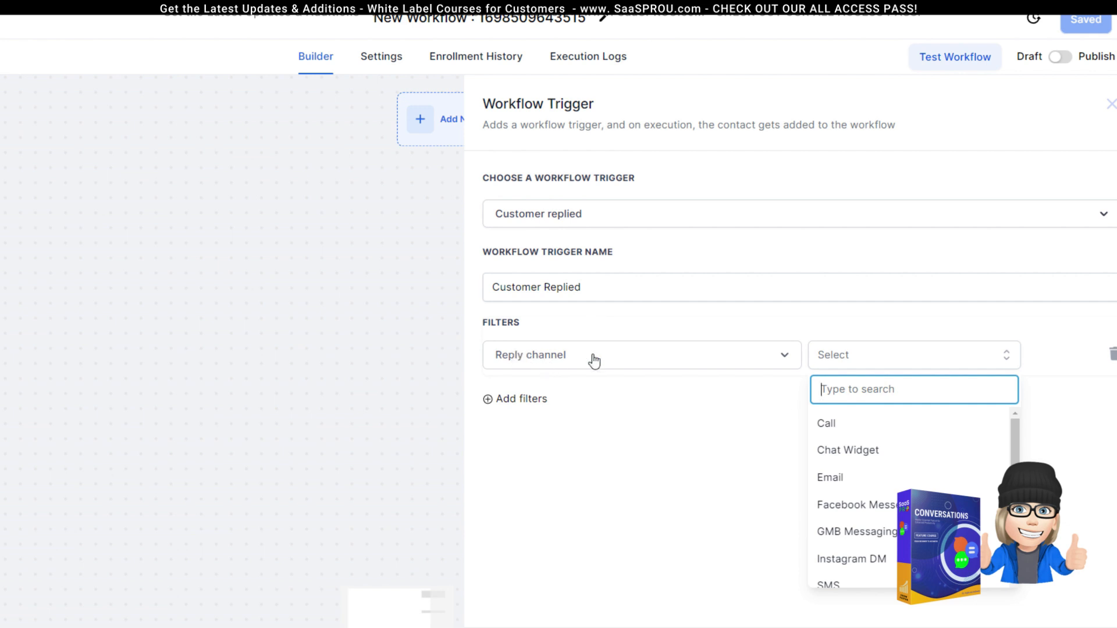
scroll(882, 525, "down", 1)
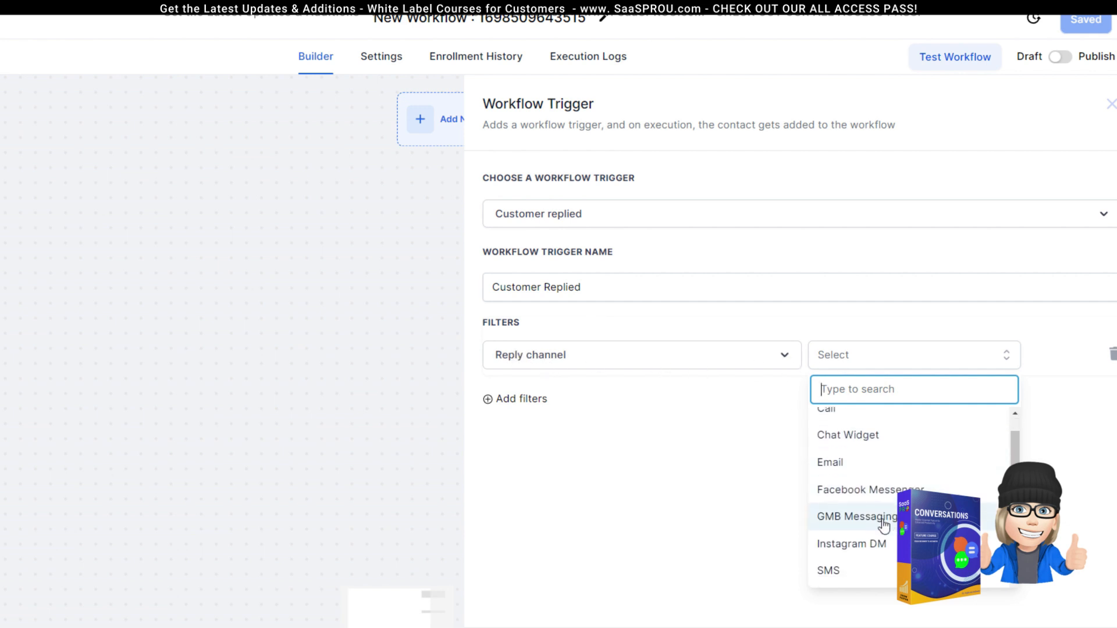
scroll(872, 500, "up", 1)
scroll(877, 539, "down", 1)
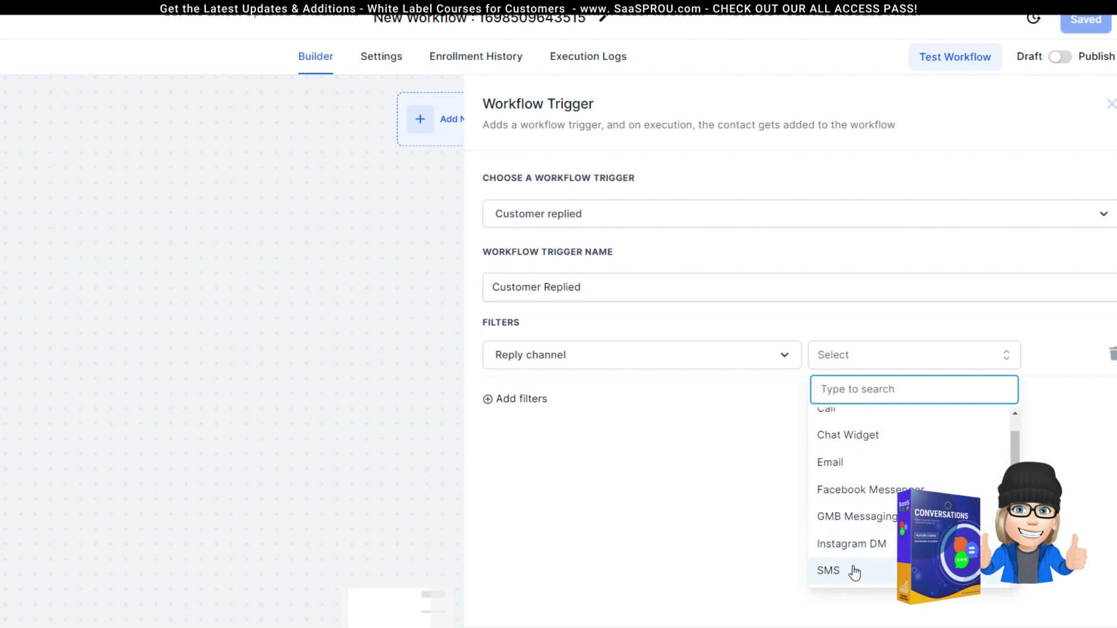
scroll(888, 506, "up", 1)
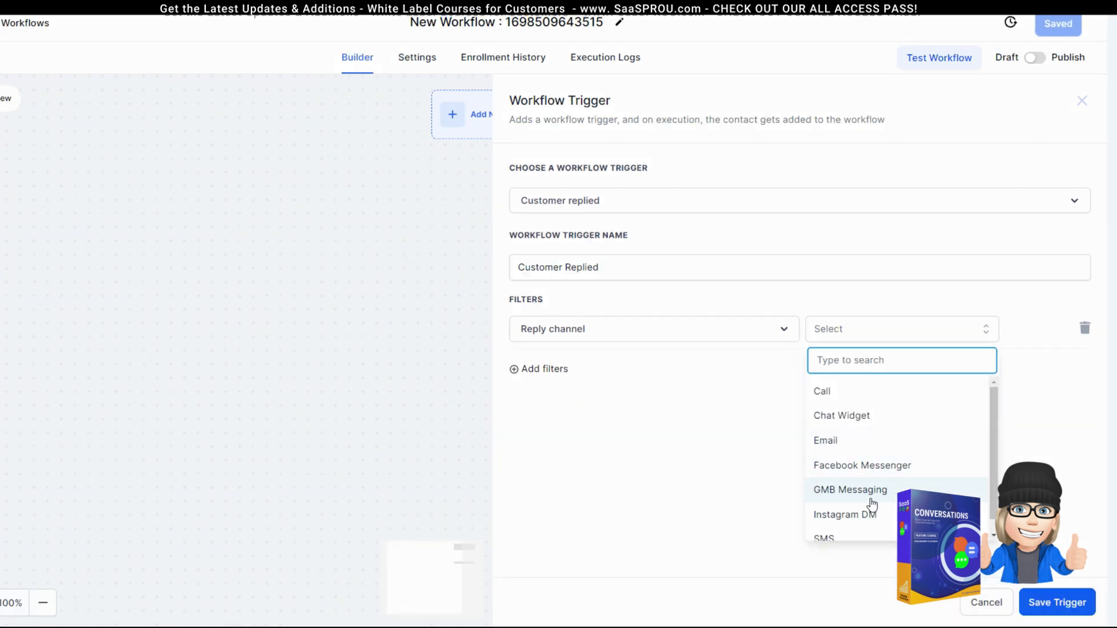
left_click(896, 504)
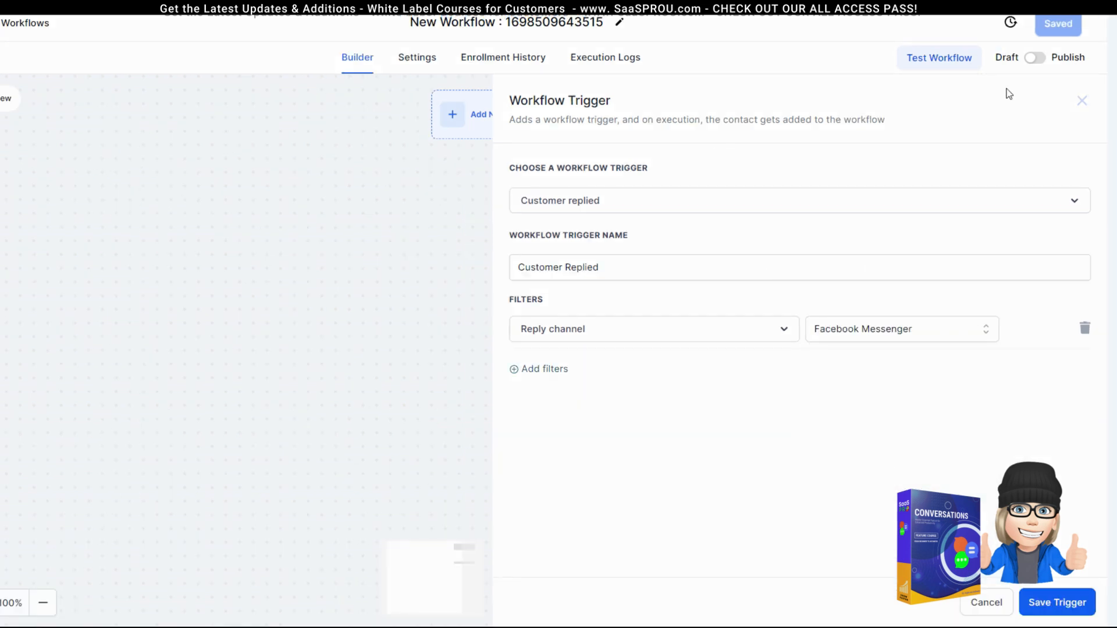
left_click(1069, 601)
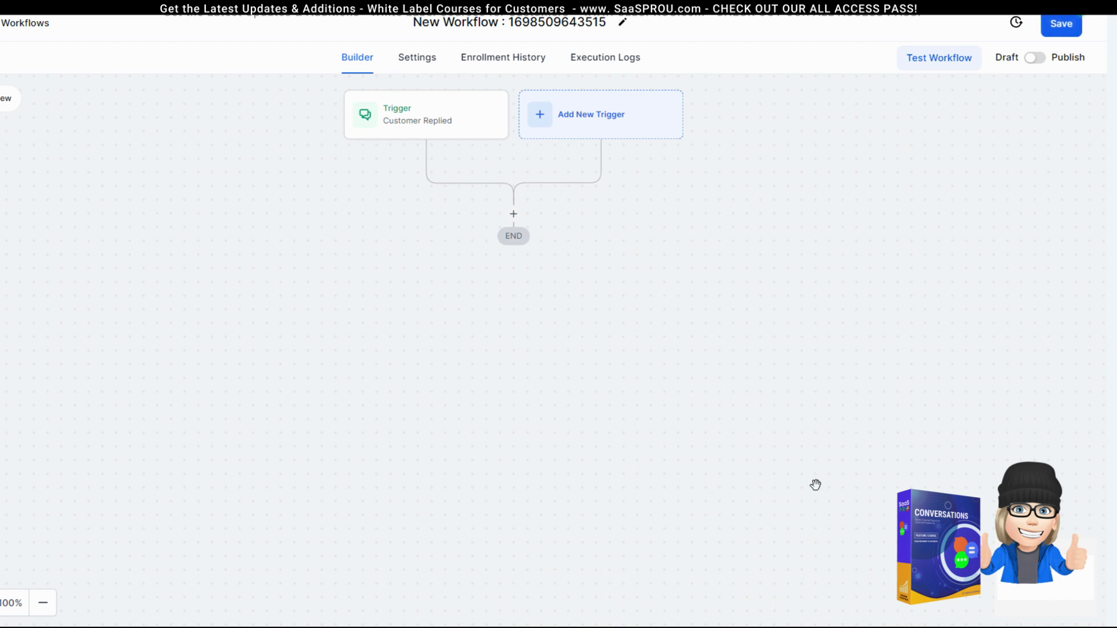
Step: Open the action list for the workflow's first step and search it for "call" and "inst"
left_click(513, 215)
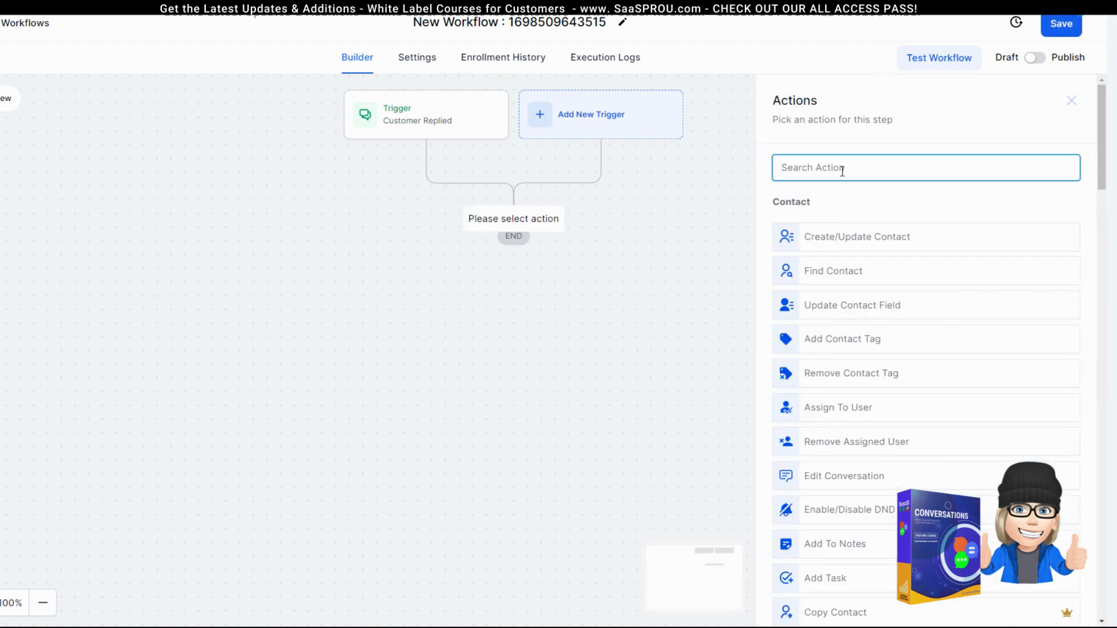
left_click(823, 234)
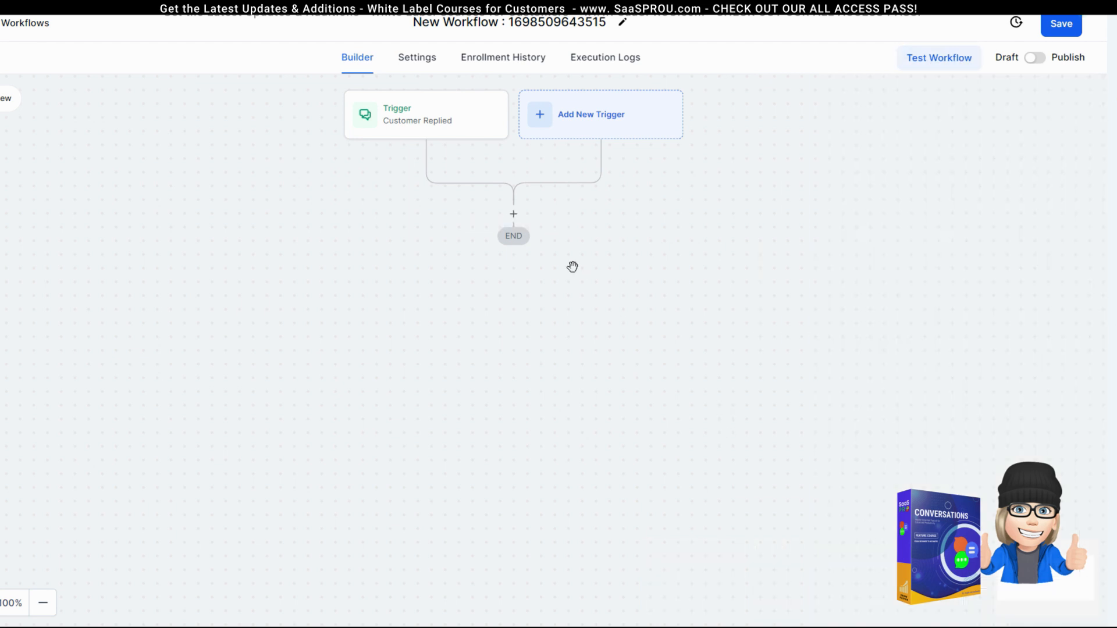
left_click(512, 212)
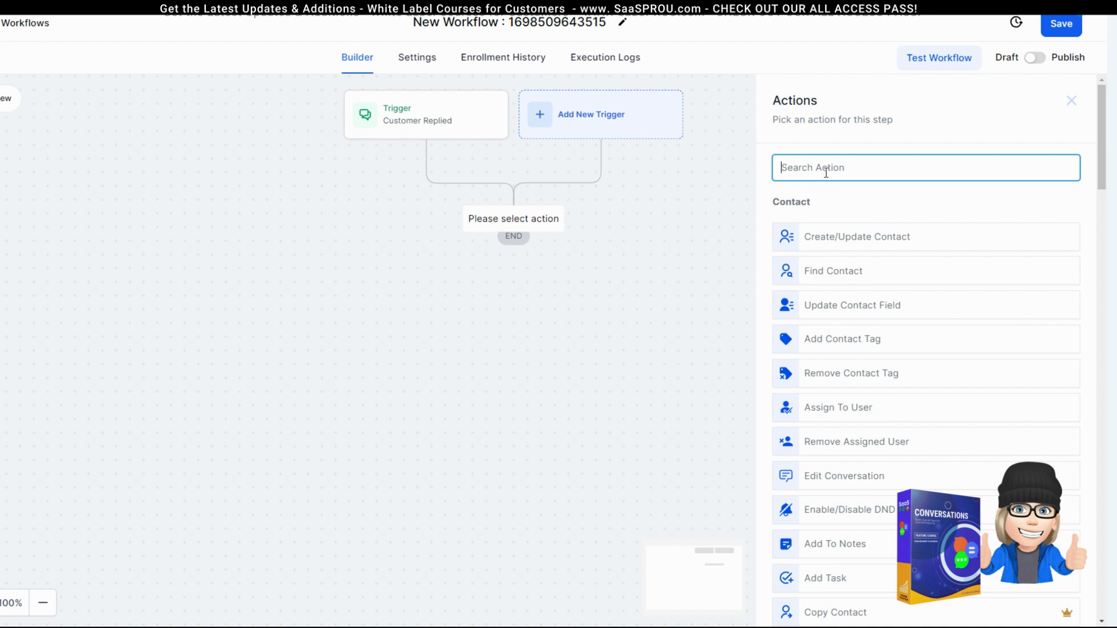
type("call")
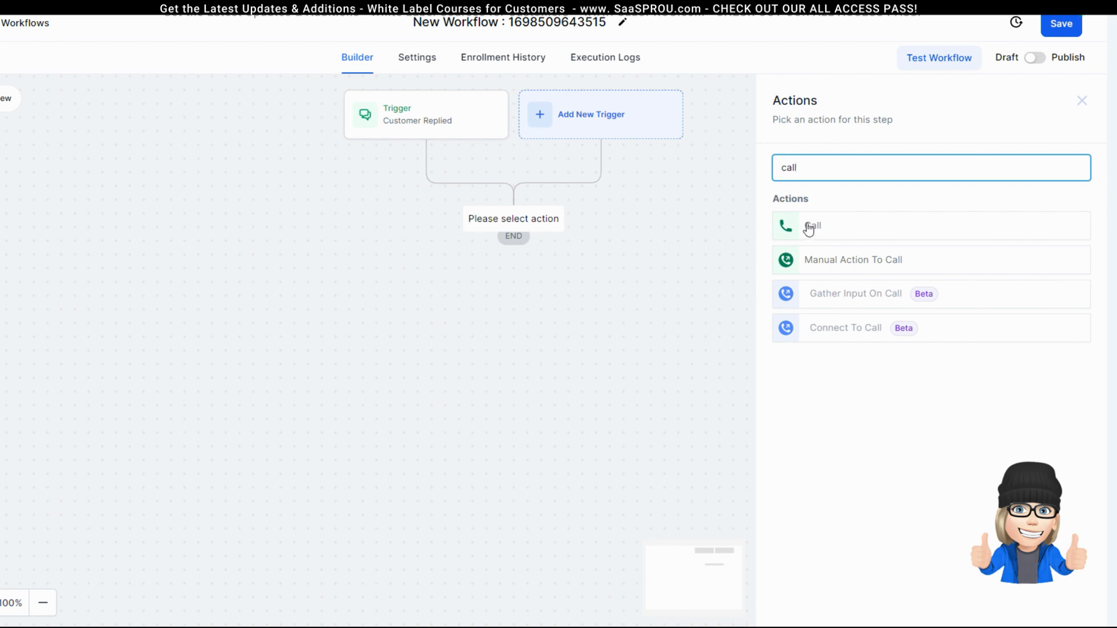
double_click(807, 178)
type("inst")
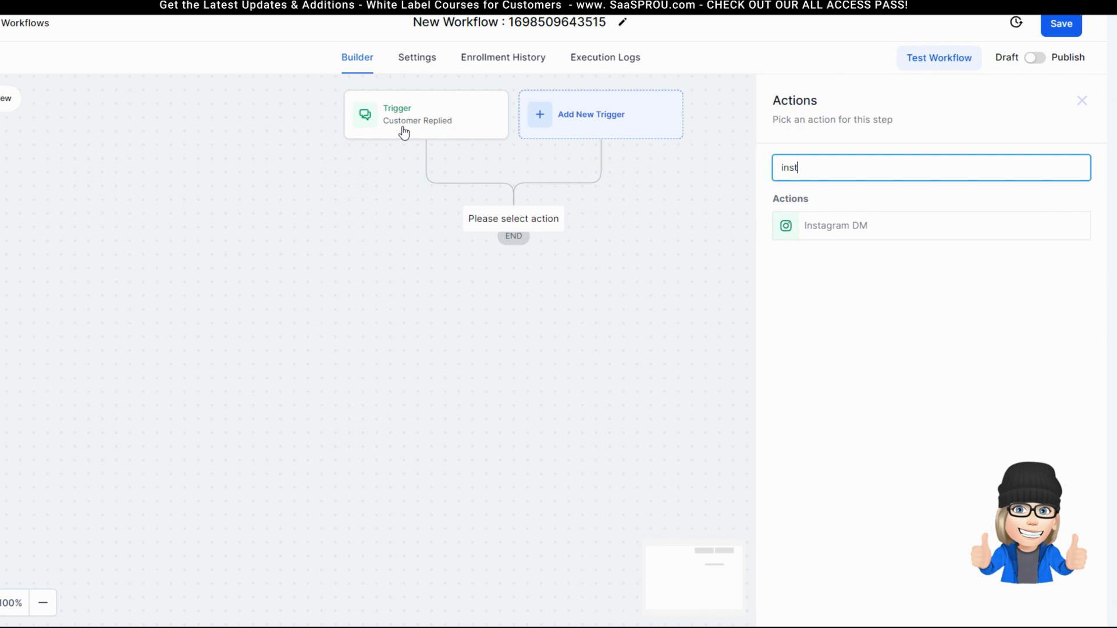
Step: Search the workflow actions for "mess" and go back to the workflow list
double_click(794, 169)
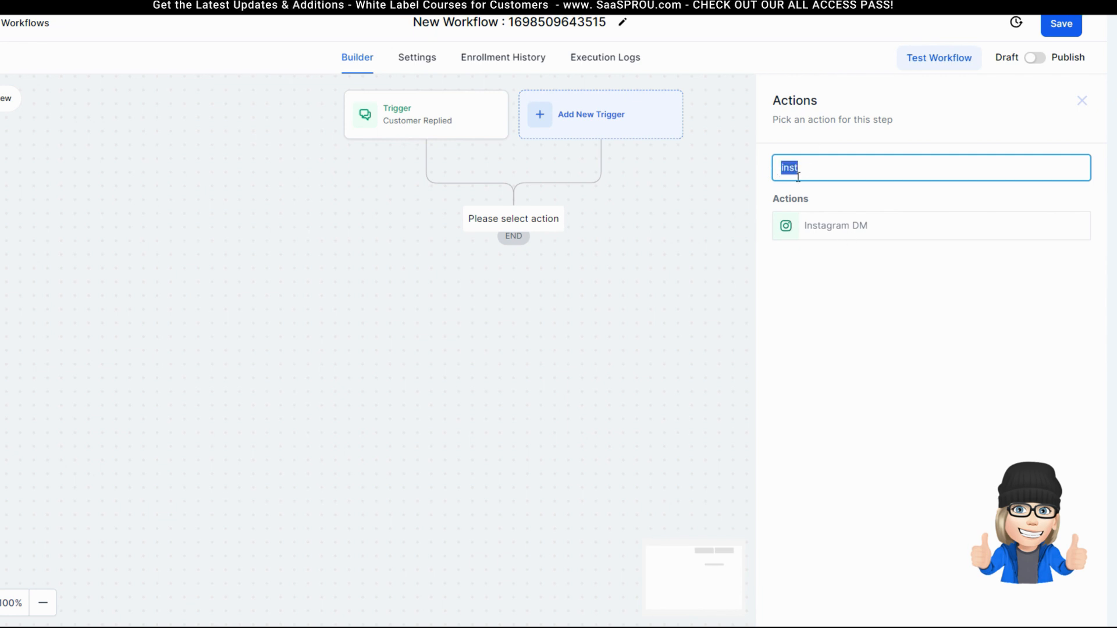
type("goo")
key("BackSpace")
key("BackSpace")
key("BackSpace")
type("mess")
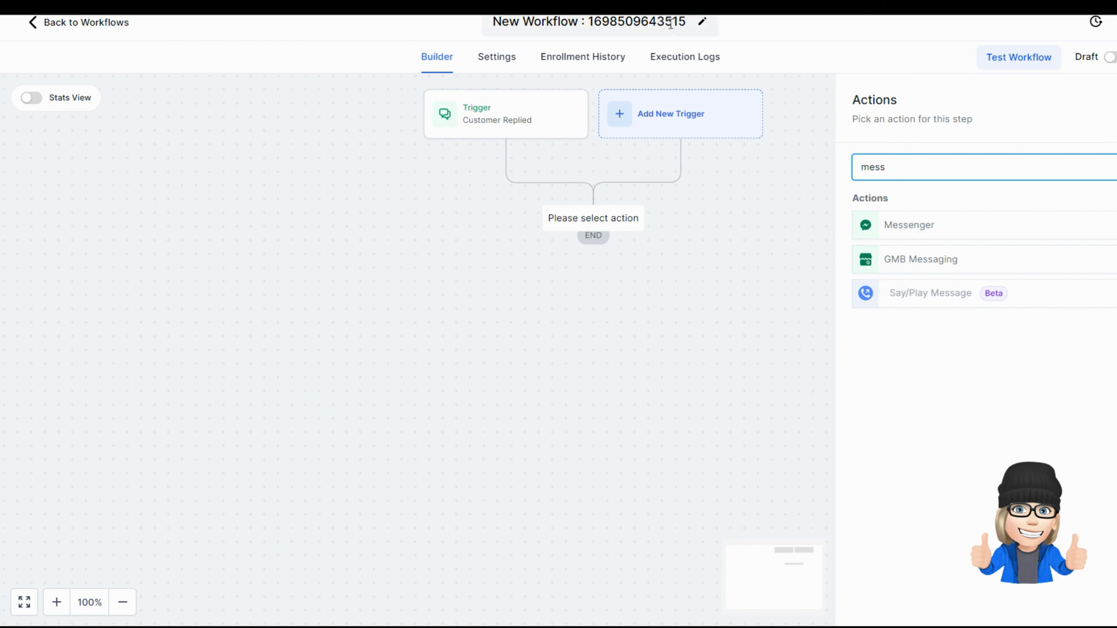
left_click(93, 26)
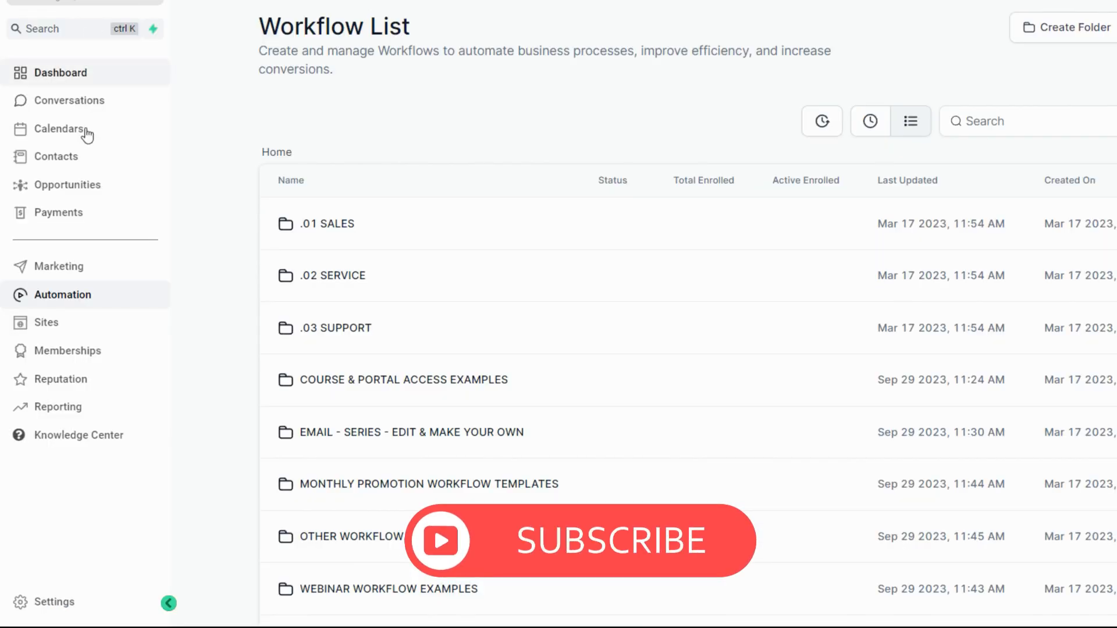